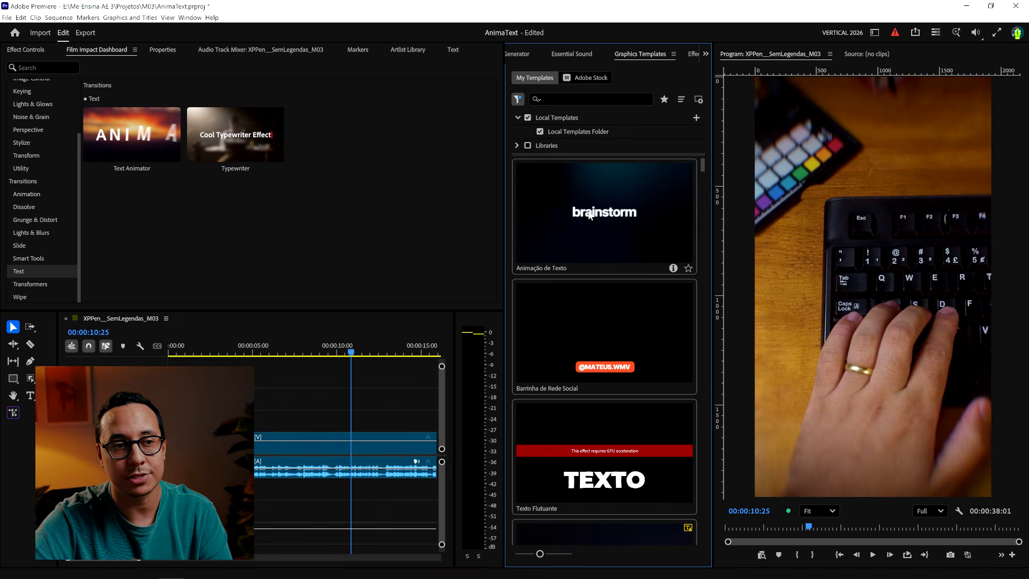
Step: Place the Animação de Texto template from the local templates onto the XPPen__SemLegendas_M03 sequence
drag(604, 214, 274, 428)
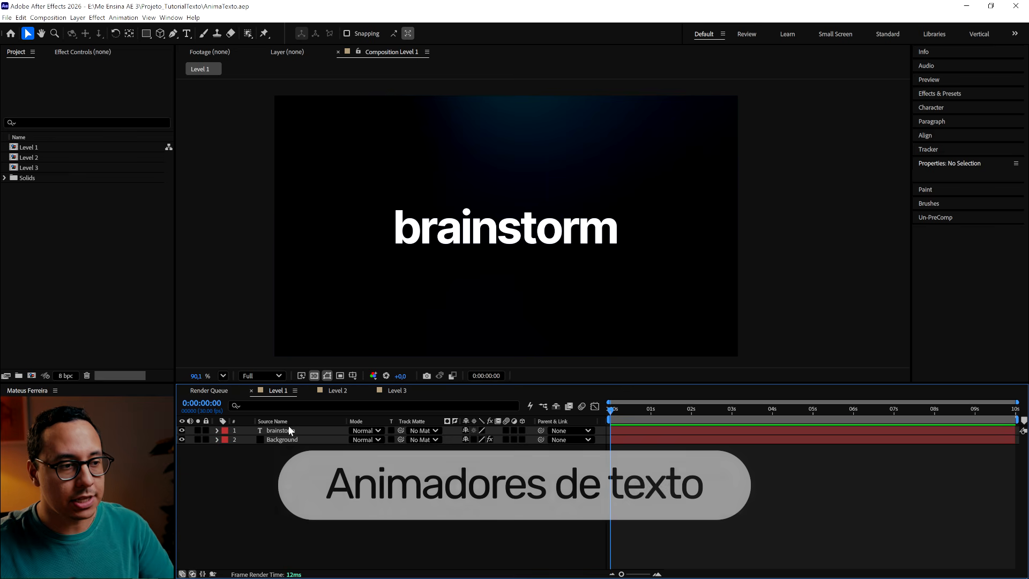
Step: Switch to After Effects and add an Opacity text animator to the brainstorm layer in the Level 1 composition
click(213, 432)
click(215, 431)
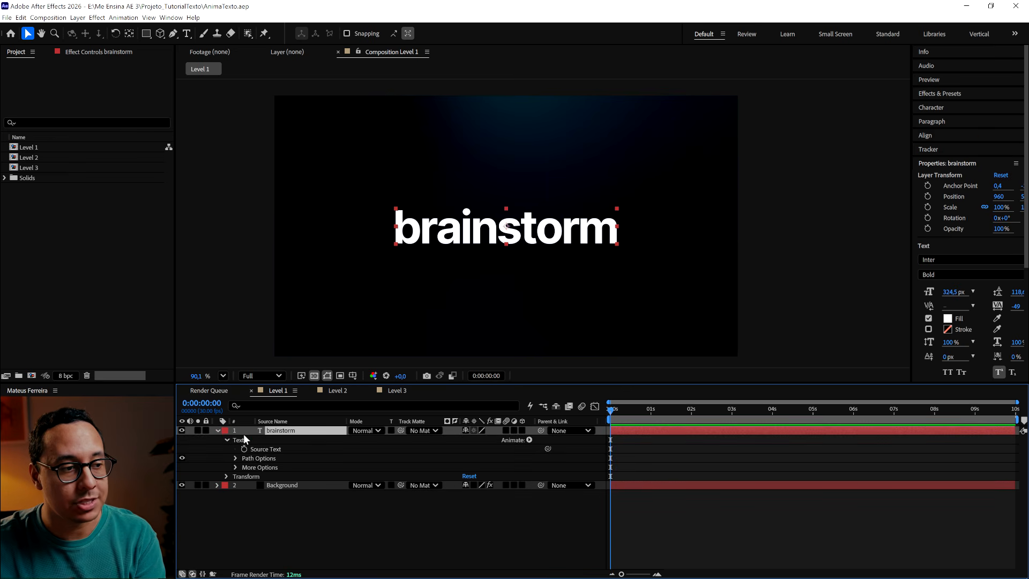
click(488, 439)
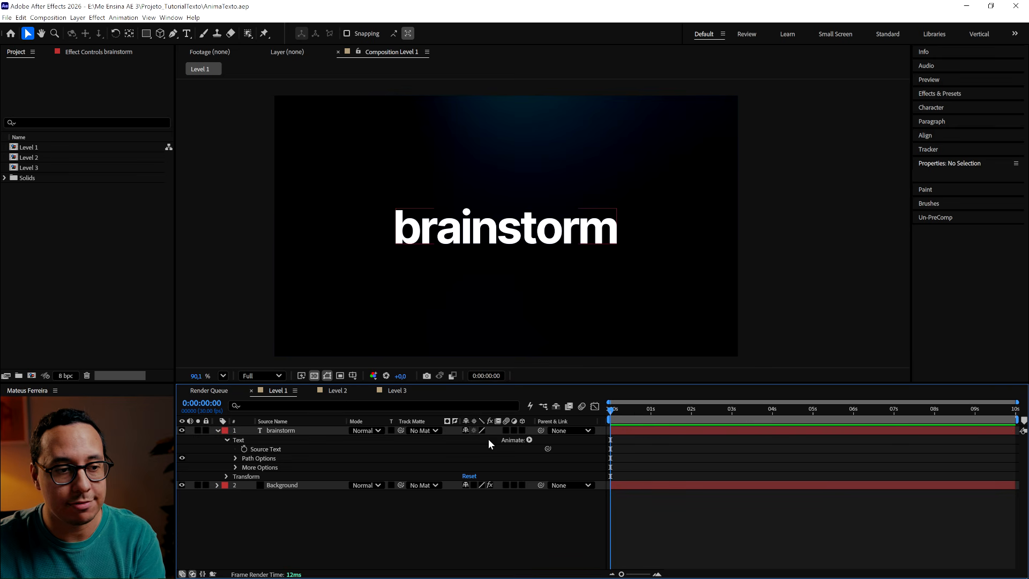
click(529, 440)
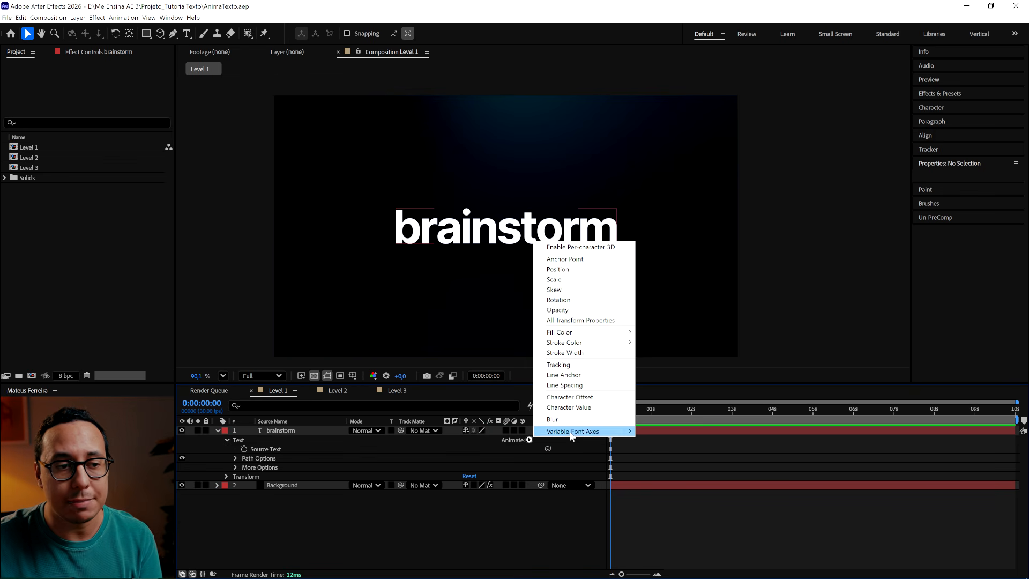
mouse_move(573, 433)
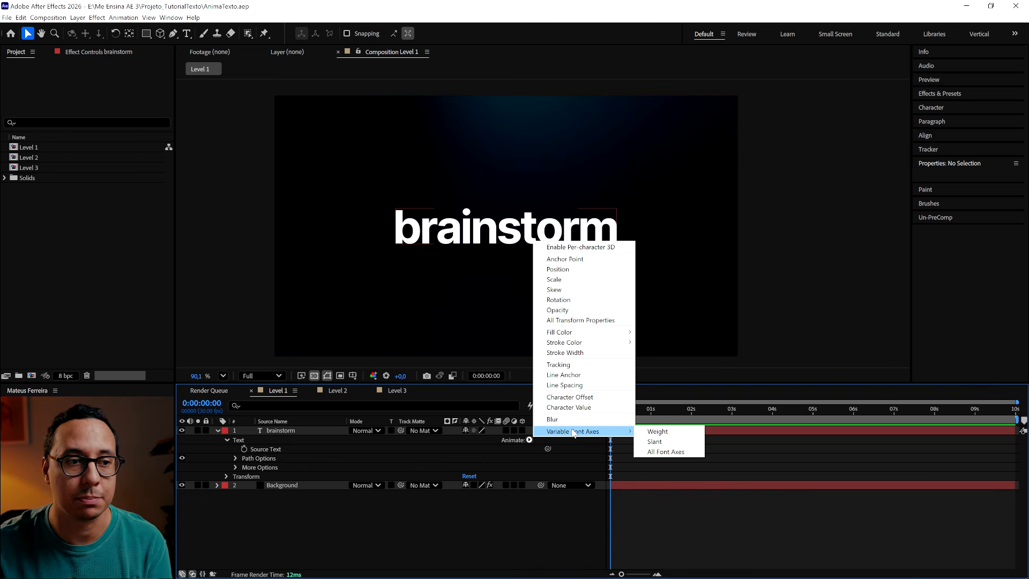
click(570, 311)
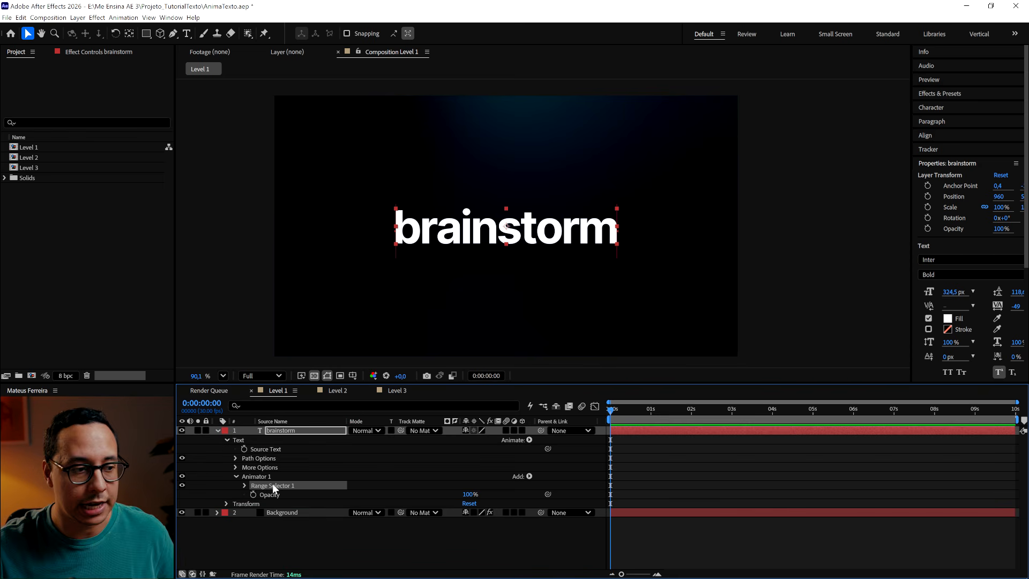
Step: Set the Opacity of the brainstorm layer's Animator 1 to 0% and clear the selection
click(273, 494)
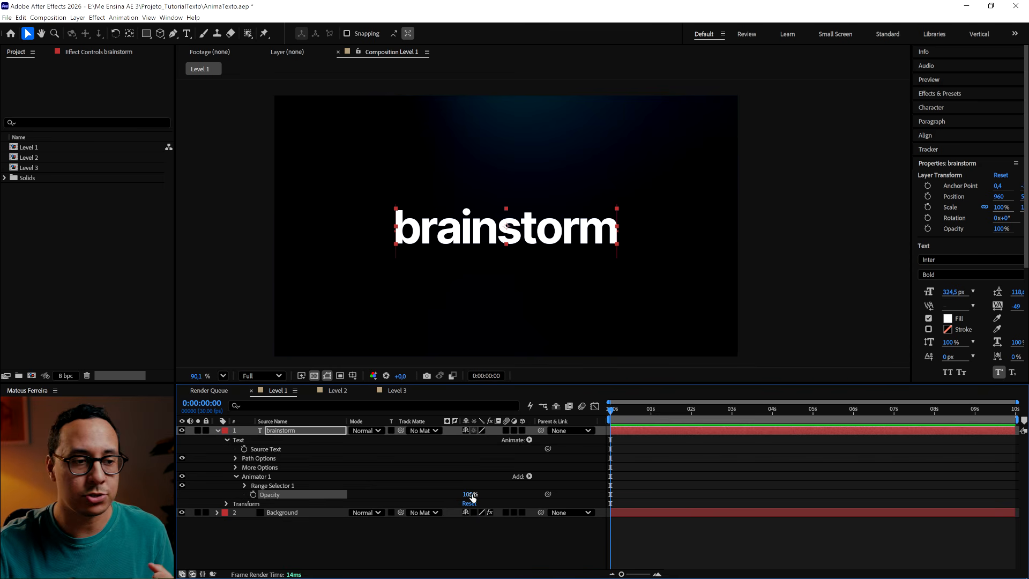
drag(395, 502, 348, 501)
right_click(253, 528)
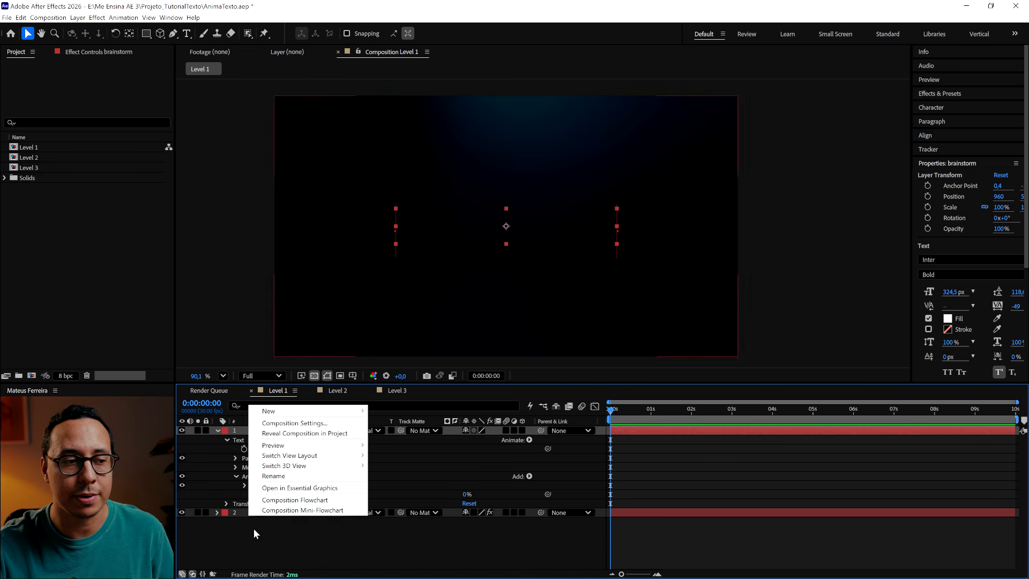
click(255, 542)
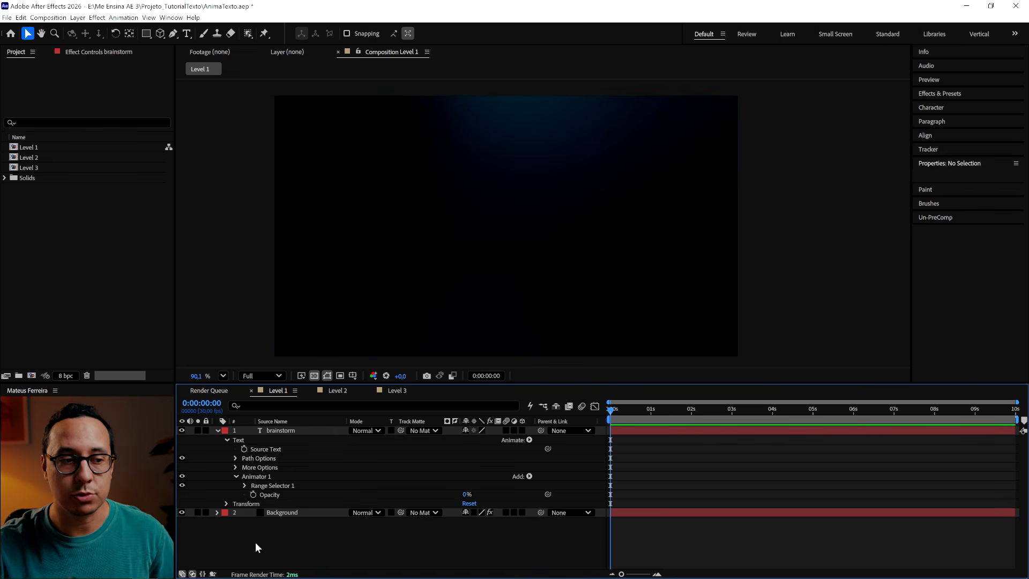
Step: Keyframe Range Selector 1's Start from 0% at 0 seconds to 100% at 1 second, and preview the letter-by-letter reveal
click(265, 484)
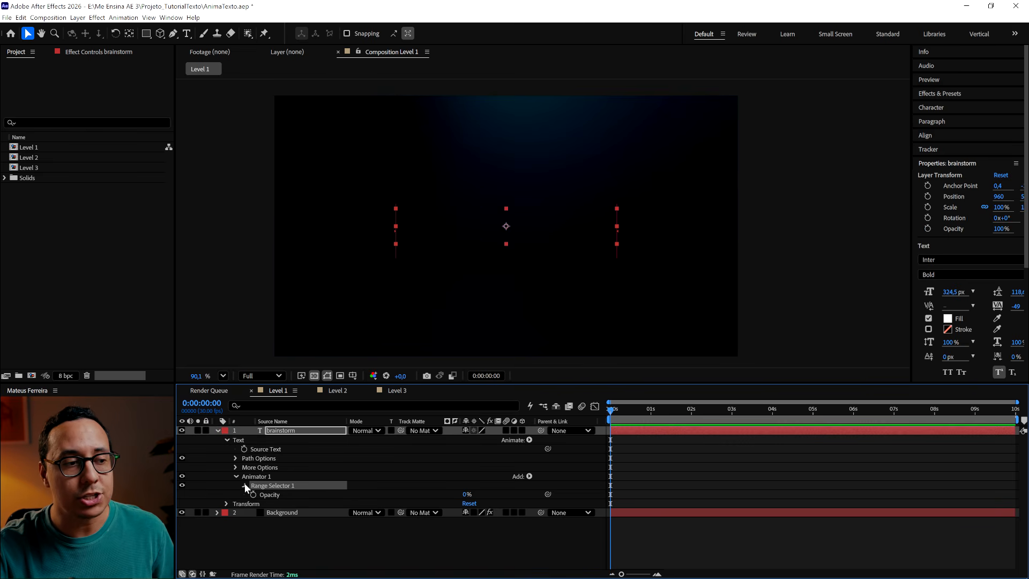
click(245, 485)
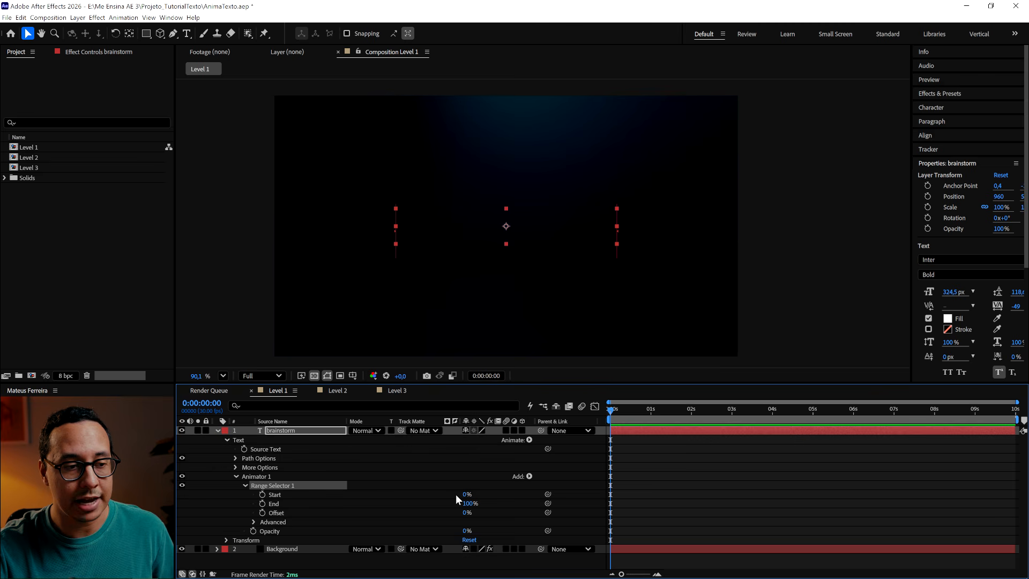
click(290, 503)
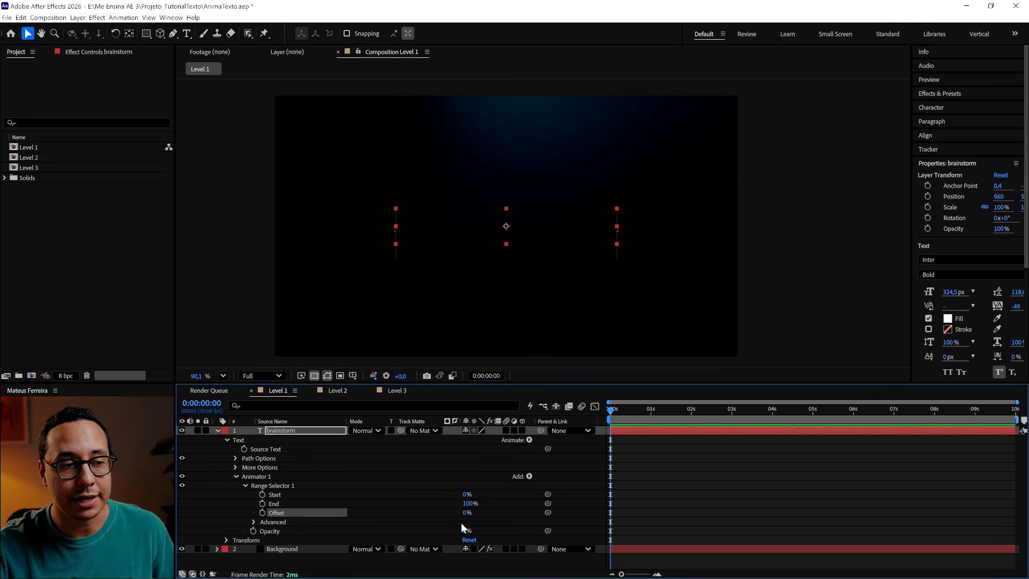
click(454, 494)
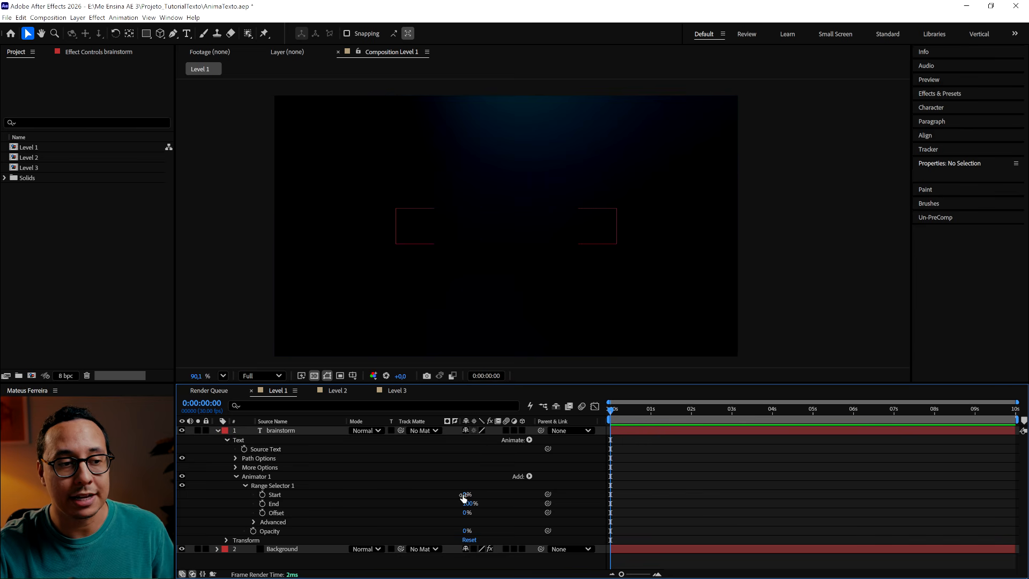
drag(465, 498, 439, 492)
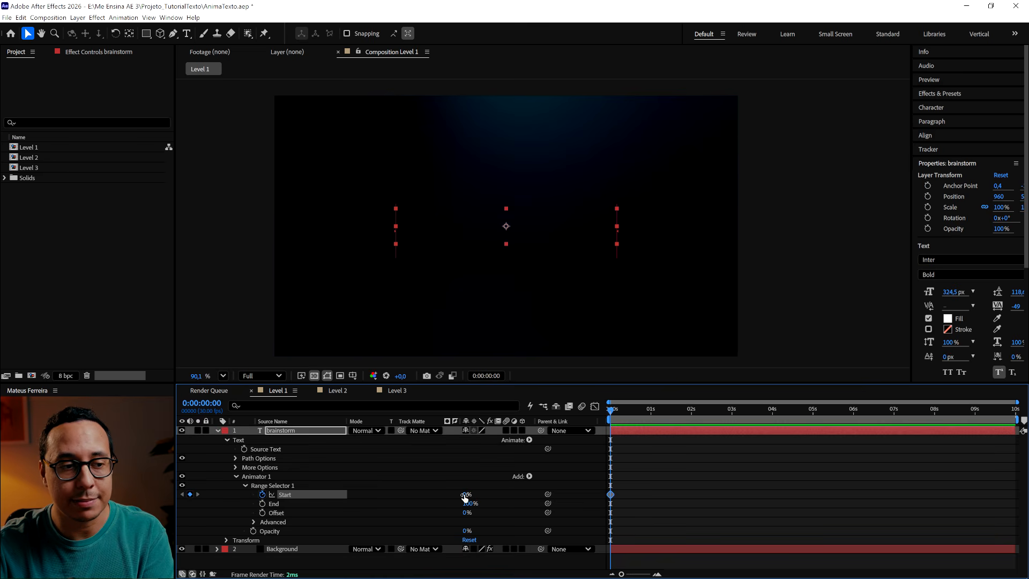
drag(614, 412, 651, 413)
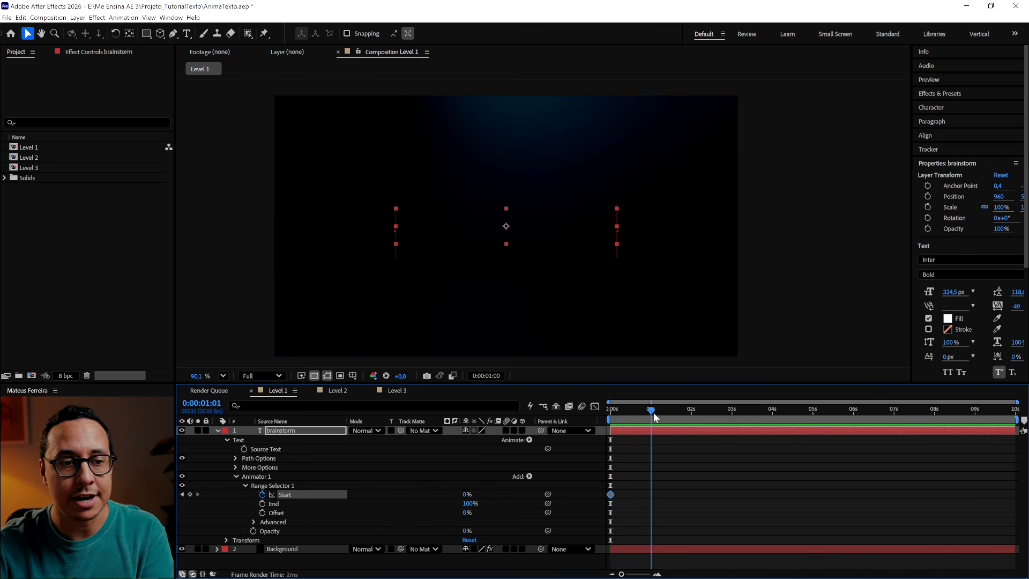
drag(463, 494, 536, 494)
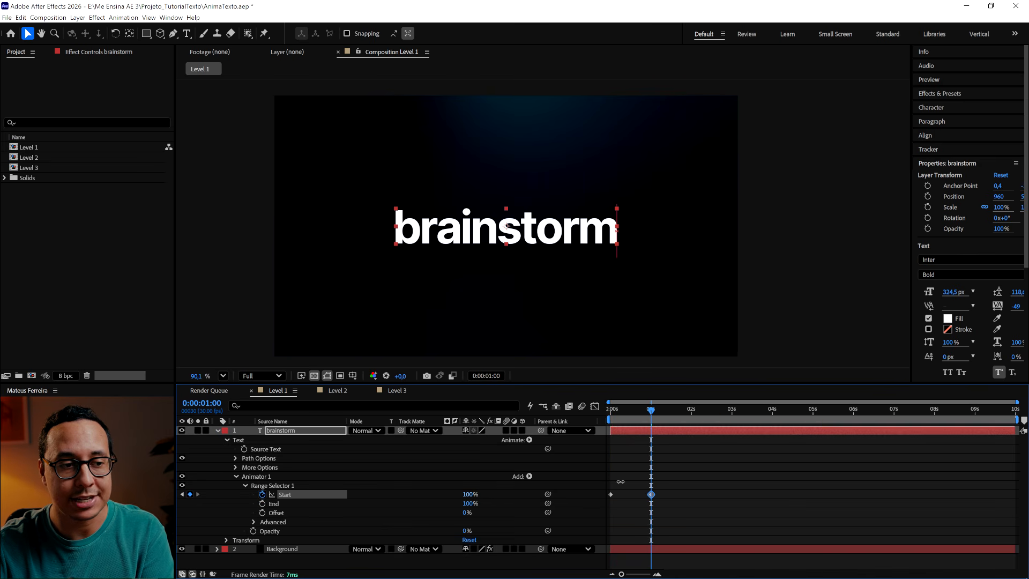
drag(654, 413, 570, 421)
key(space)
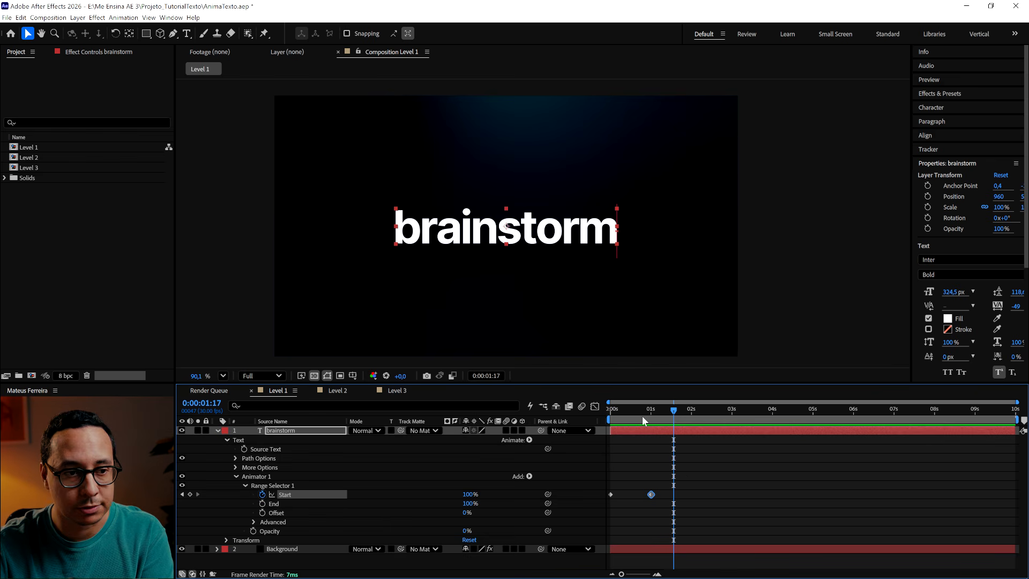
key(space)
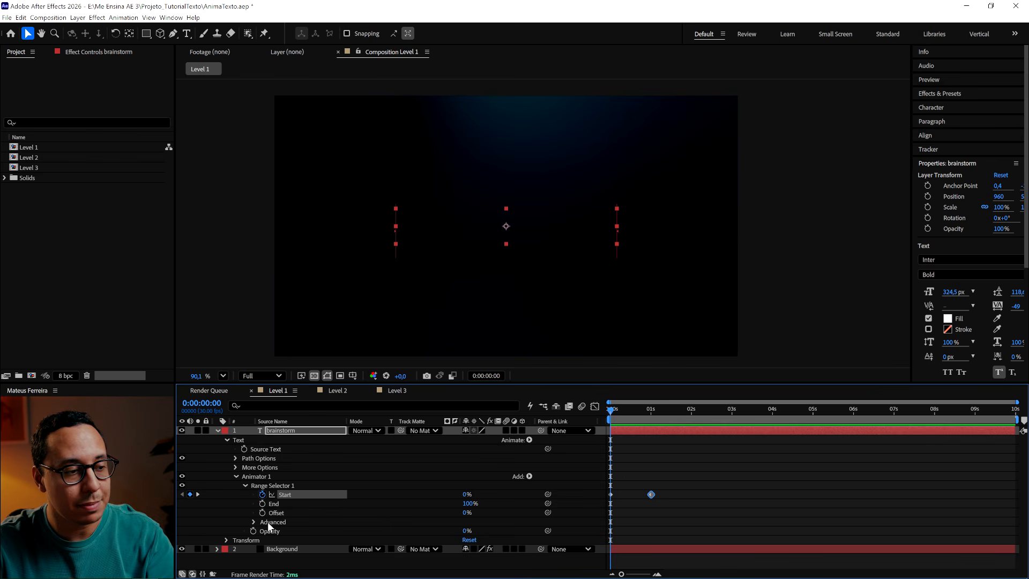
Step: Expand the Advanced settings of Range Selector 1 and scrub to 0:00:00:19 in the middle of the reveal
click(254, 522)
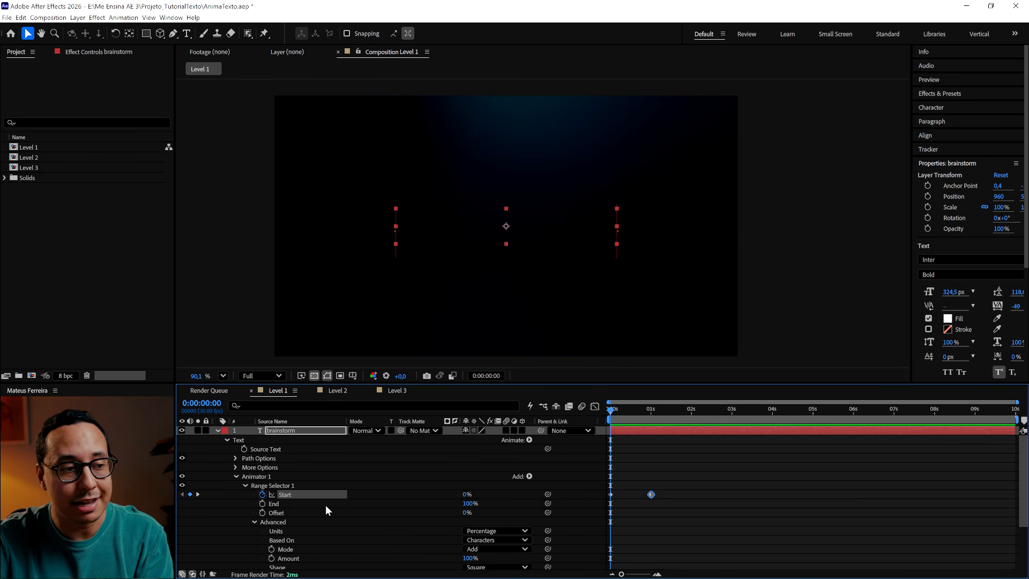
scroll(326, 505, down, 2)
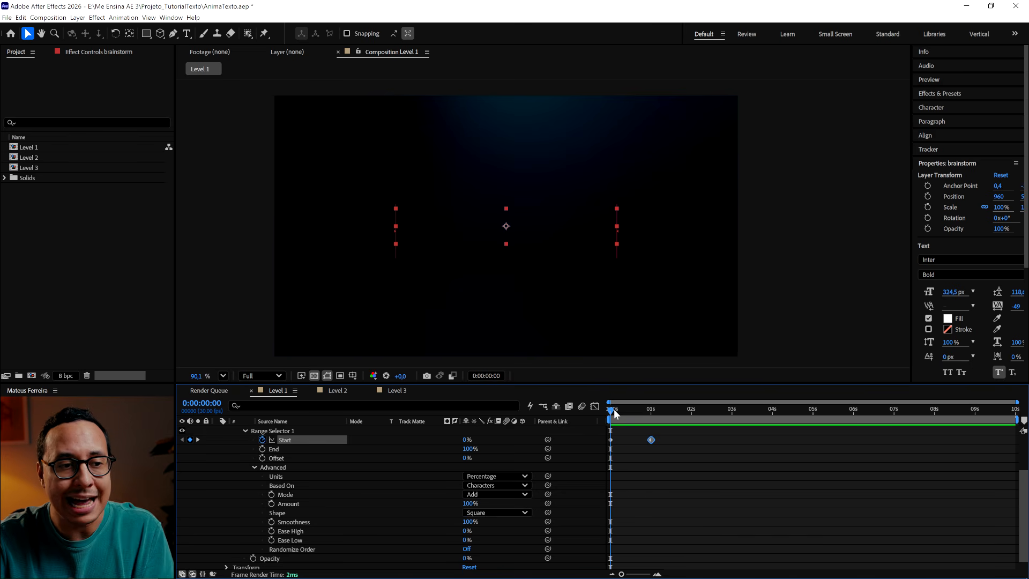
drag(613, 409, 636, 411)
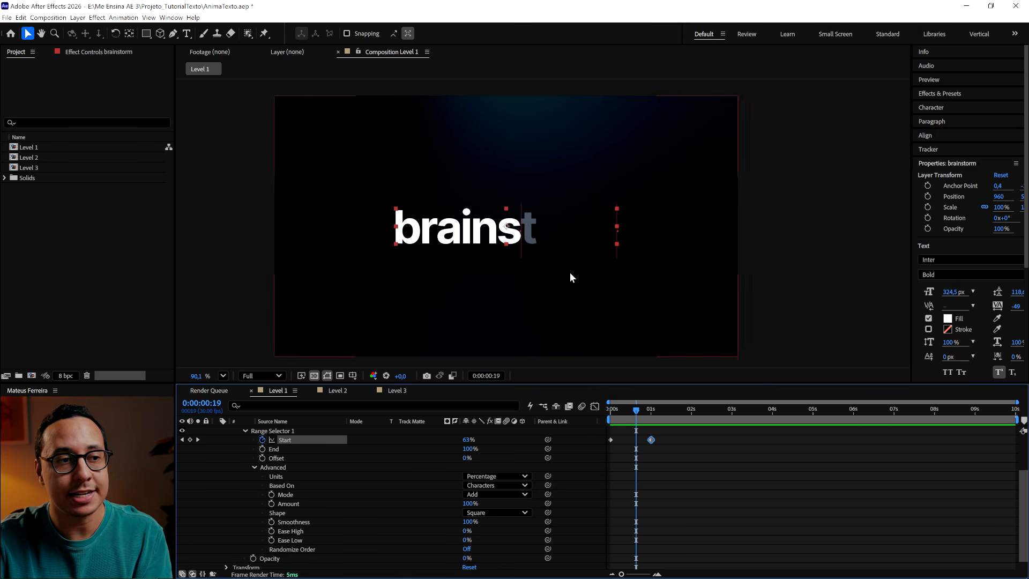
Step: Try the reveal with Randomize Order on, previewing it from the start, and turn the option back off
click(468, 548)
click(689, 513)
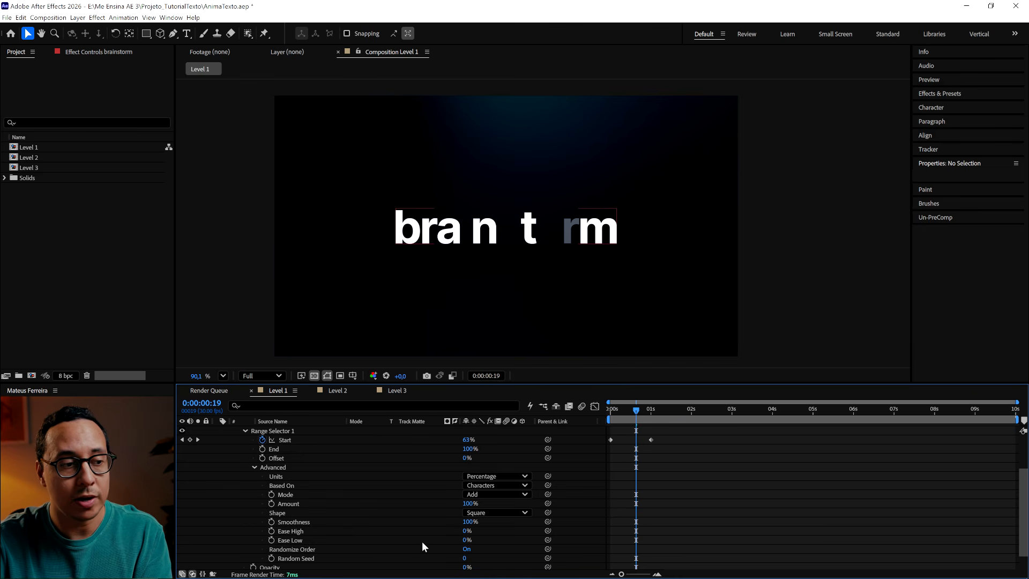
click(312, 549)
key(Home)
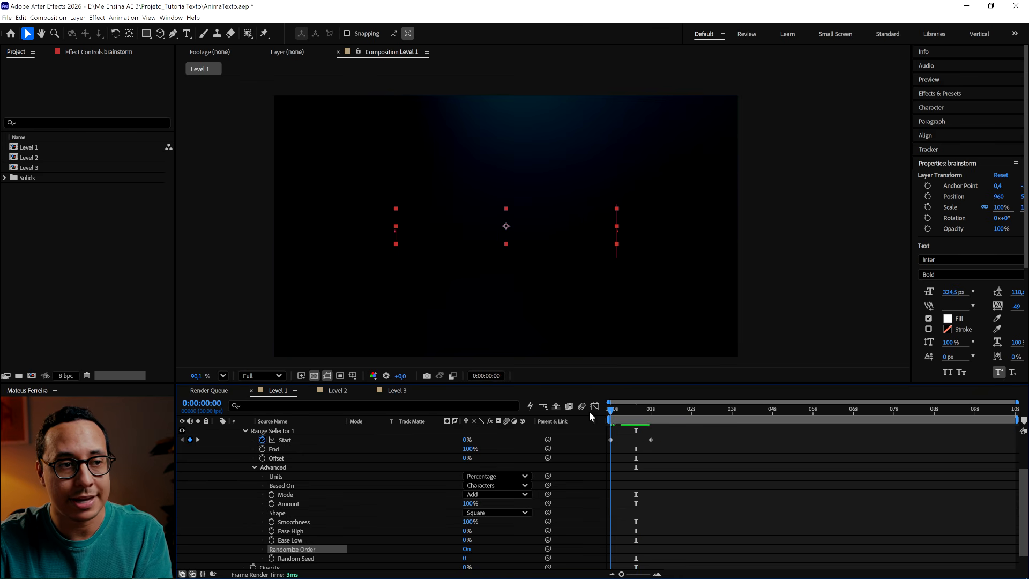
key(space)
click(467, 549)
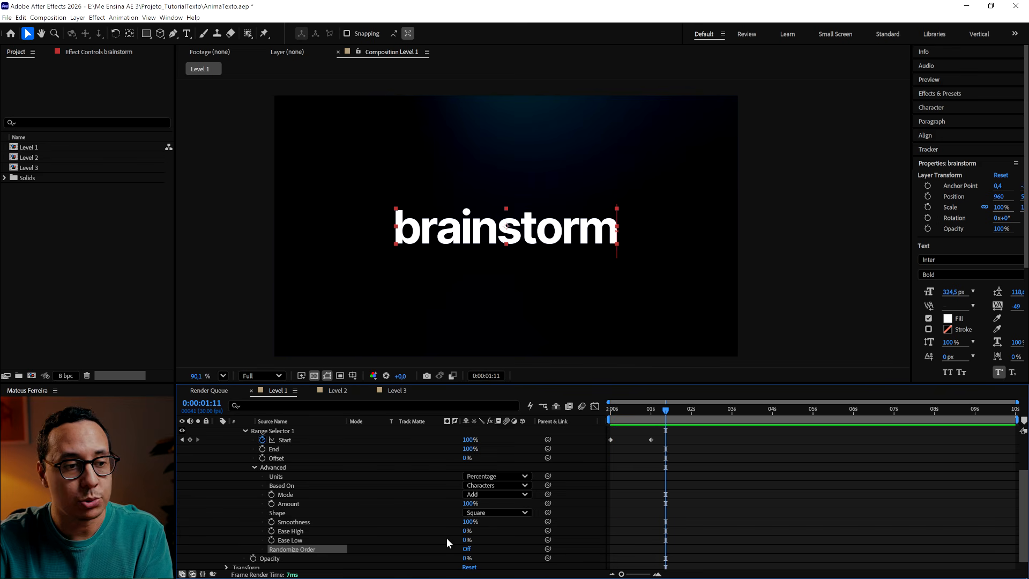
Step: Try Ease High at 50% and Ease Low at 100% on Range Selector 1, previewing the reveal from the start
click(310, 530)
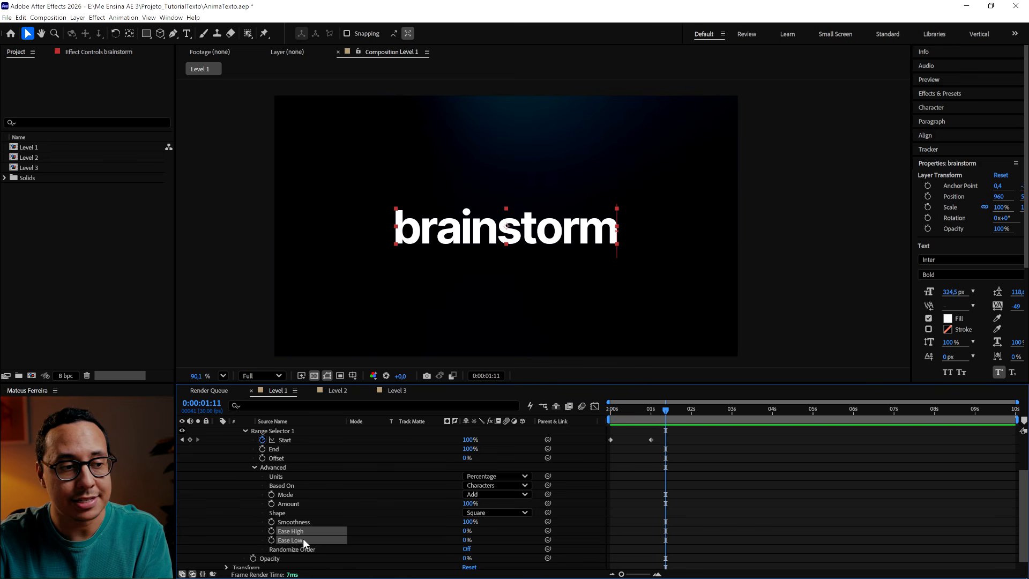
click(466, 531)
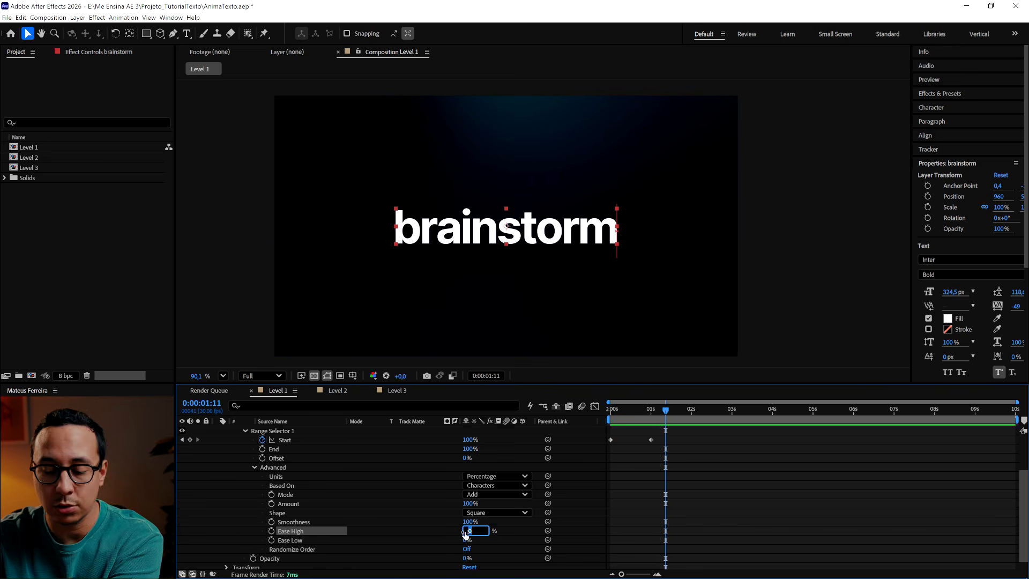
click(513, 535)
drag(641, 414, 612, 417)
key(space)
key(space)
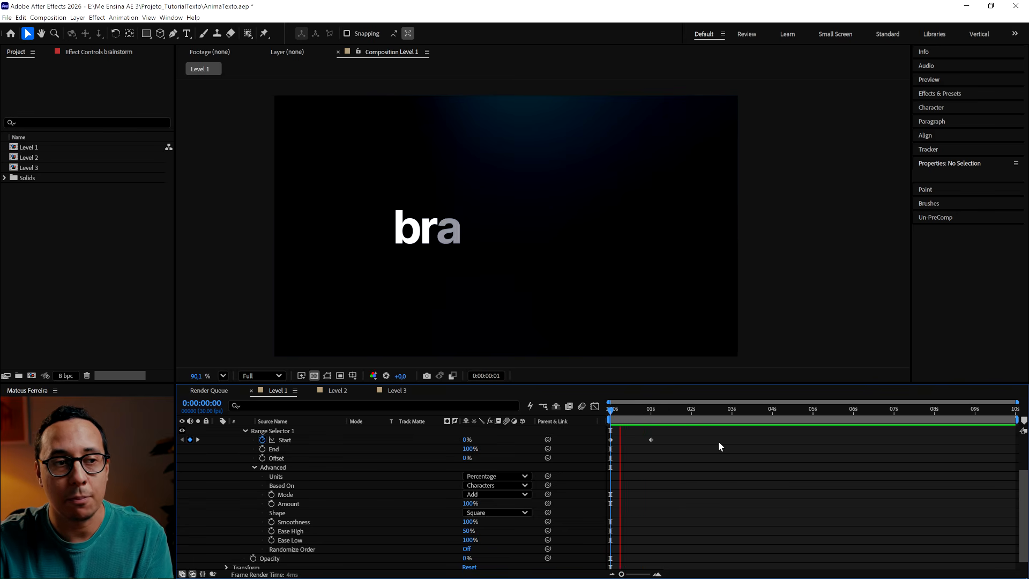
key(space)
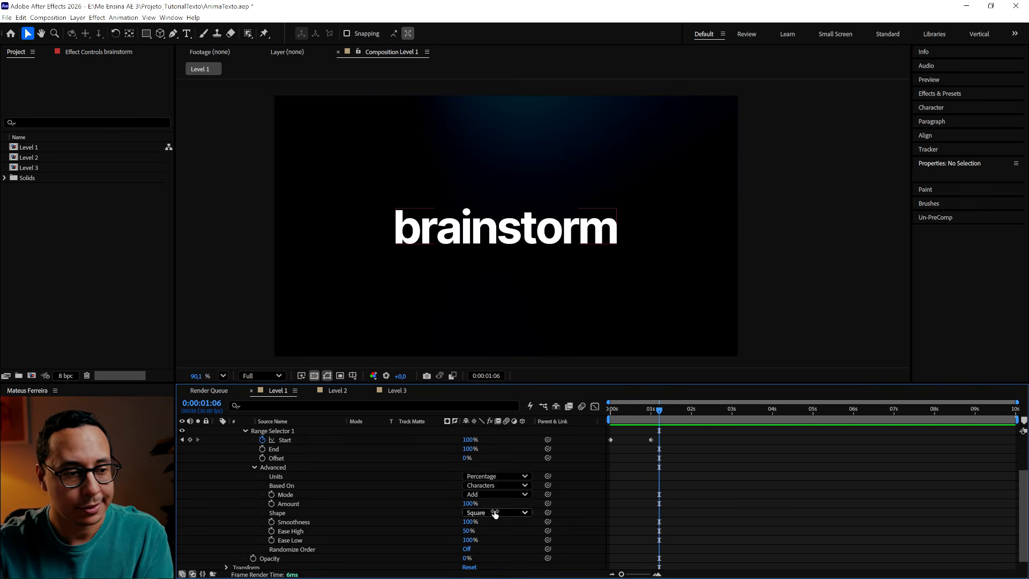
Step: Try Ease High at -100% and Ease Low at -78%, previewing the reveal from the start after each change
drag(470, 530, 389, 530)
drag(628, 411, 603, 415)
key(space)
key(space)
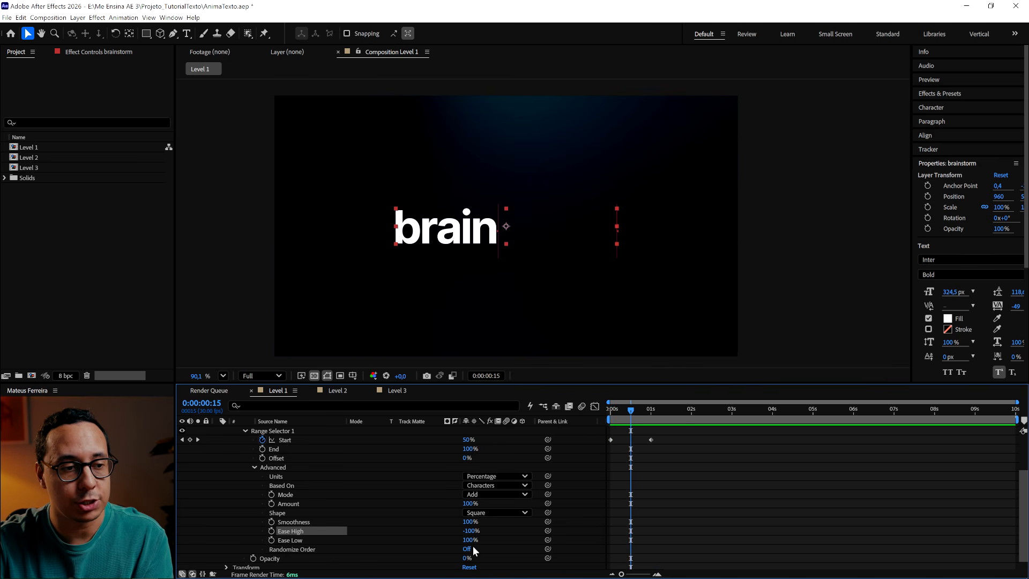
drag(471, 540, 375, 541)
drag(633, 415, 596, 410)
key(space)
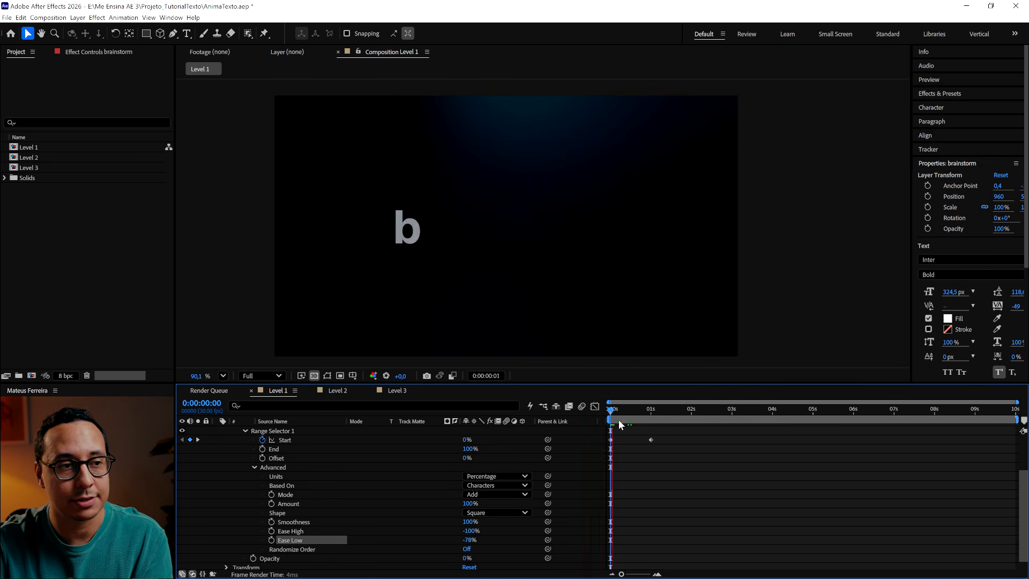
key(space)
Step: Reset both Ease High and Ease Low of Range Selector 1 to 0%
click(469, 532)
text(0)
key(Tab)
text(0)
click(517, 532)
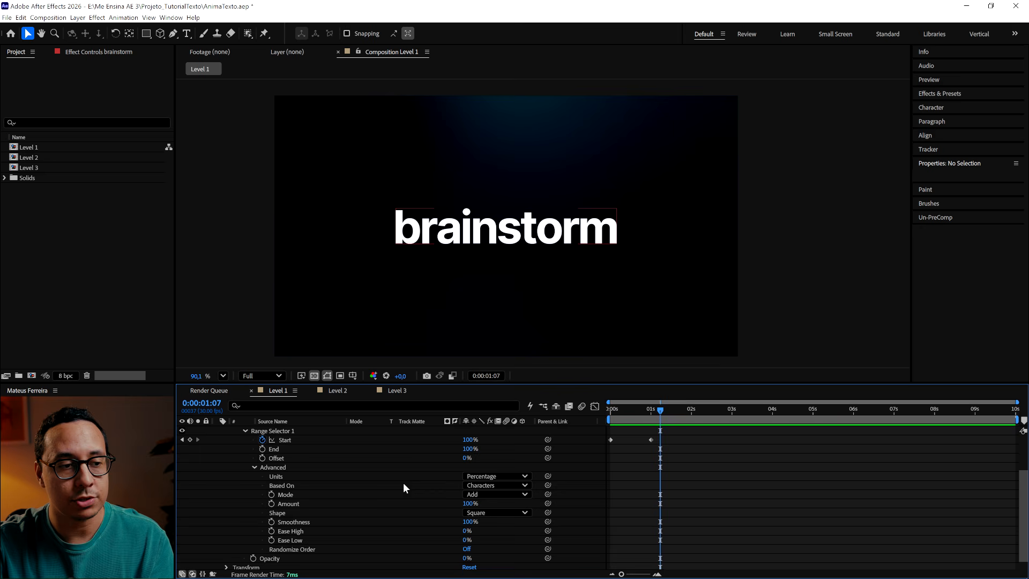
Step: With the playhead at 0:00:01:01, extend the title text to read "brainstorm academy"
mouse_move(649, 414)
mouse_down()
mouse_move(607, 413)
mouse_move(652, 417)
mouse_up()
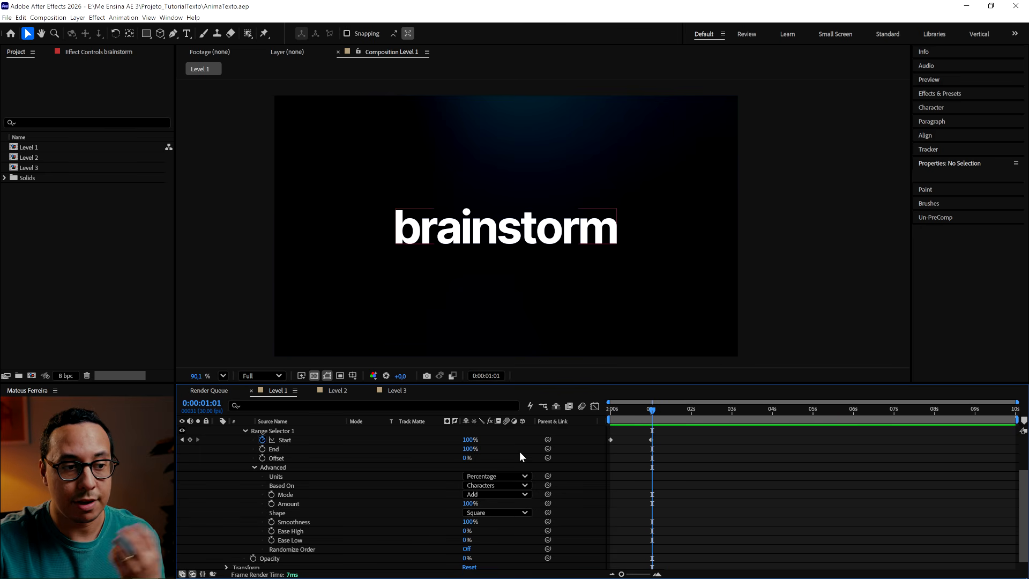
double_click(607, 236)
click(610, 245)
text(academy)
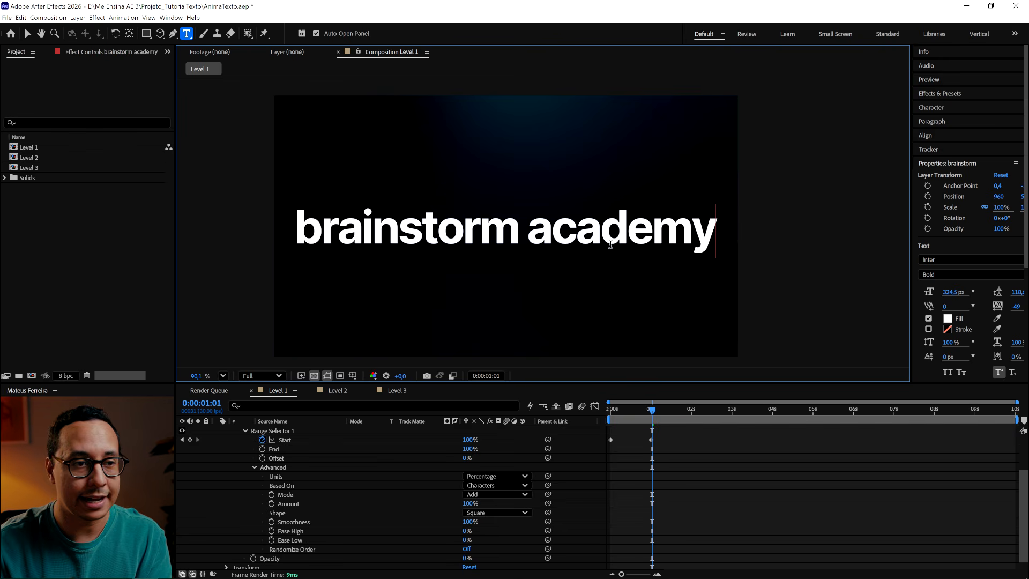
key(Escape)
Step: Set Range Selector 1's Based On option to Words and preview the word-by-word reveal from the start
click(481, 485)
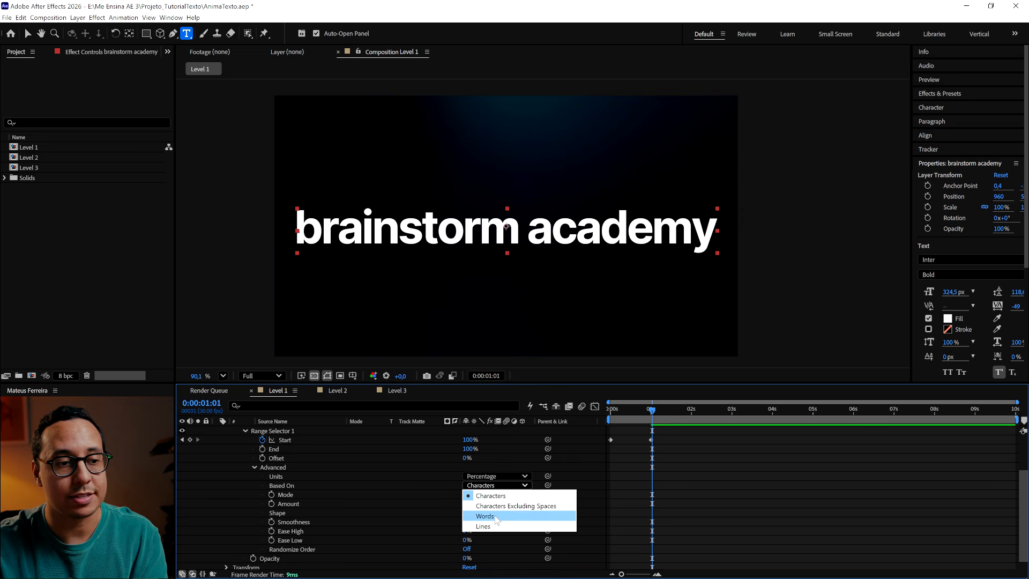
click(485, 515)
key(Home)
key(space)
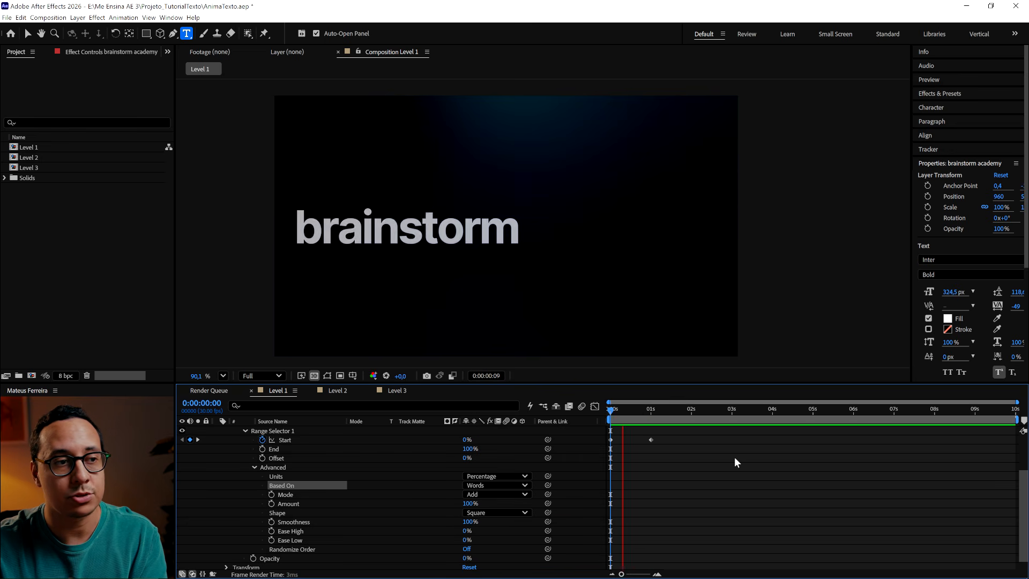
Step: Set Range Selector 1's Based On option to Characters and preview the reveal from the start
key(space)
click(496, 485)
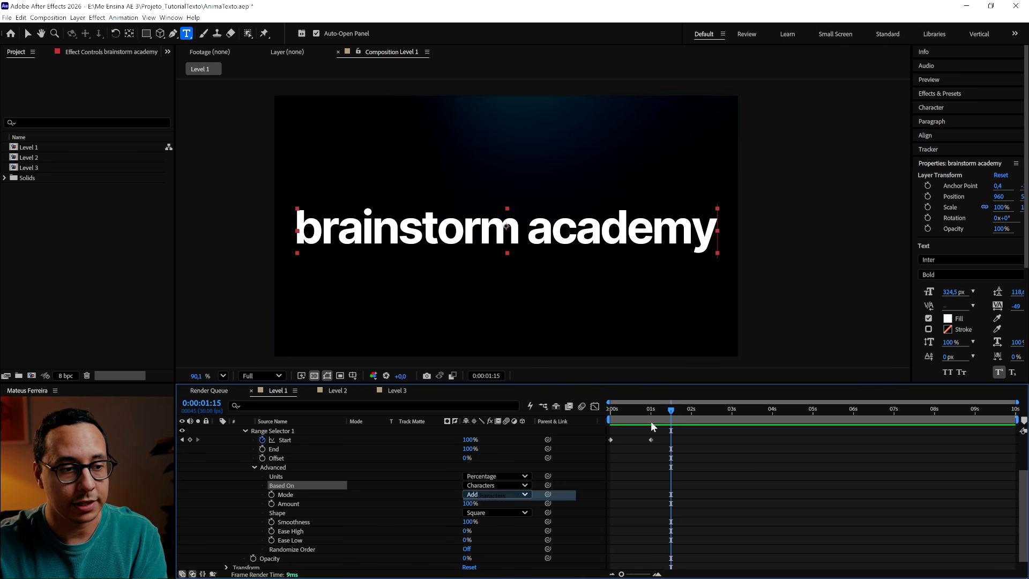
click(483, 495)
key(Home)
key(space)
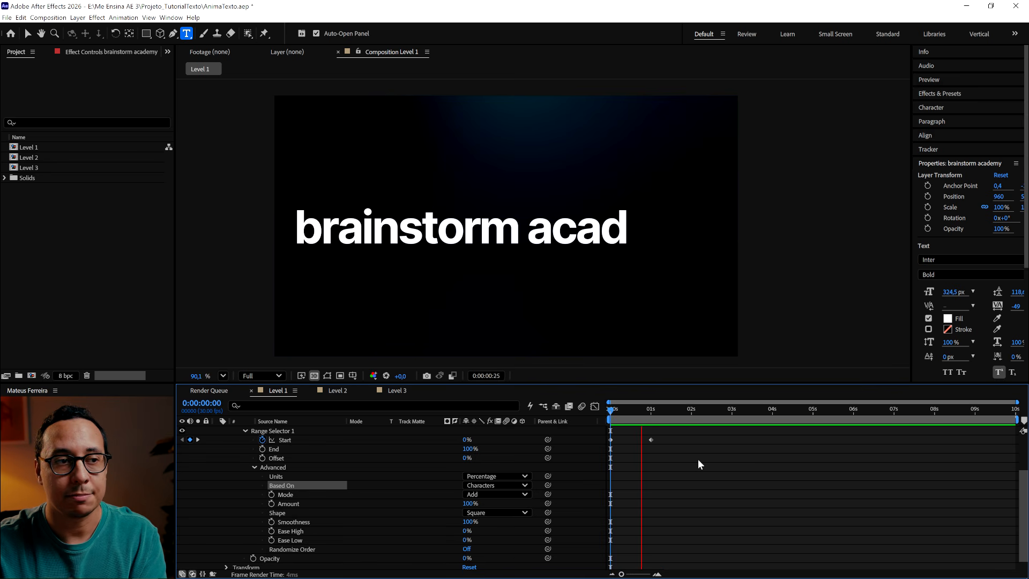
key(space)
Step: Undo the title text extension to restore "brainstorm", and collapse Range Selector 1's Advanced options
key(ctrl+z)
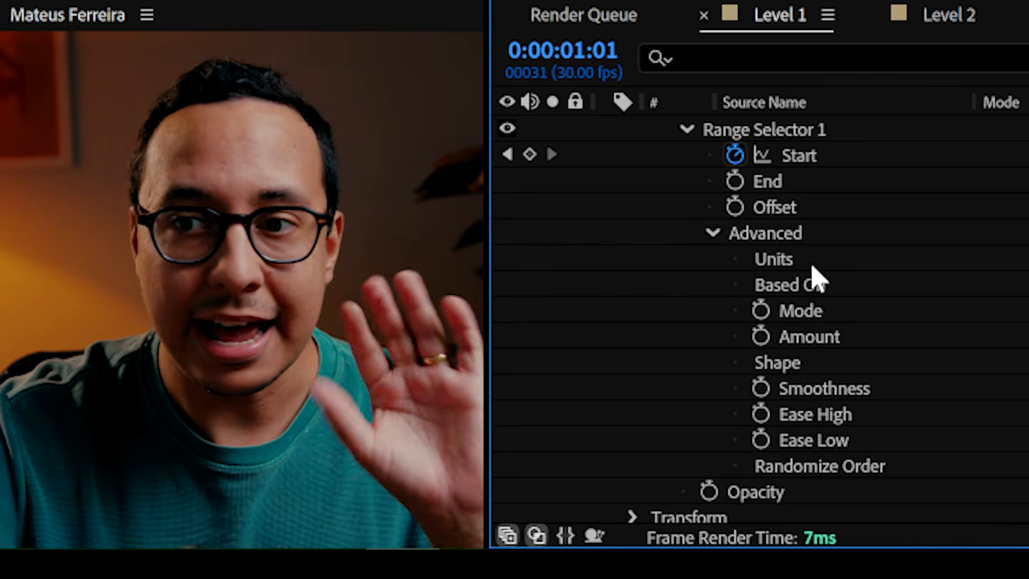
click(713, 233)
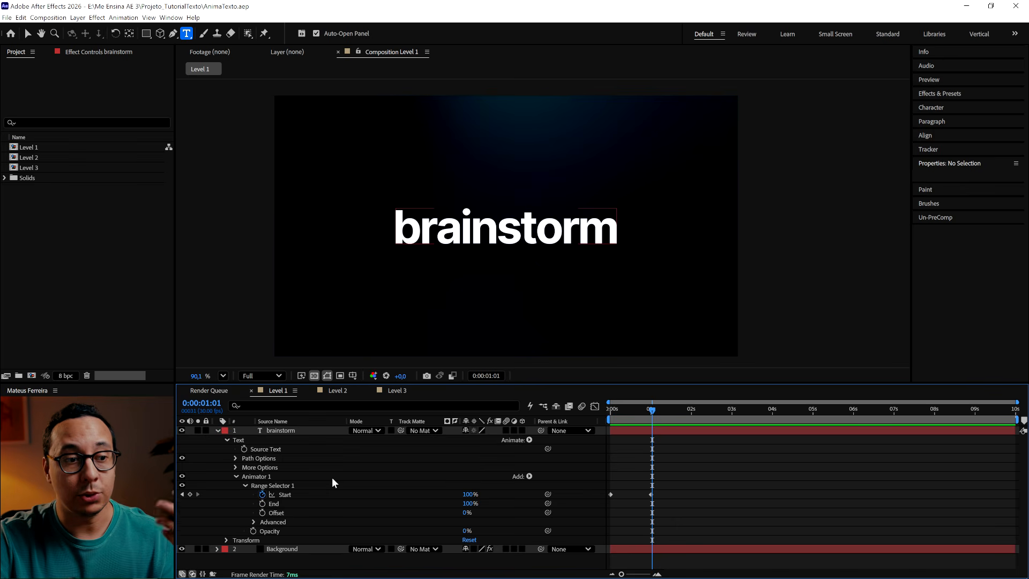
Step: Delete the Opacity property from Animator 1 and add a Position property in its place
click(283, 532)
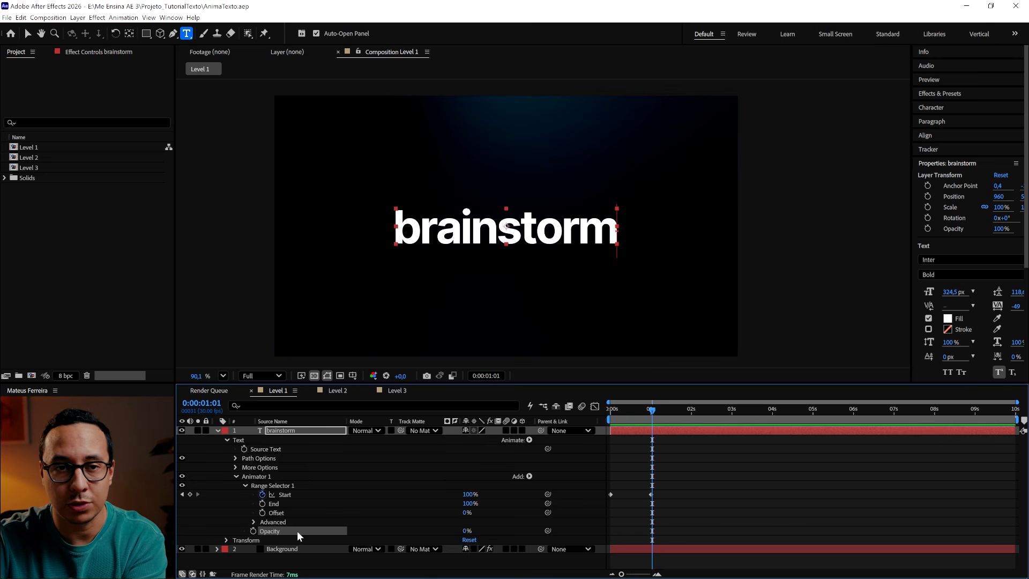
key(Delete)
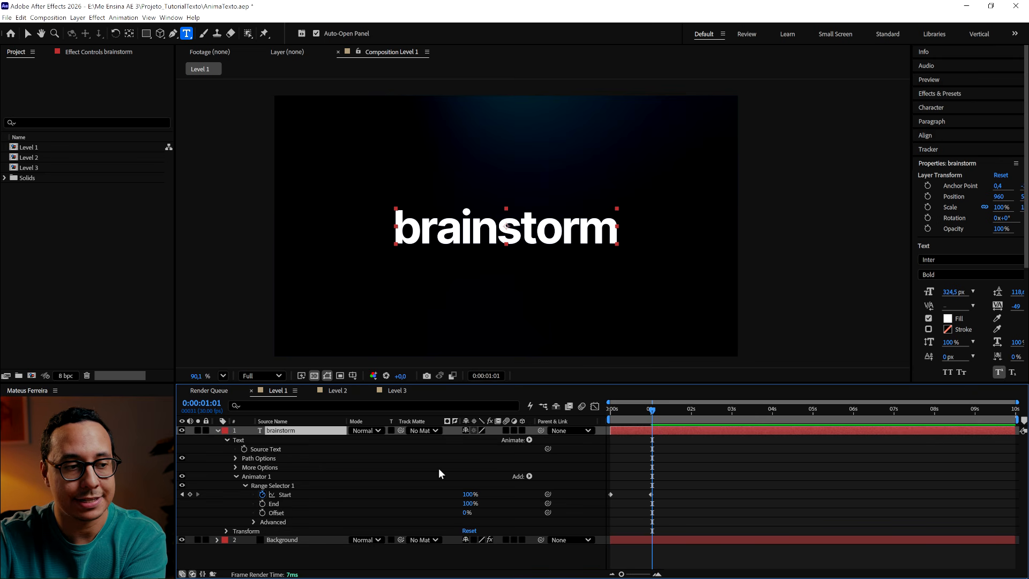
click(529, 476)
mouse_move(552, 478)
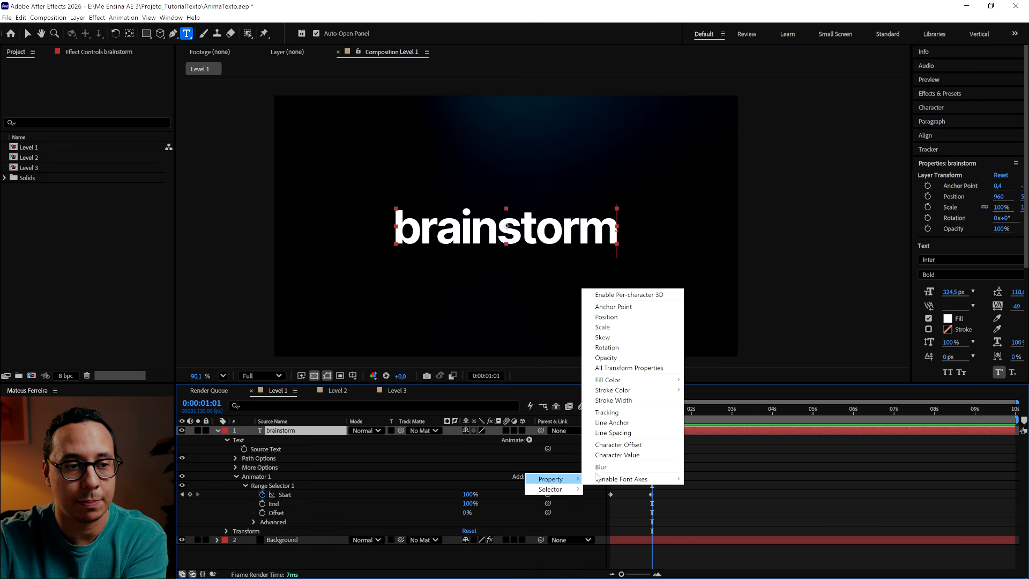
click(607, 317)
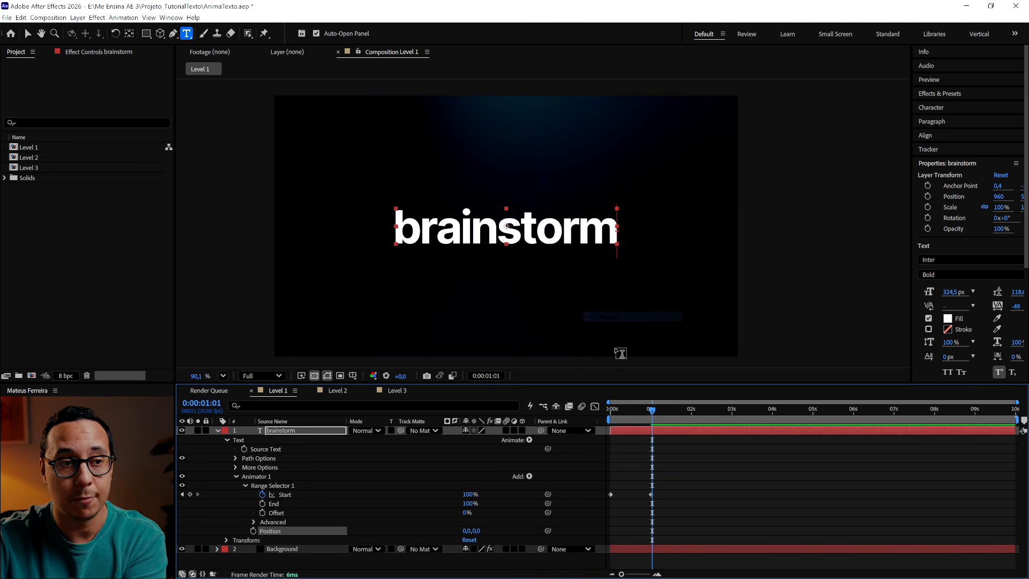
click(671, 496)
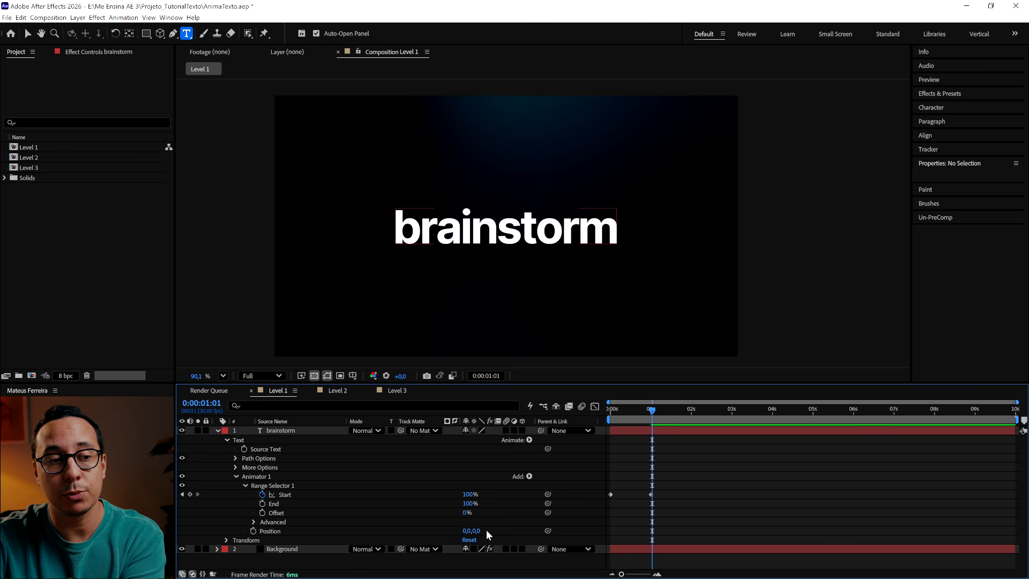
Step: At 0:00:00:00, set Animator 1's Position to 0, 642 and preview the letters moving in
drag(633, 417, 603, 410)
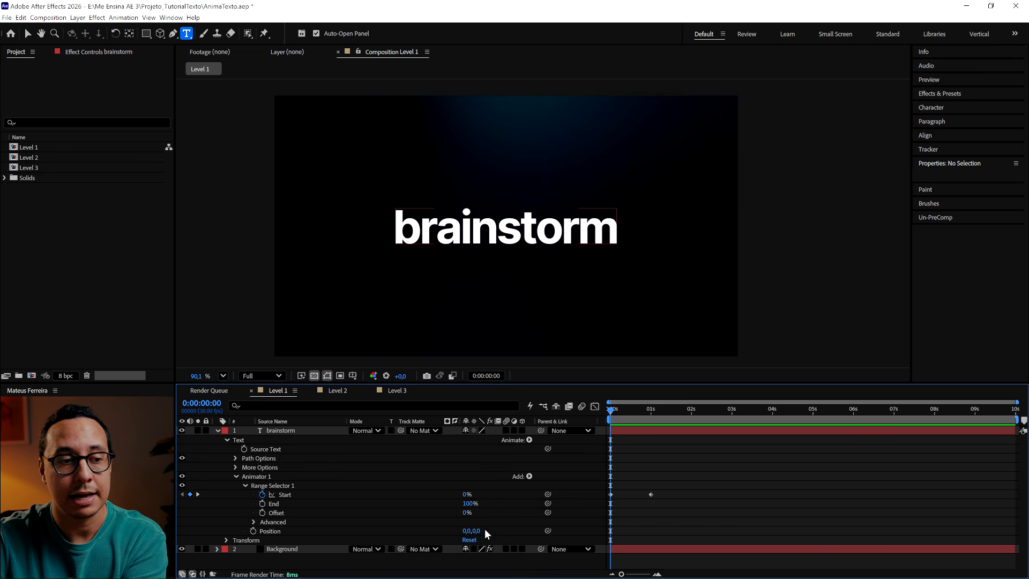
drag(475, 531, 847, 501)
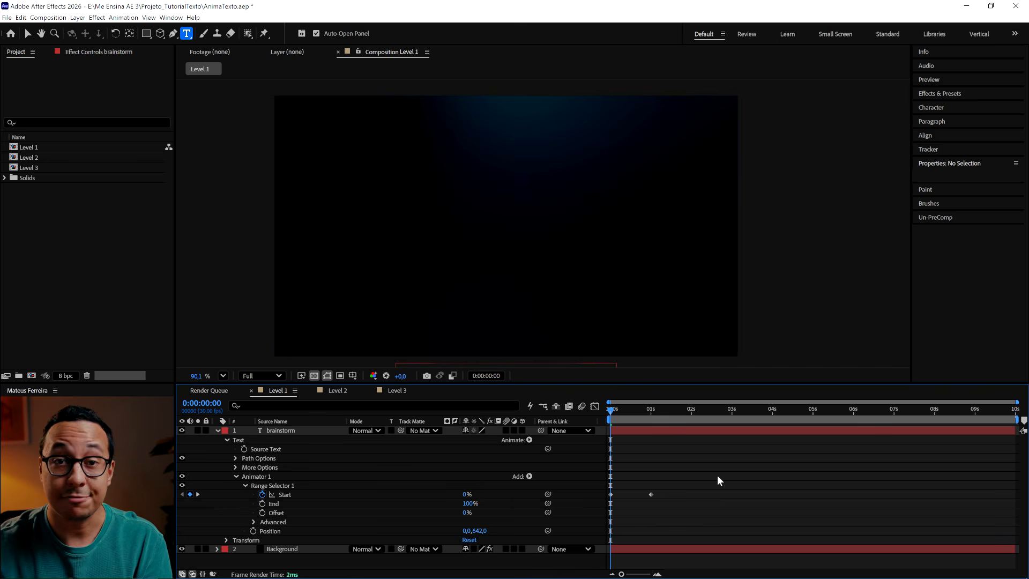
key(space)
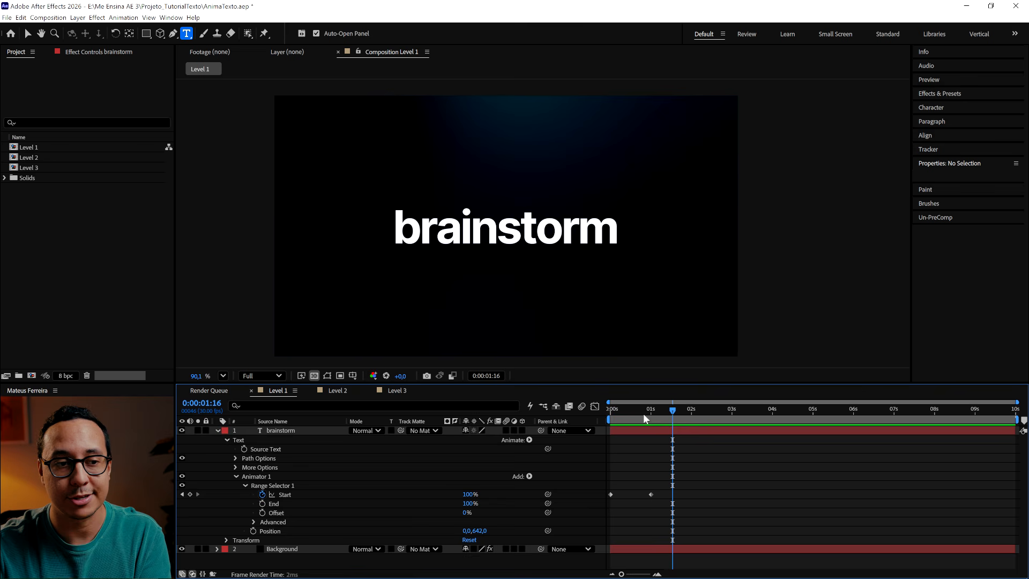
key(space)
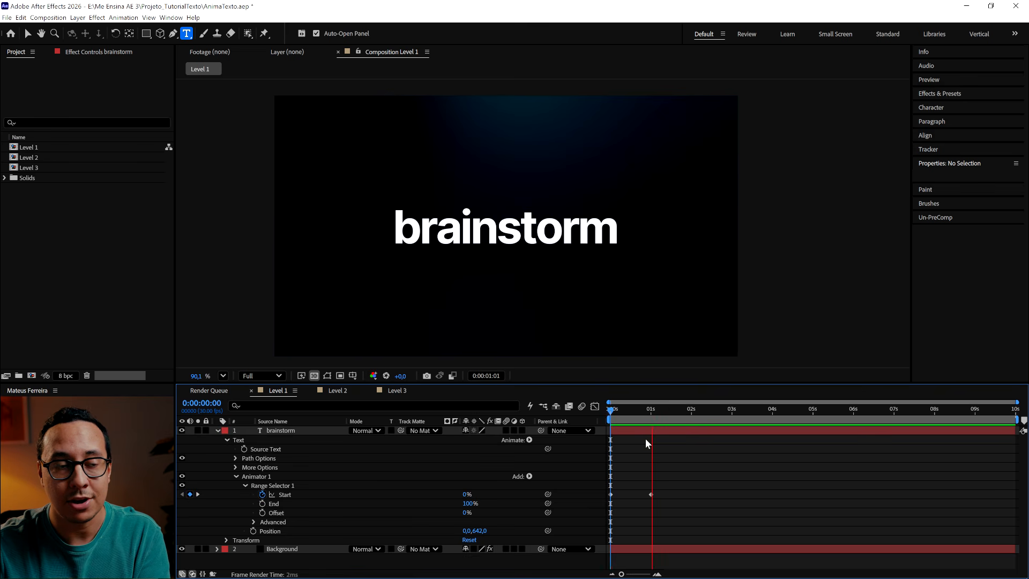
key(space)
key(space)
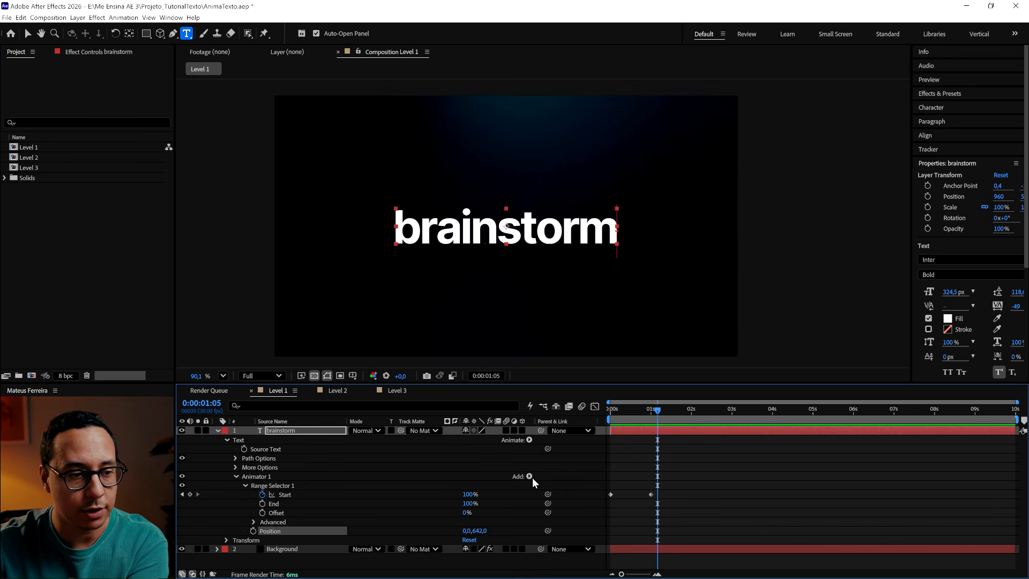
Step: Replace the Position property in Animator 1 with an Opacity property at 0%
click(530, 477)
mouse_move(539, 483)
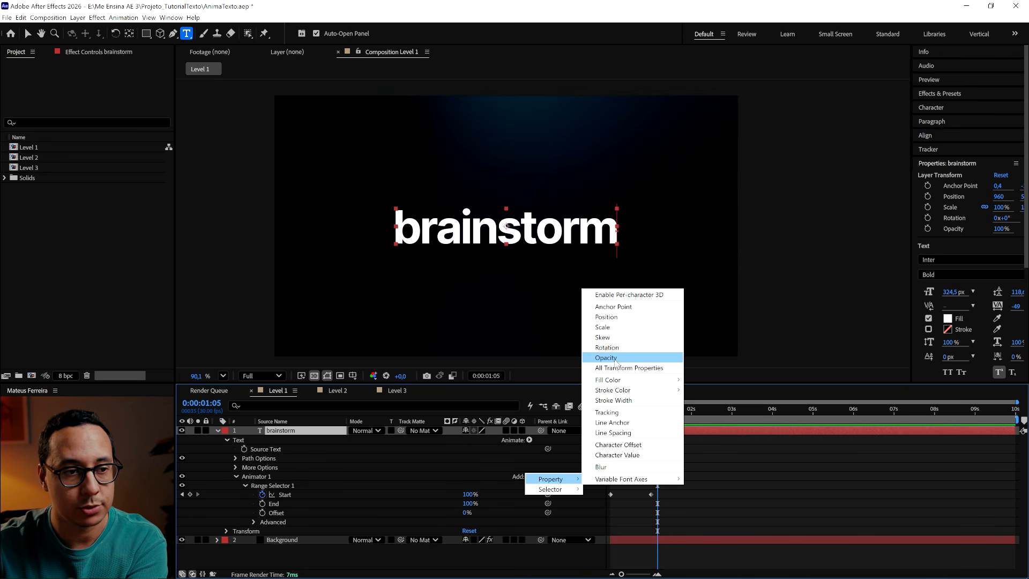
click(606, 357)
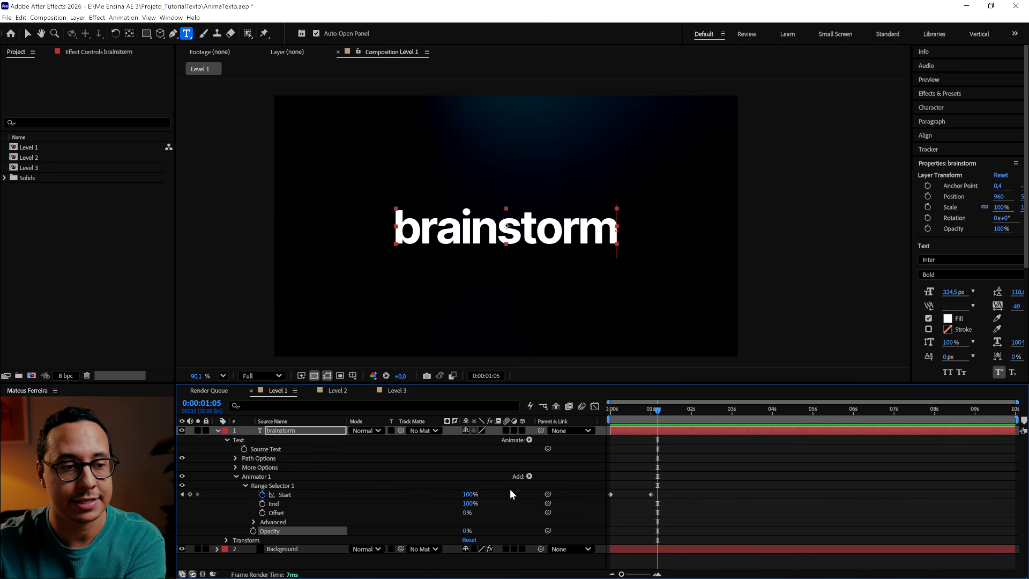
Step: Add a Scale property to Animator 1, set it to 0%, and preview the reveal from the start
click(529, 476)
mouse_move(540, 483)
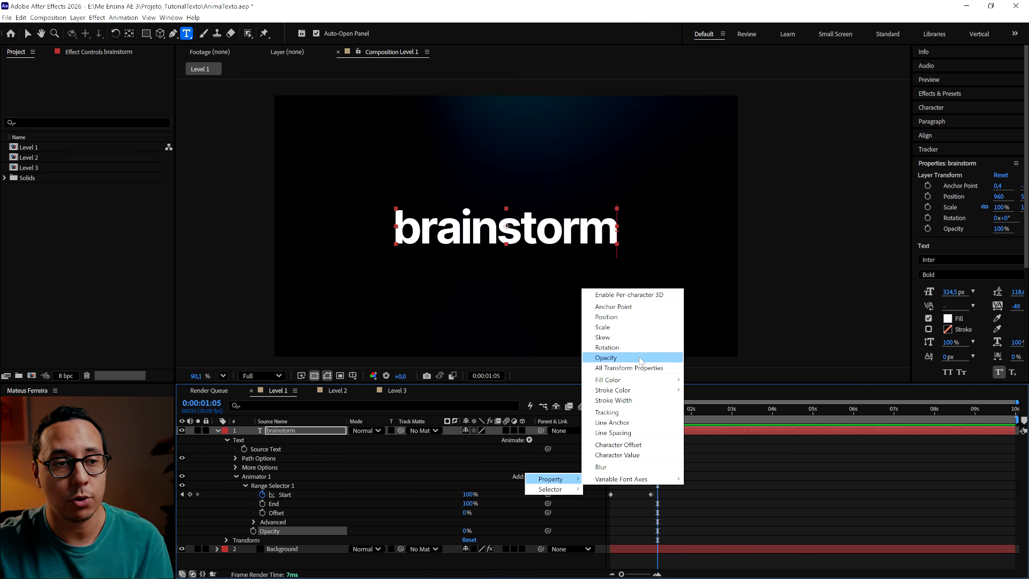
click(602, 327)
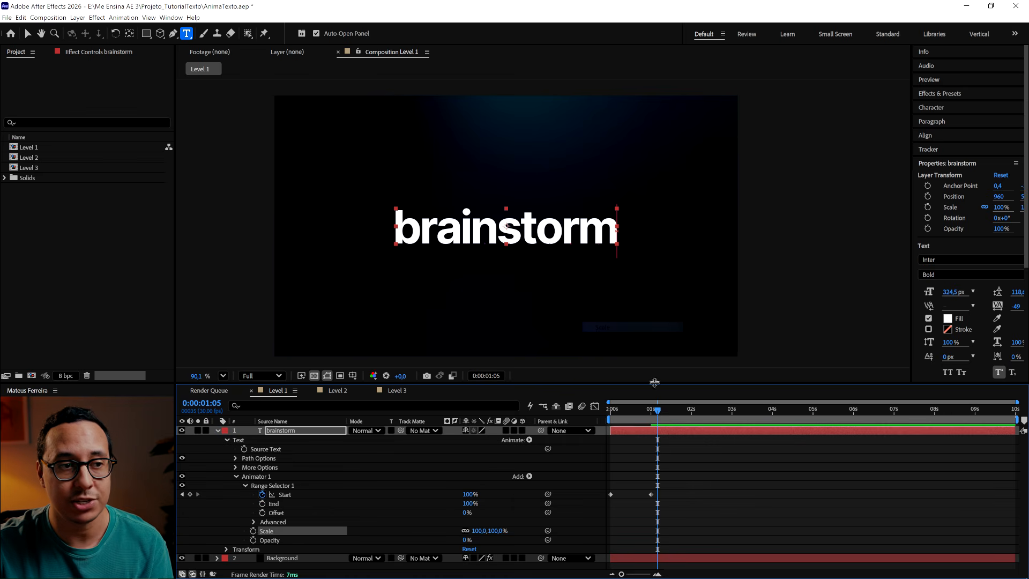
click(482, 530)
text(0)
key(Return)
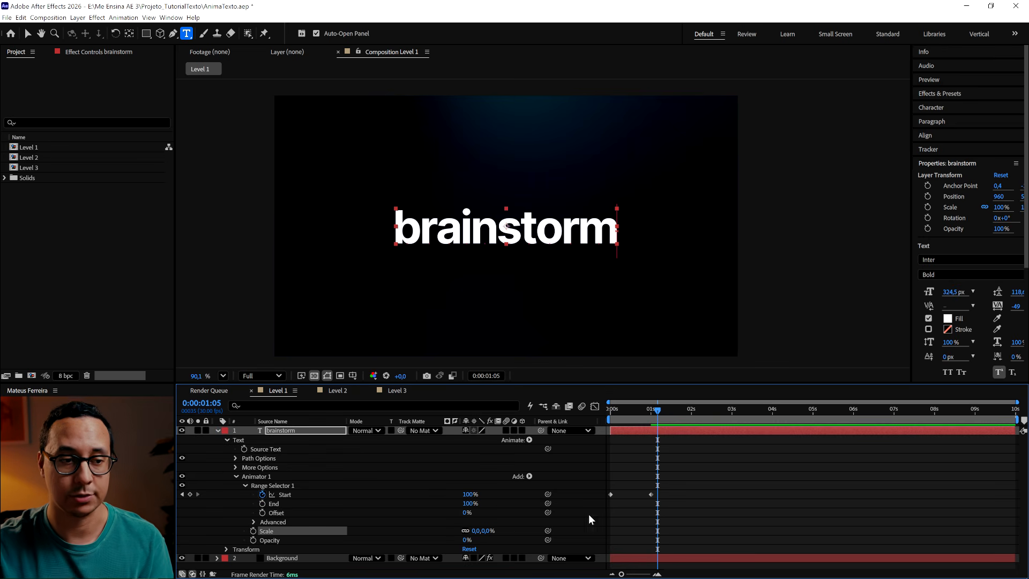
key(Home)
click(674, 484)
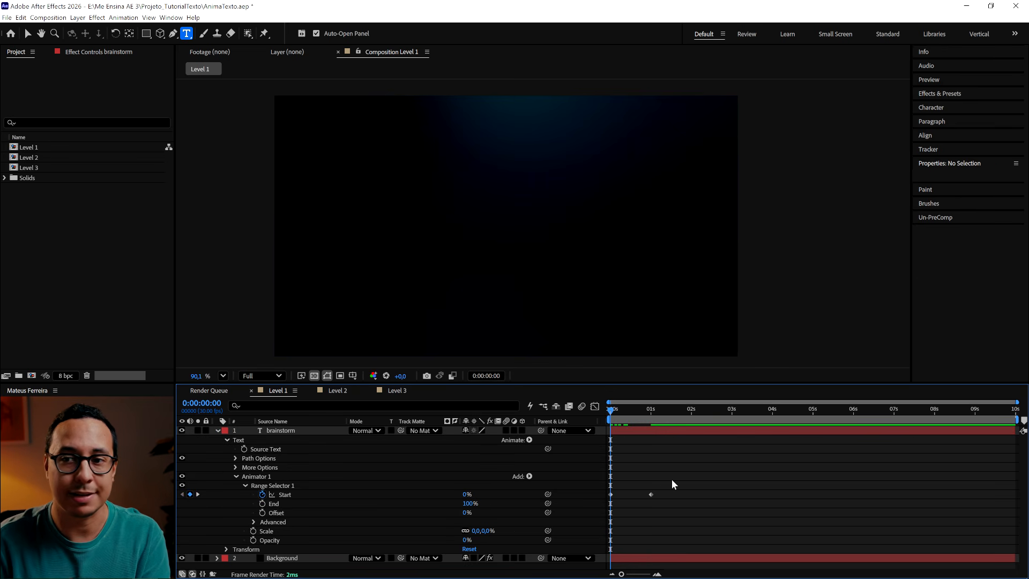
key(space)
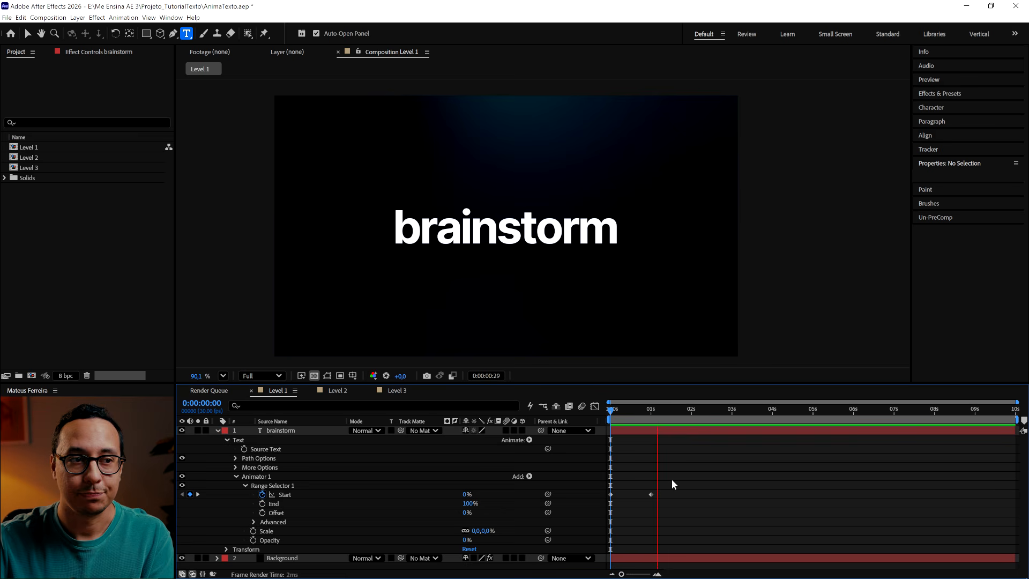
key(Home)
key(space)
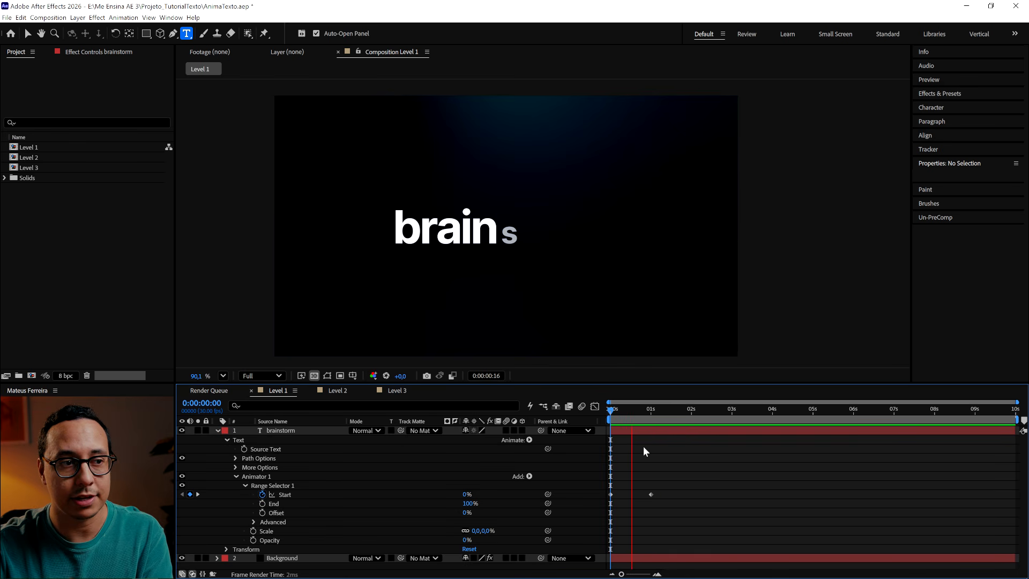
key(space)
Step: Try a Scale of -156% in Animator 1, preview the reveal, and undo the change
drag(478, 530, 395, 531)
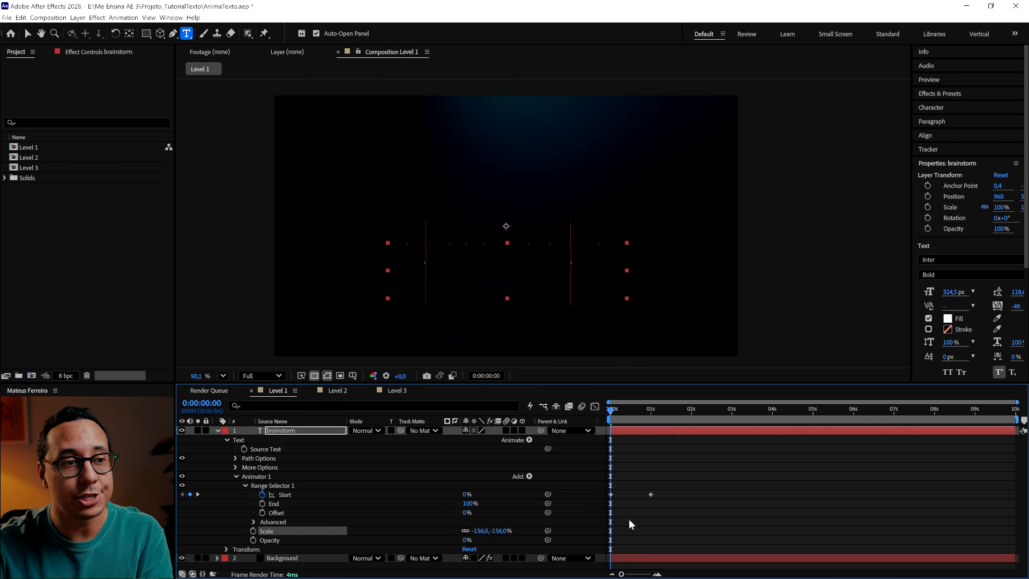
key(space)
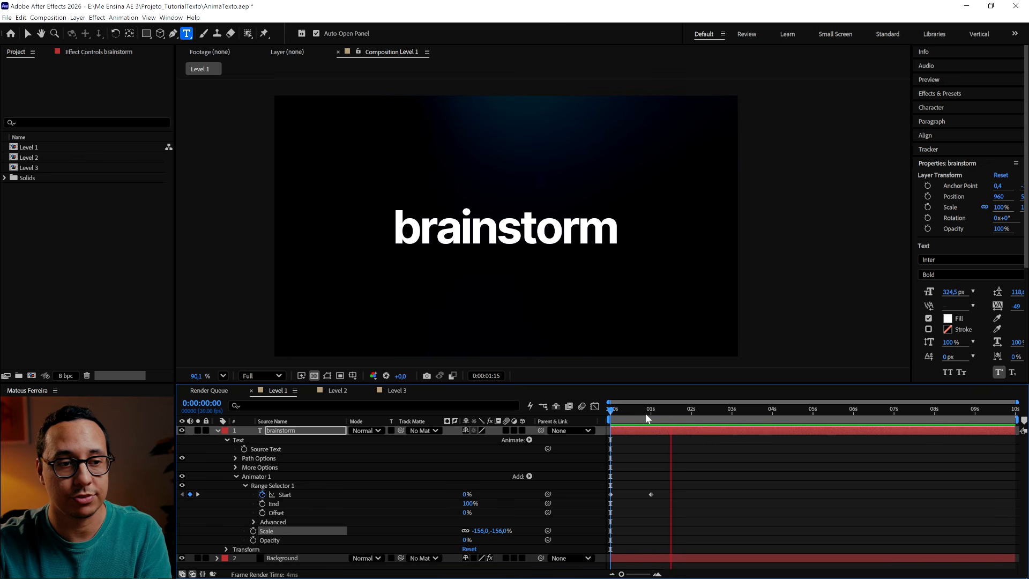
key(space)
key(space)
key(ctrl+z)
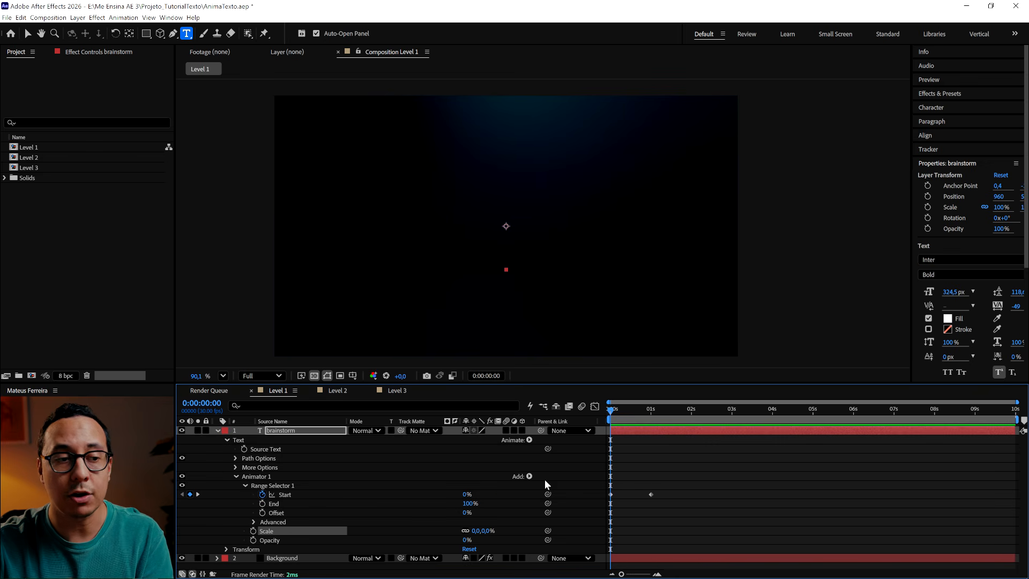
Step: Add a Rotation property to Animator 1, set it to about 58°, and preview the reveal
click(530, 477)
mouse_move(550, 478)
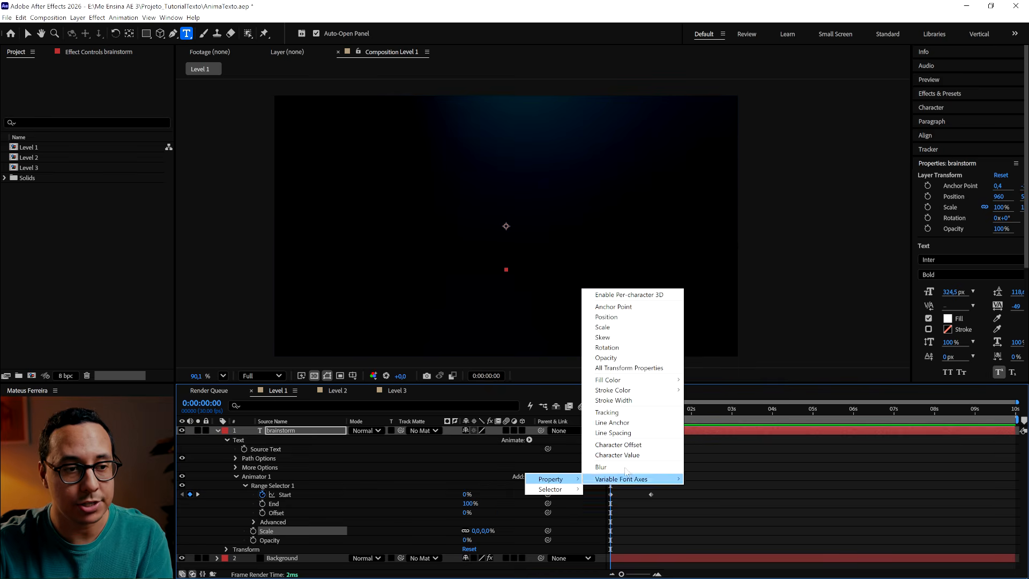
click(606, 347)
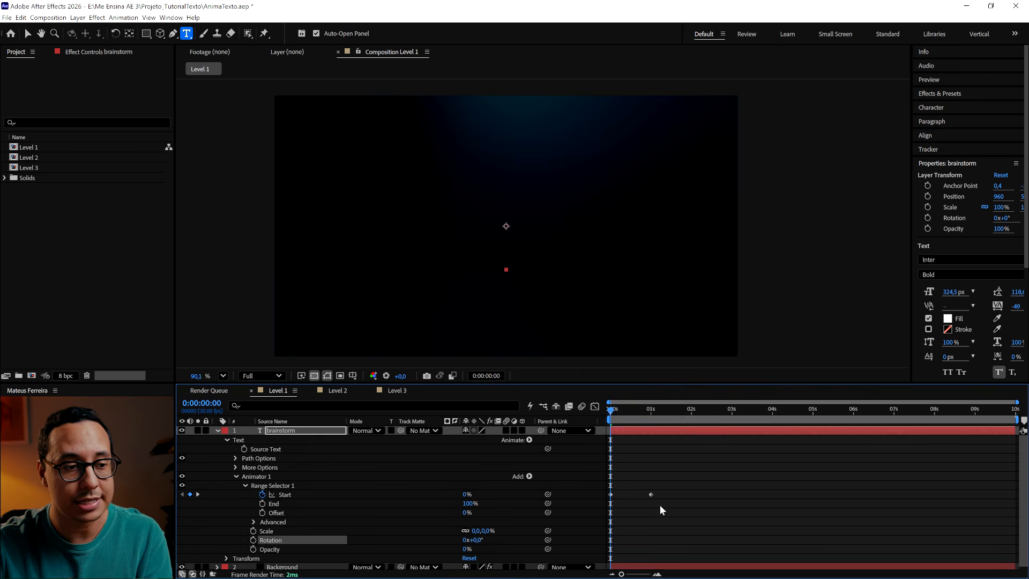
drag(485, 540, 504, 539)
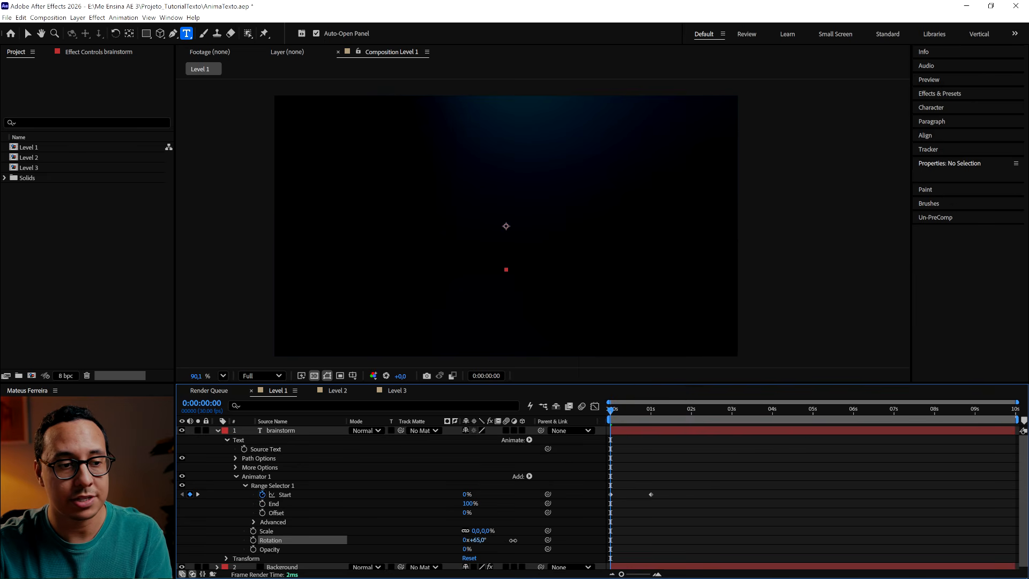
key(space)
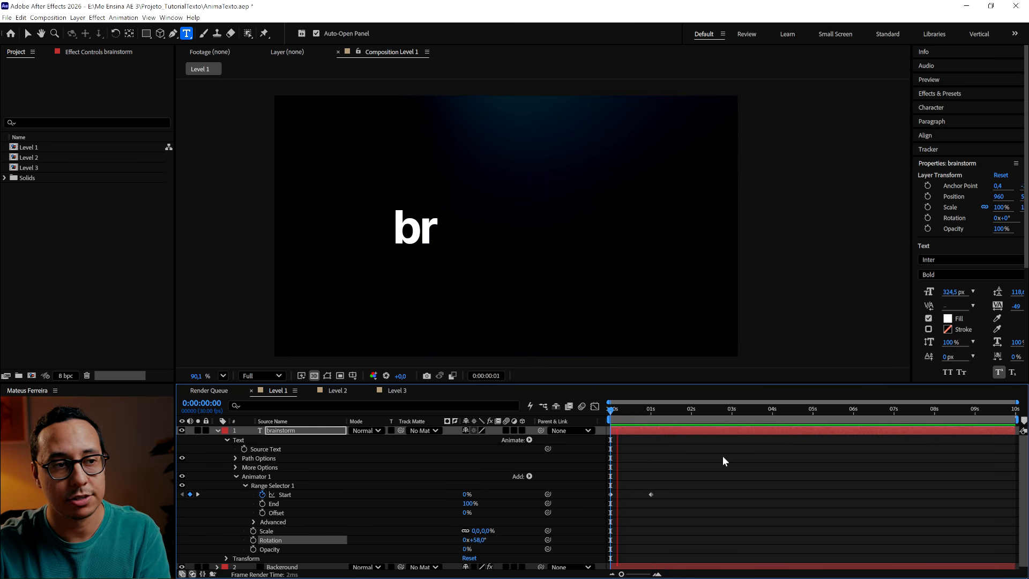
key(space)
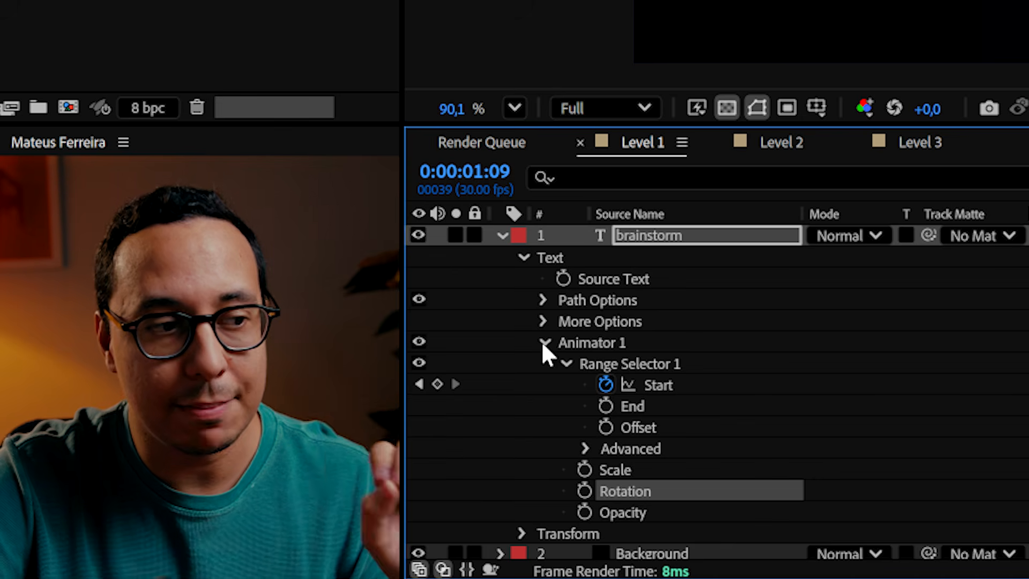
Step: Rename Animator 1 on the brainstorm text layer to "Escala e Opacidade"
click(236, 476)
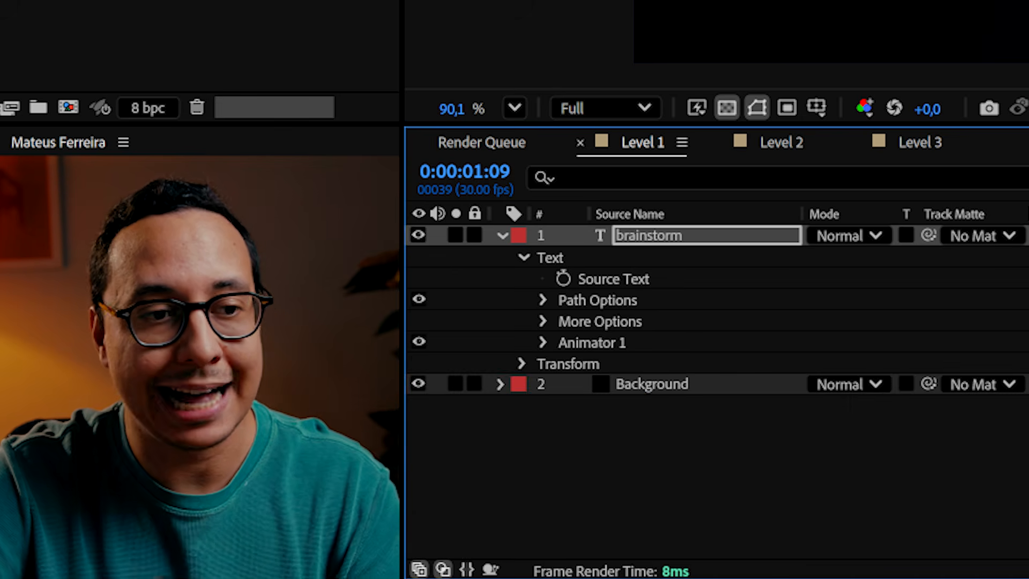
key(Home)
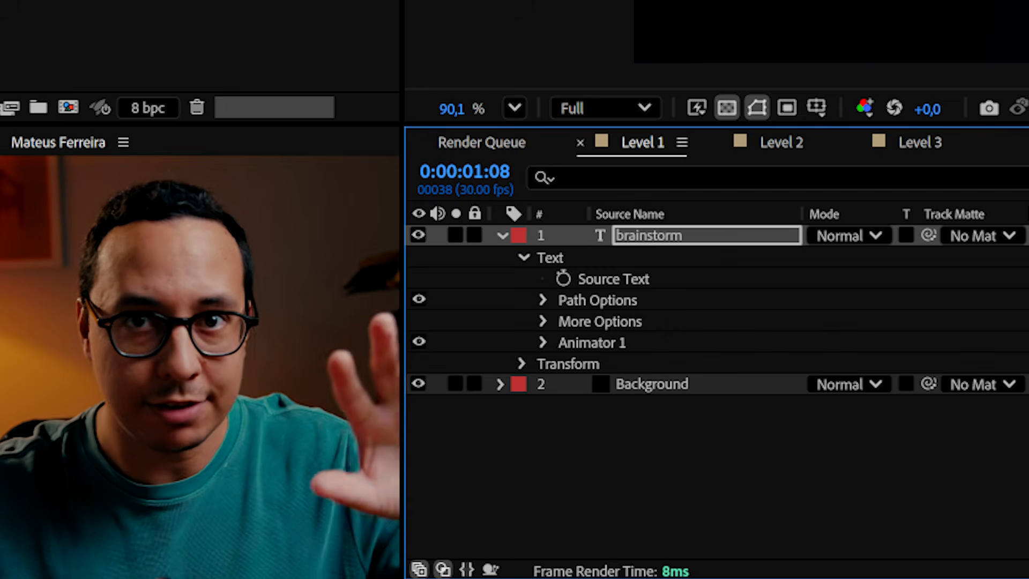
click(602, 343)
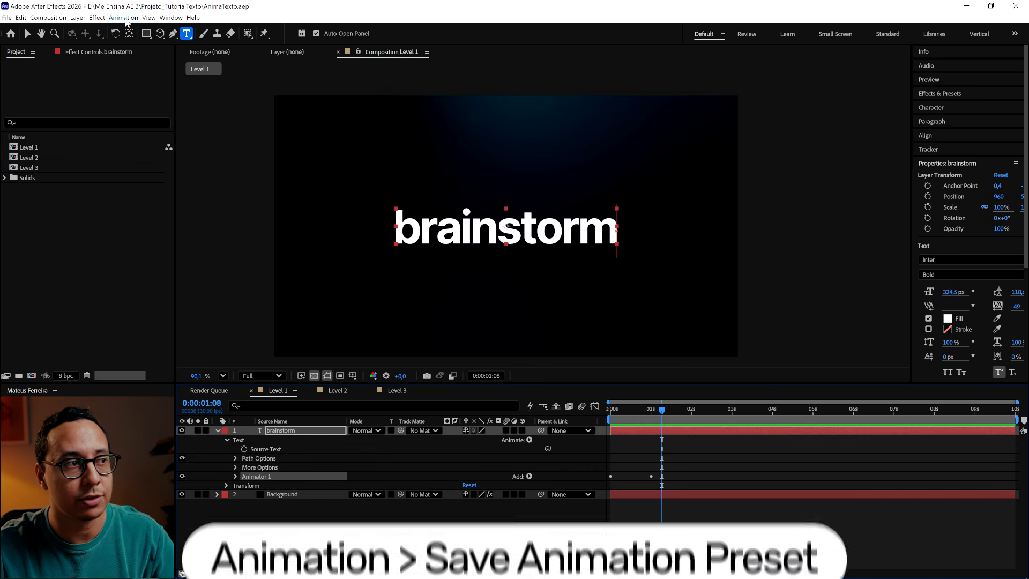
click(124, 17)
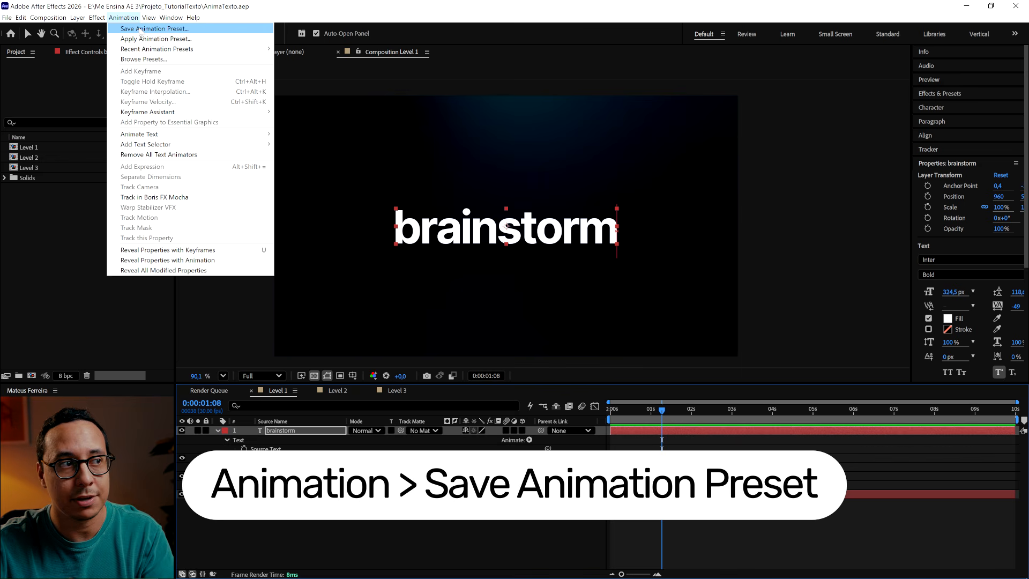
right_click(268, 365)
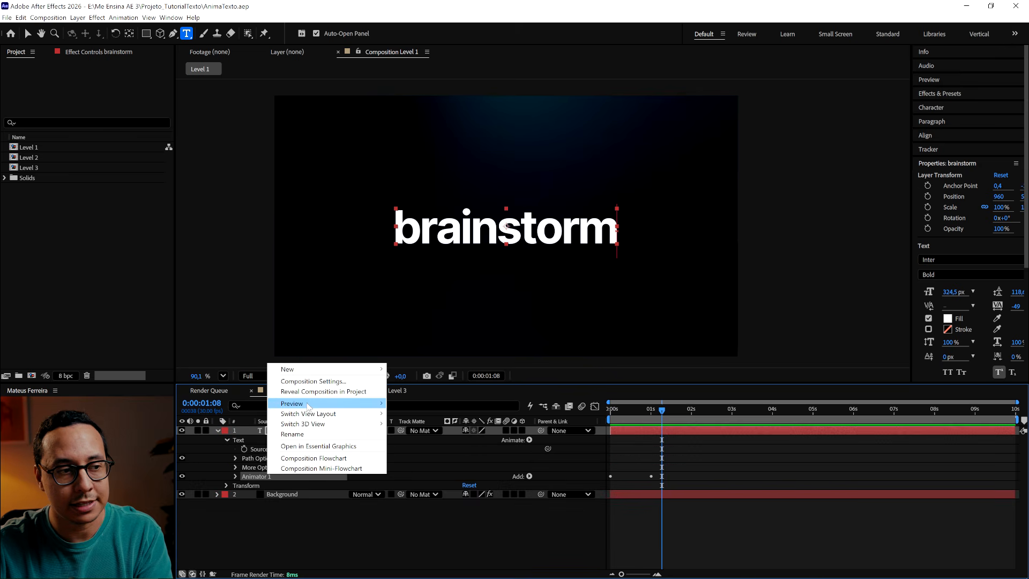
click(313, 434)
text(Escala e)
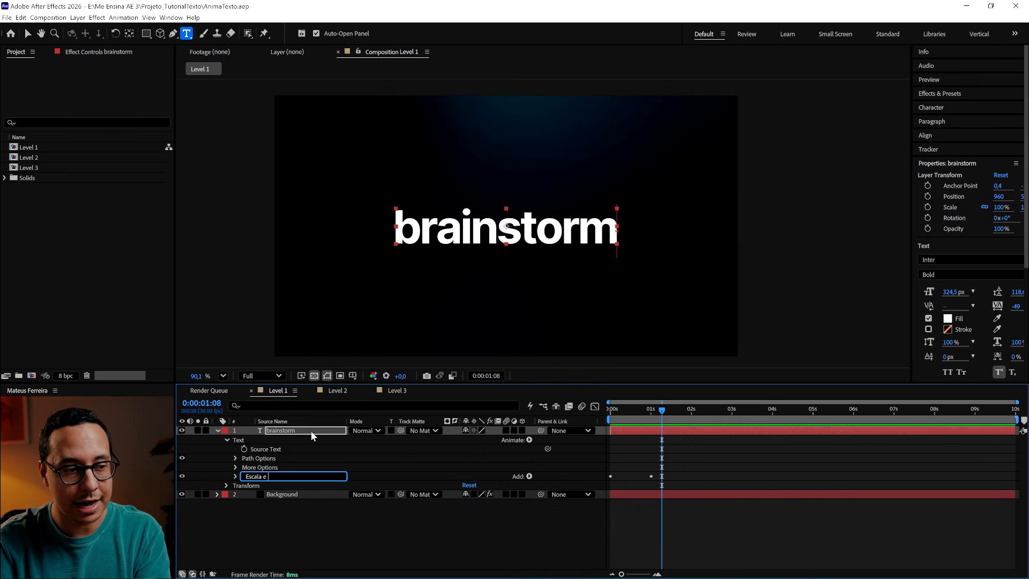
text( Opacidade)
key(Return)
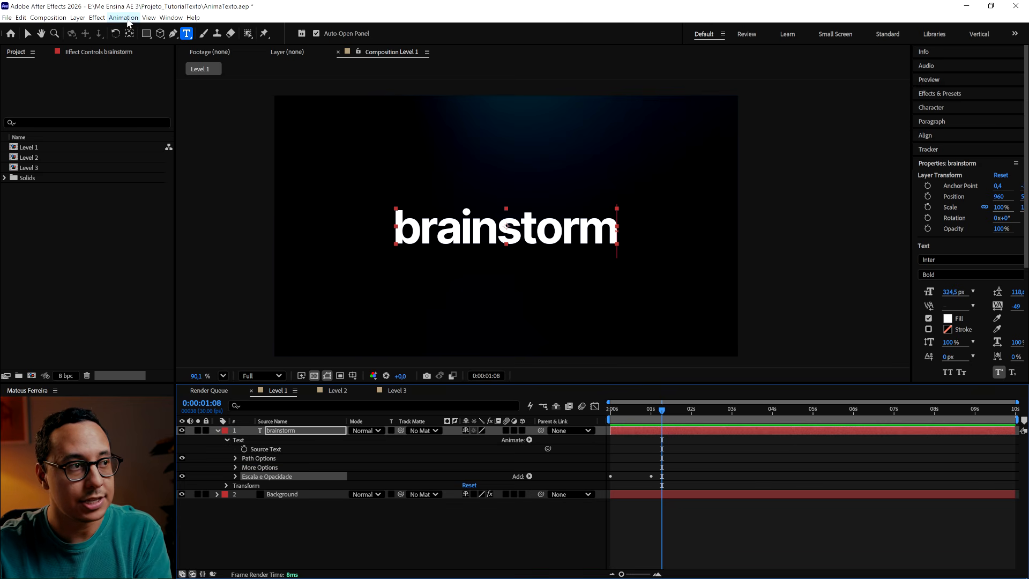
Step: Save the selected animator as an animation preset named "Escala e Opacidade" in the User Presets folder
click(124, 18)
click(136, 28)
text(E)
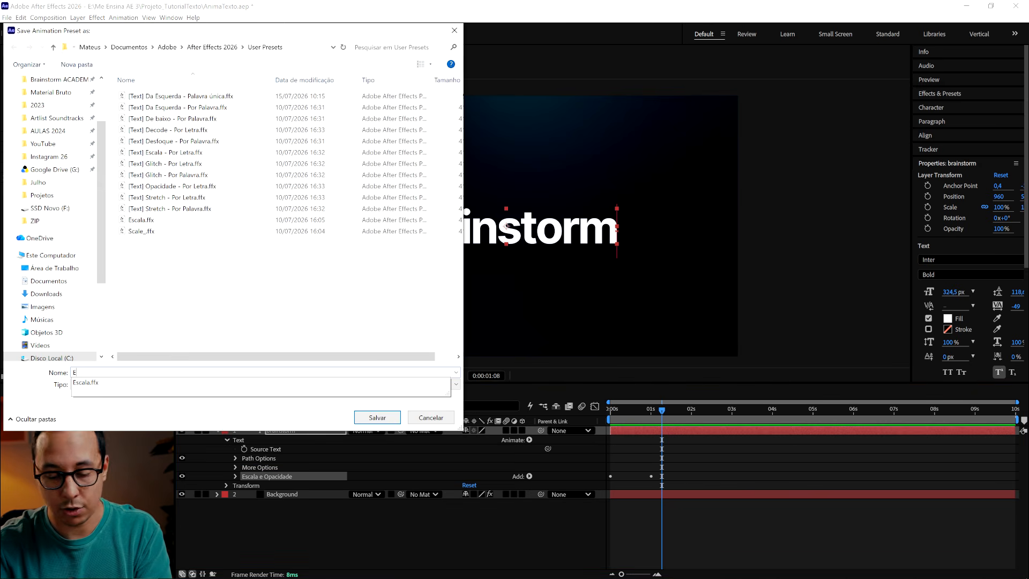
text(scala e Opacidade)
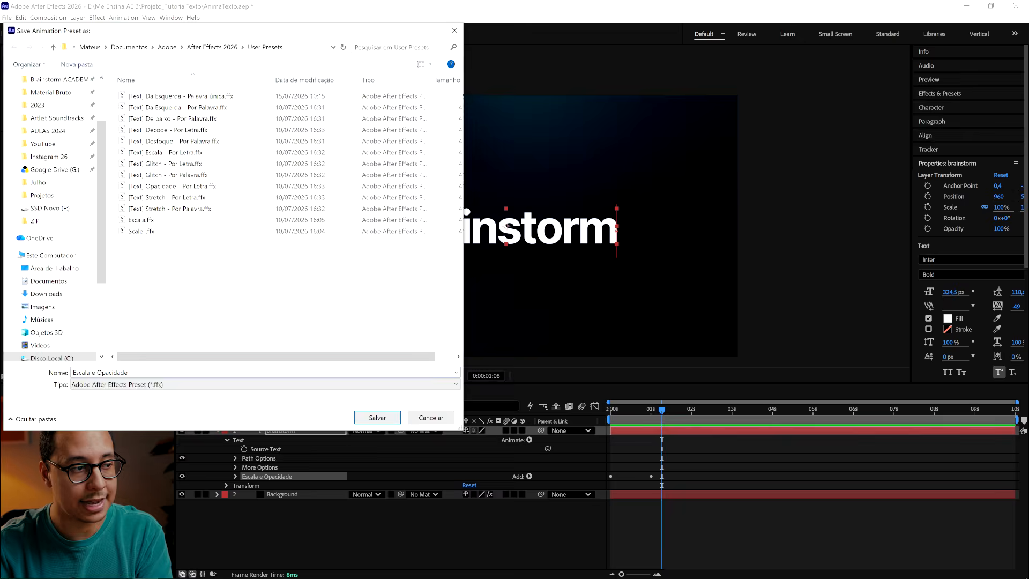
key(Return)
Step: Delete the Escala e Opacidade animator from the brainstorm layer and reapply it from the user's saved animation presets
click(937, 94)
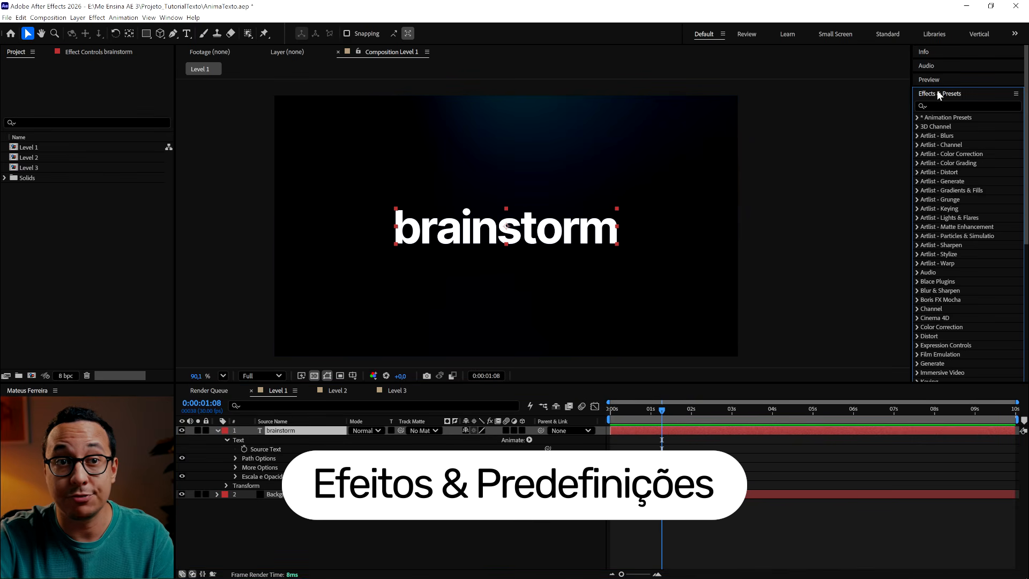
click(263, 475)
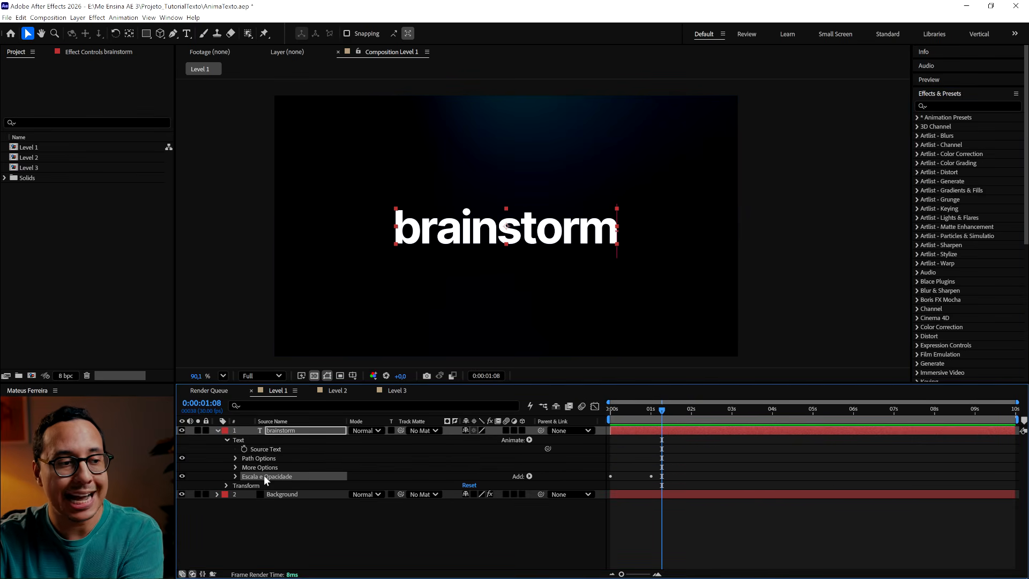
key(Delete)
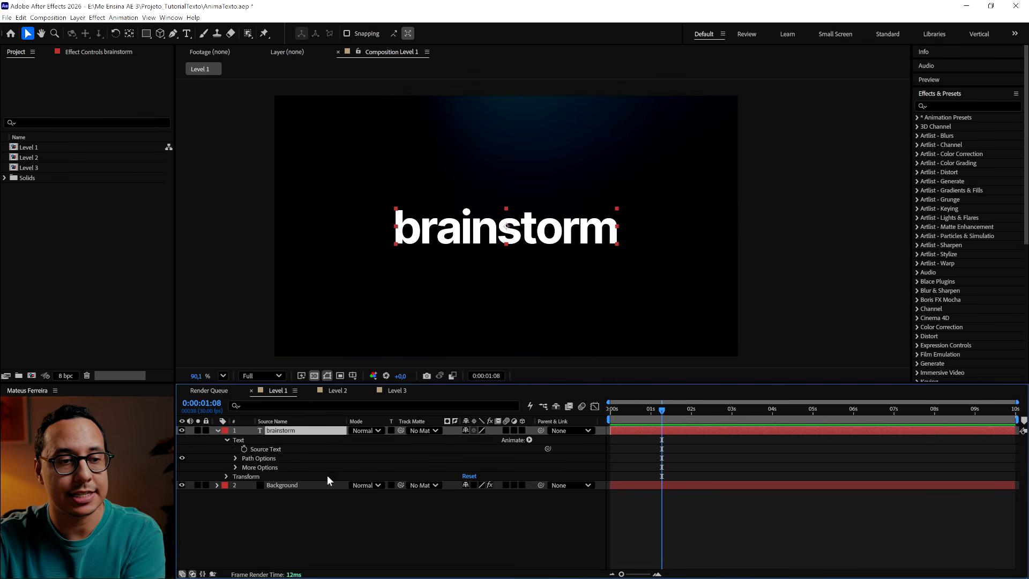
click(917, 117)
click(925, 136)
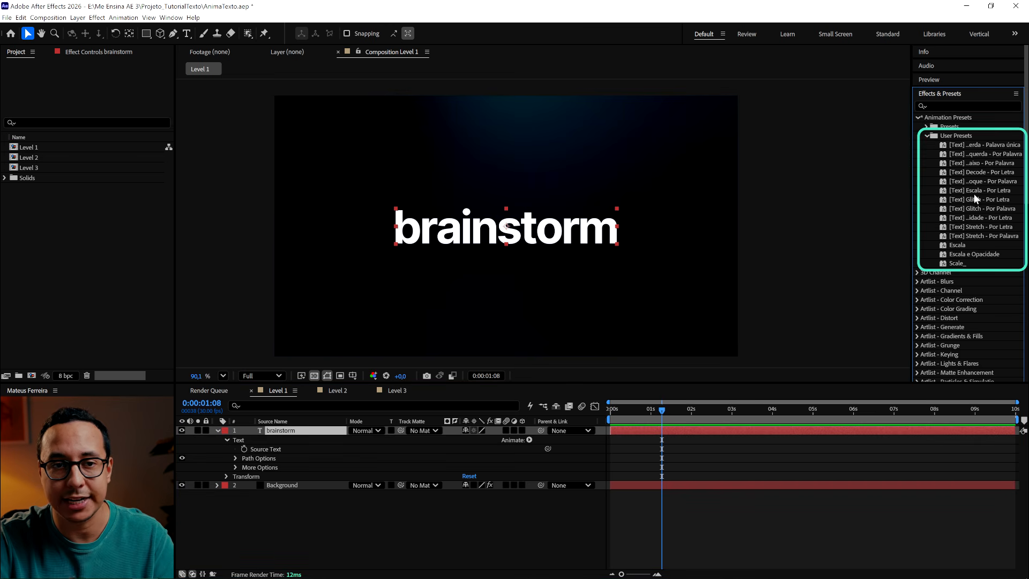
drag(963, 254, 305, 432)
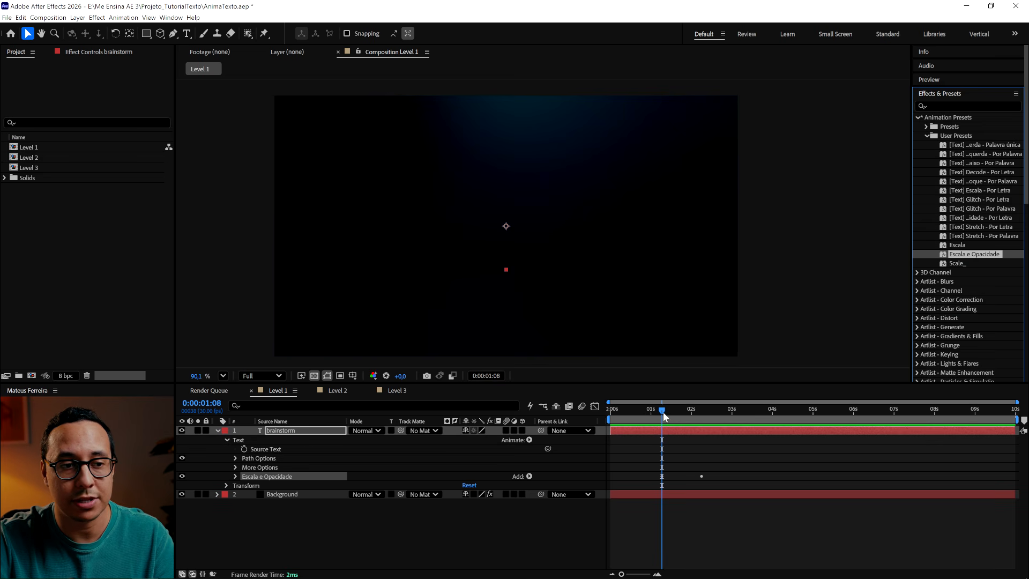
Step: Preview the applied preset's text reveal, starting just before its first keyframe
mouse_move(663, 411)
mouse_down()
mouse_move(637, 410)
mouse_move(646, 413)
mouse_up()
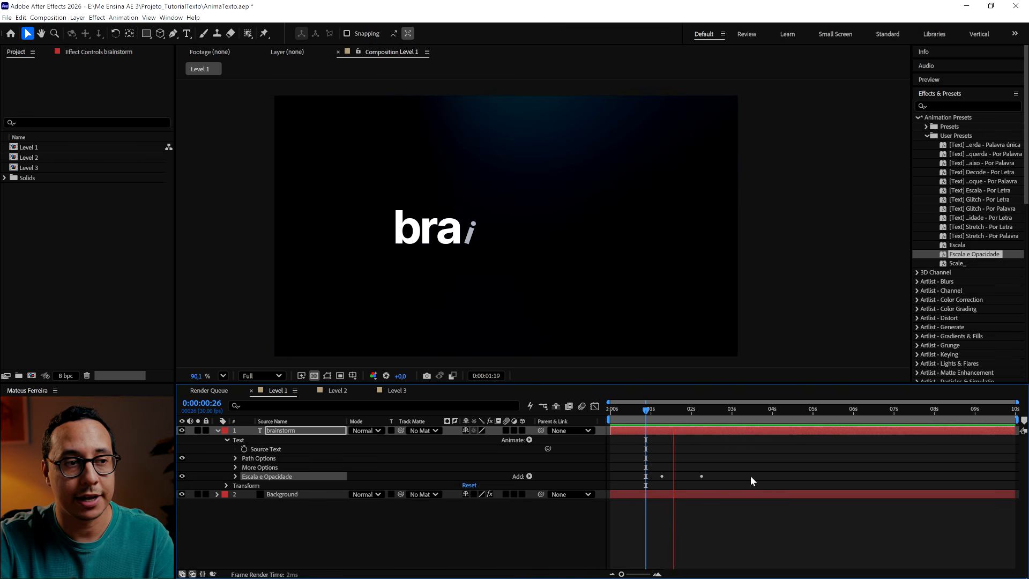
key(space)
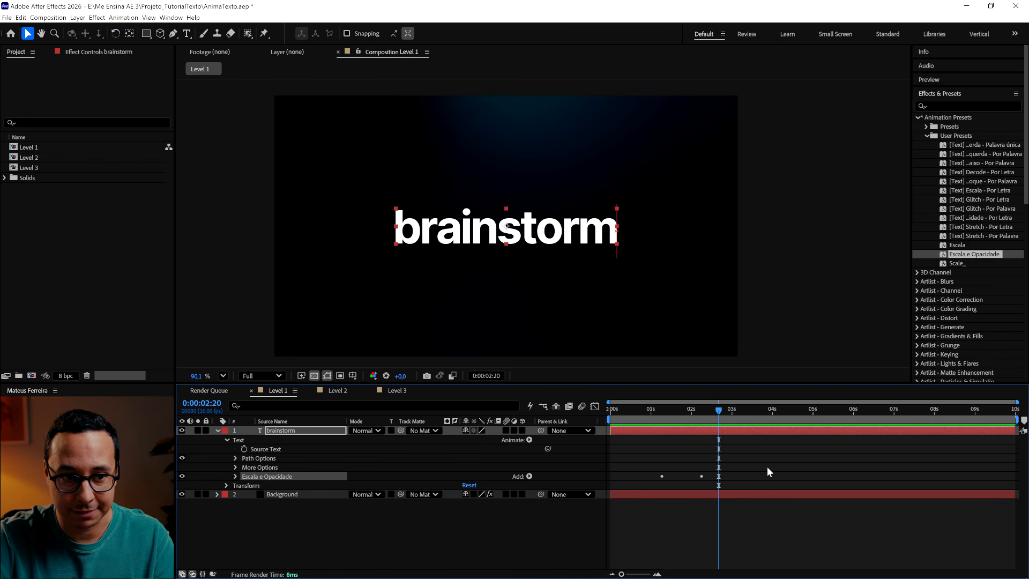
click(768, 468)
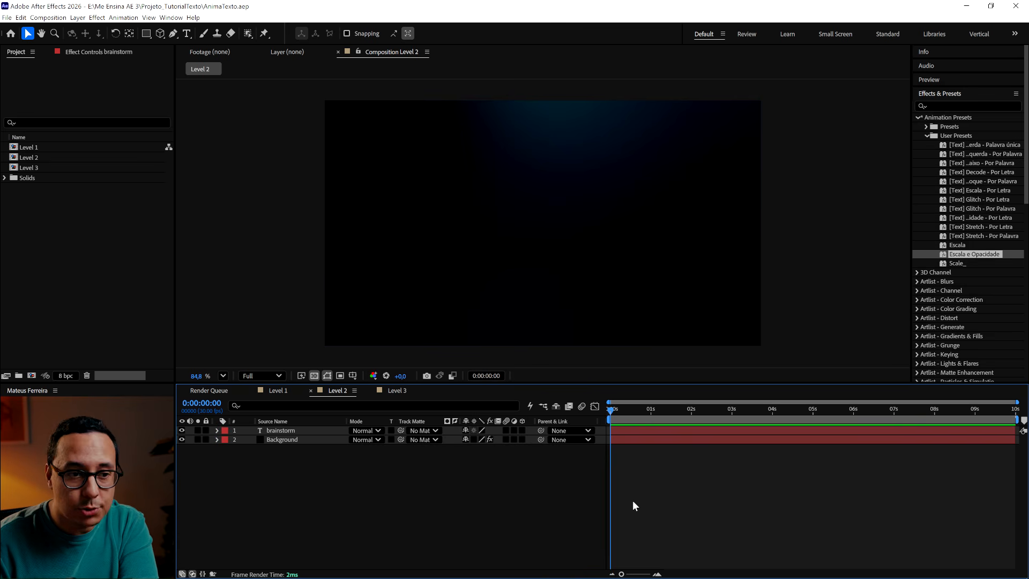
Step: Preview the finished brainstorm text reveal in the Level 2 composition several times from the start
key(space)
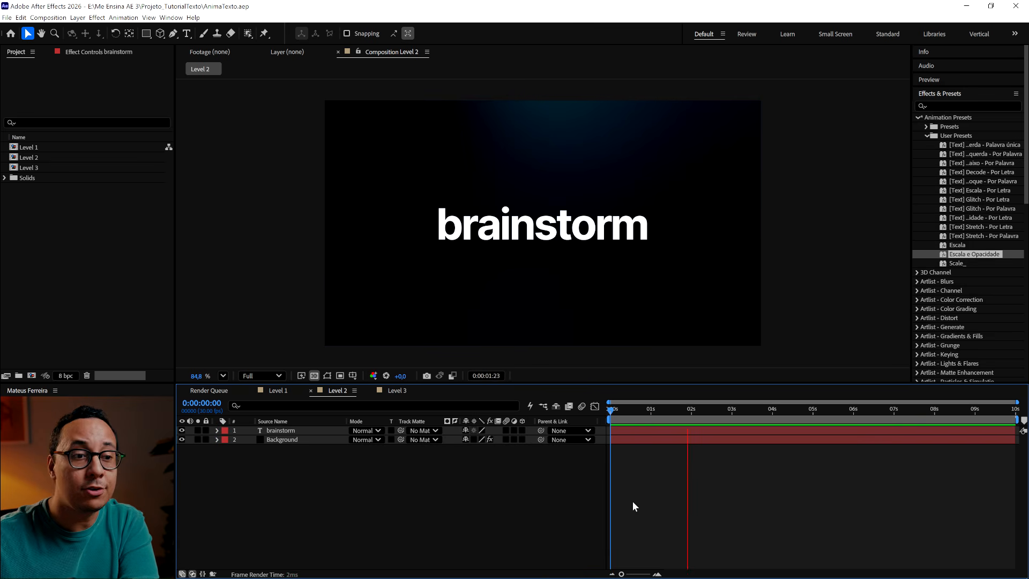
key(space)
drag(635, 412, 601, 409)
key(space)
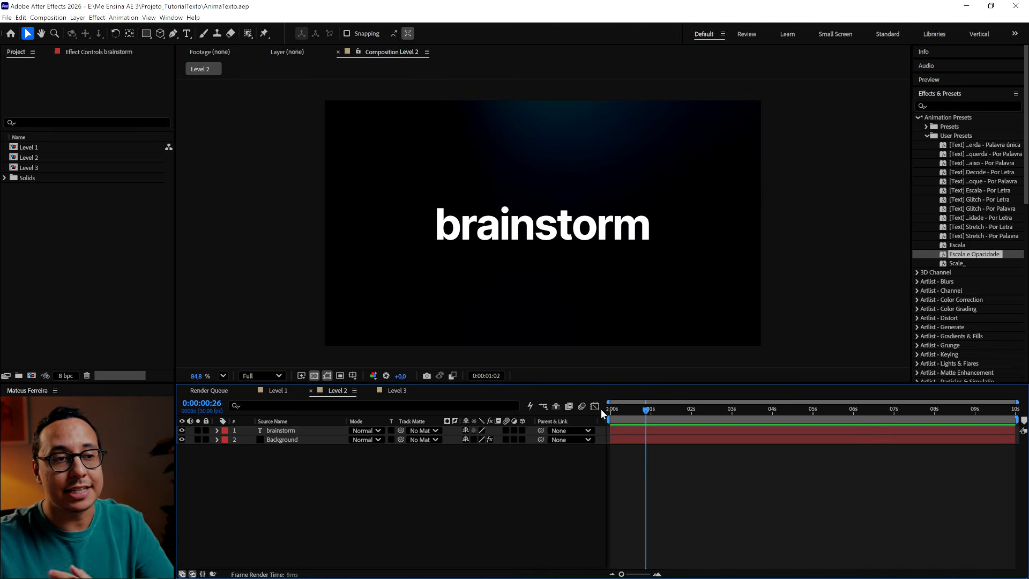
key(space)
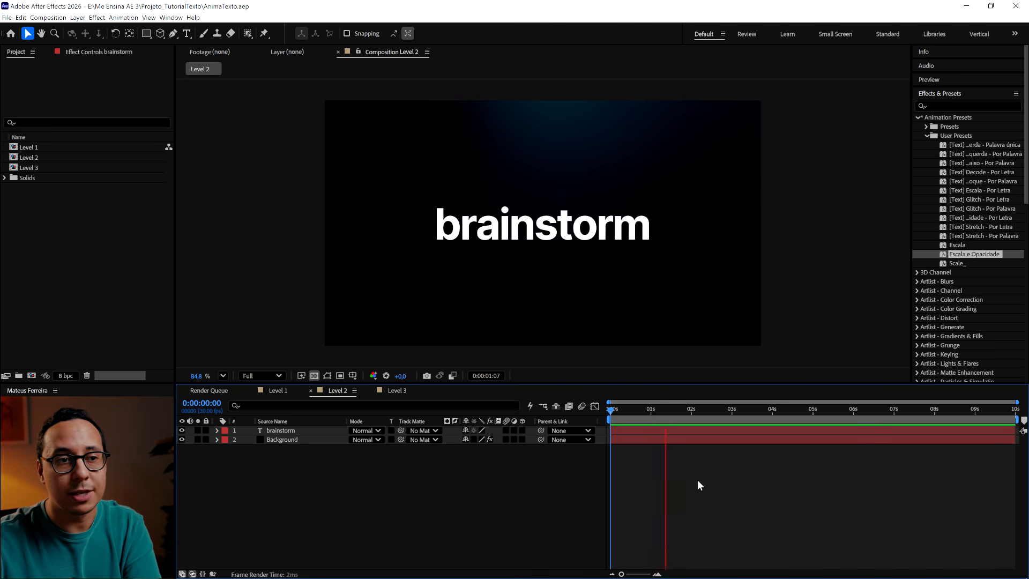
key(space)
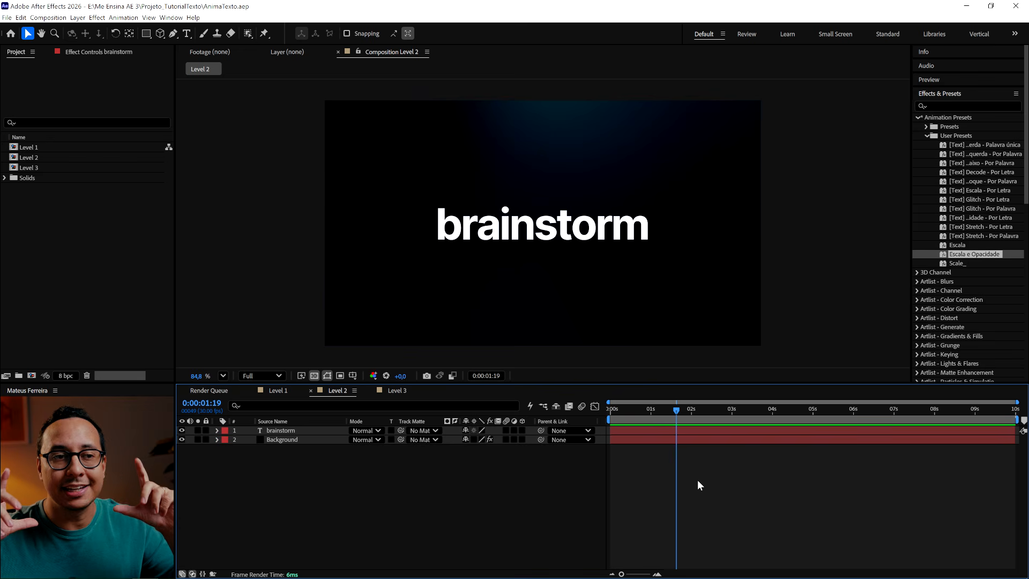
drag(625, 412, 611, 420)
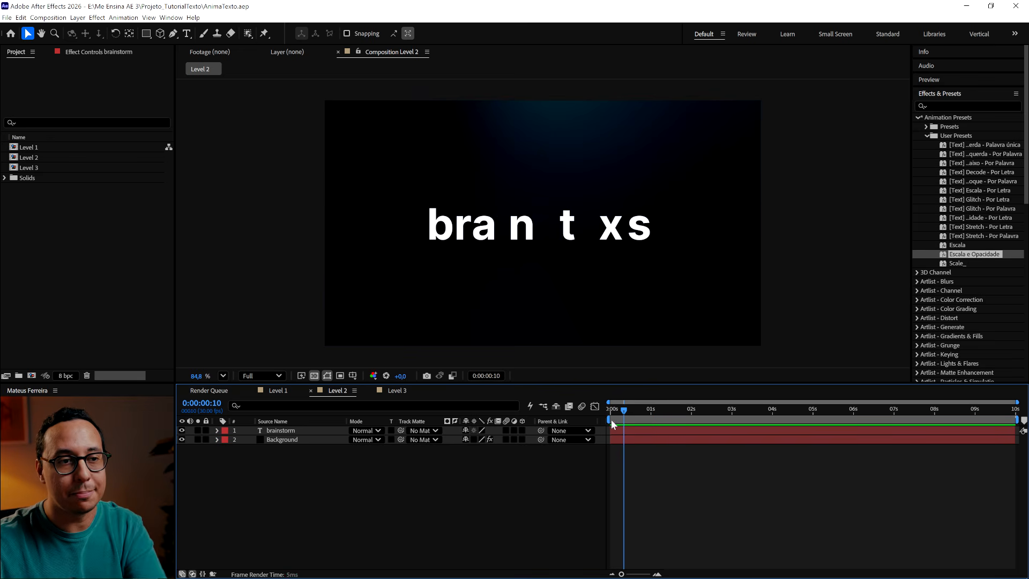
key(space)
key(space)
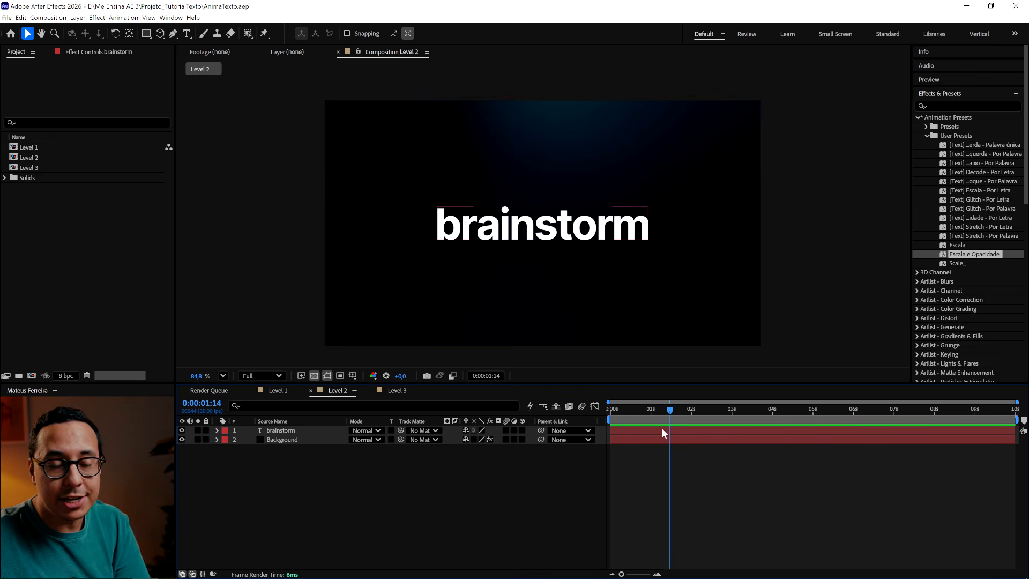
Step: Duplicate the brainstorm text layer in Level 2 and name the copy "brainstorm 2"
click(298, 431)
key(ctrl+d)
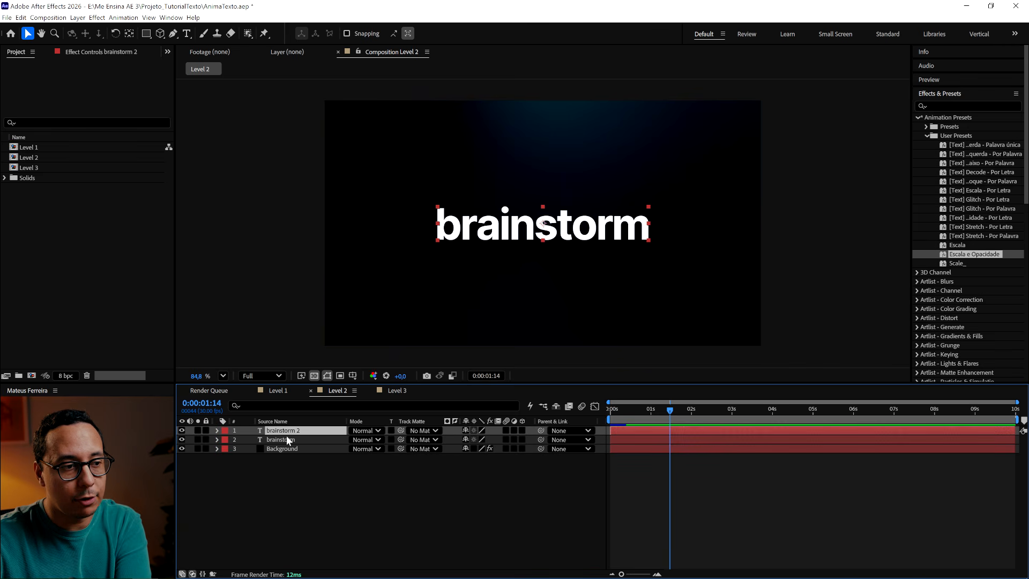
key(Return)
click(305, 429)
key(BackSpace)
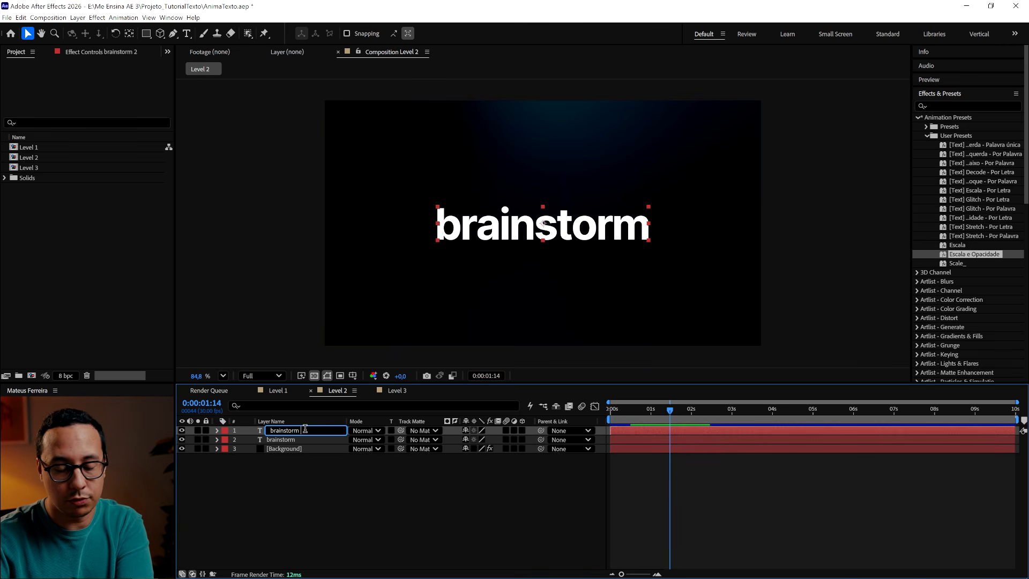
text(2)
key(Return)
Step: Delete Animators 1, 2 and 3 from the brainstorm 2 layer and hide the original brainstorm layer
click(217, 430)
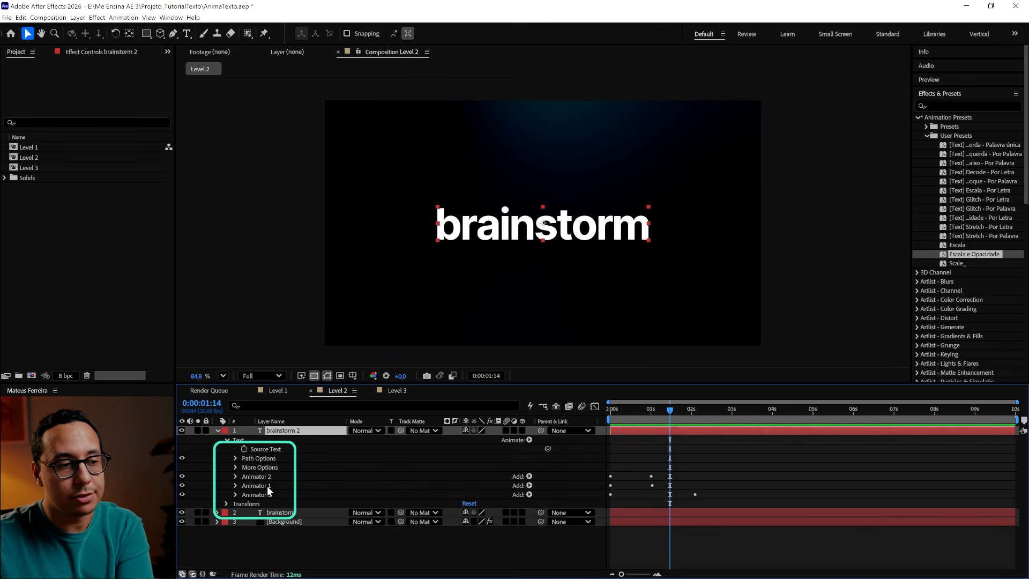
click(269, 474)
shift+click(268, 494)
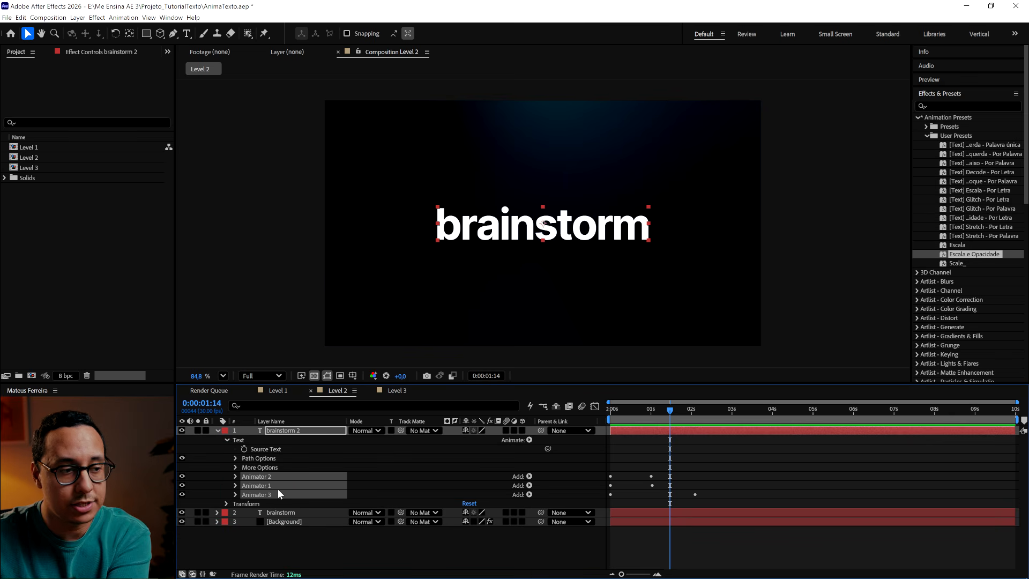
key(Delete)
click(182, 485)
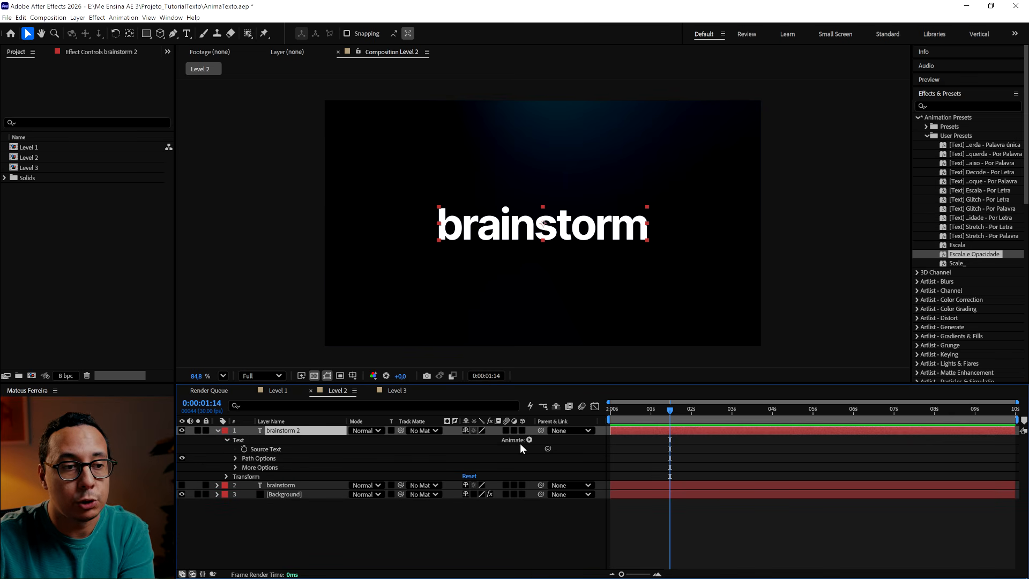
Step: Add a text animator to brainstorm 2 with Scale and Opacity properties, setting Opacity to 0% and Scale to 150%
click(529, 440)
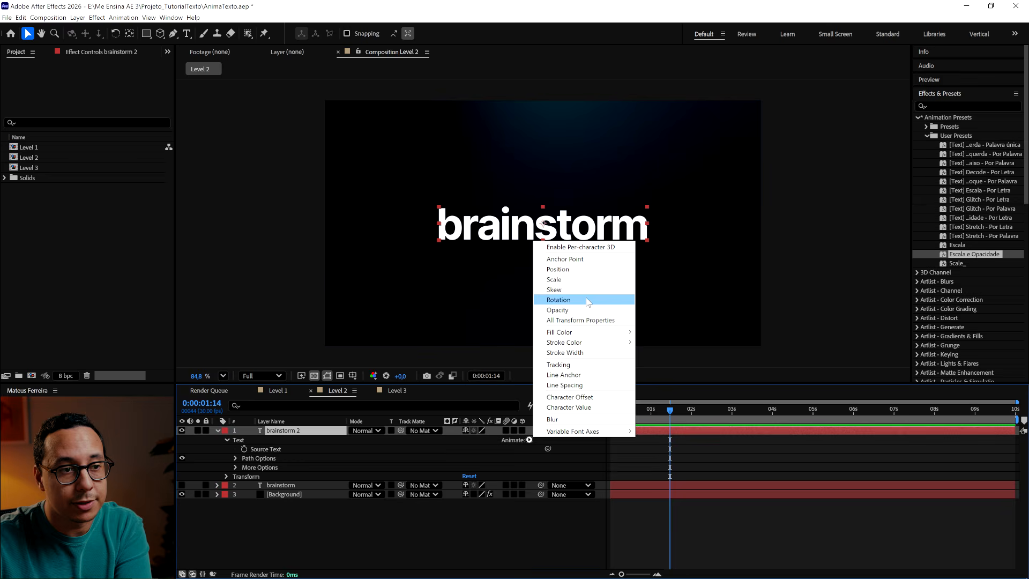
click(558, 279)
click(529, 476)
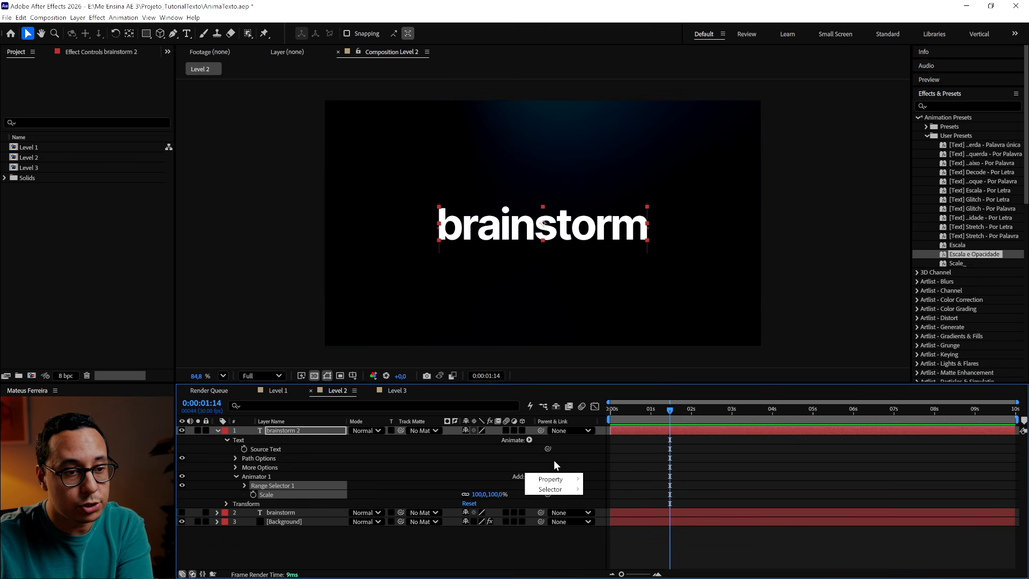
mouse_move(550, 479)
click(616, 358)
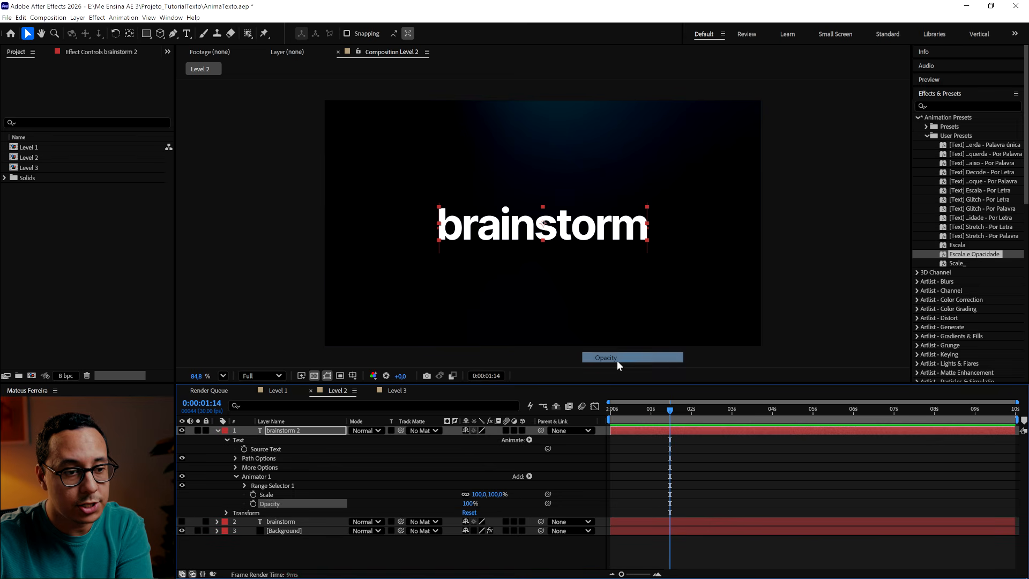
drag(468, 503, 332, 507)
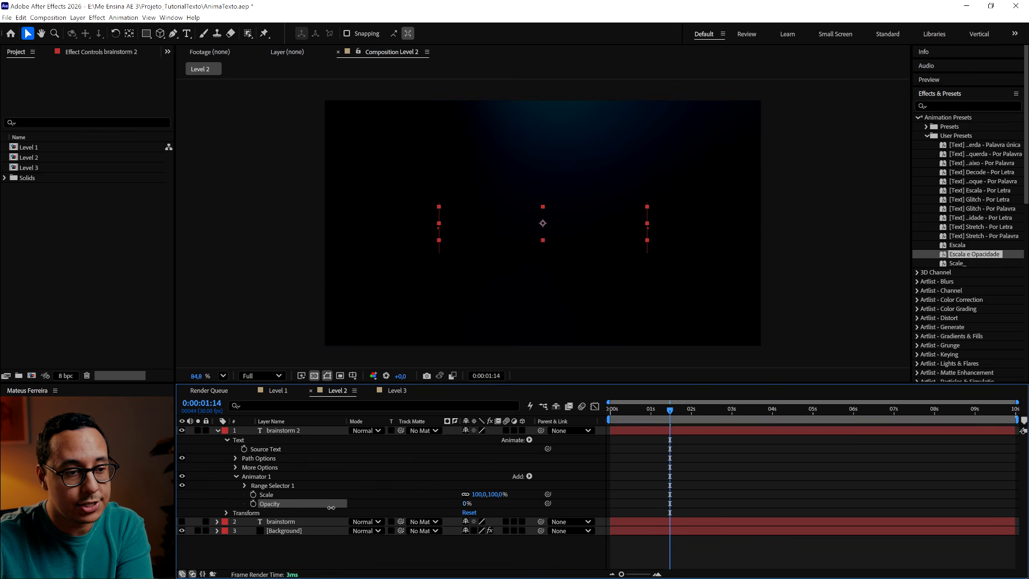
click(498, 494)
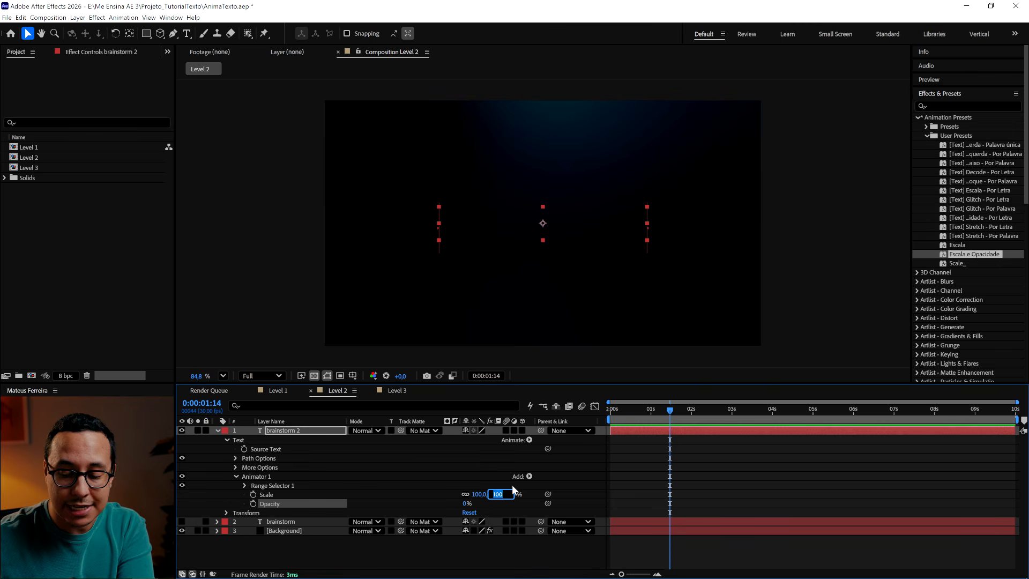
text(150)
key(Return)
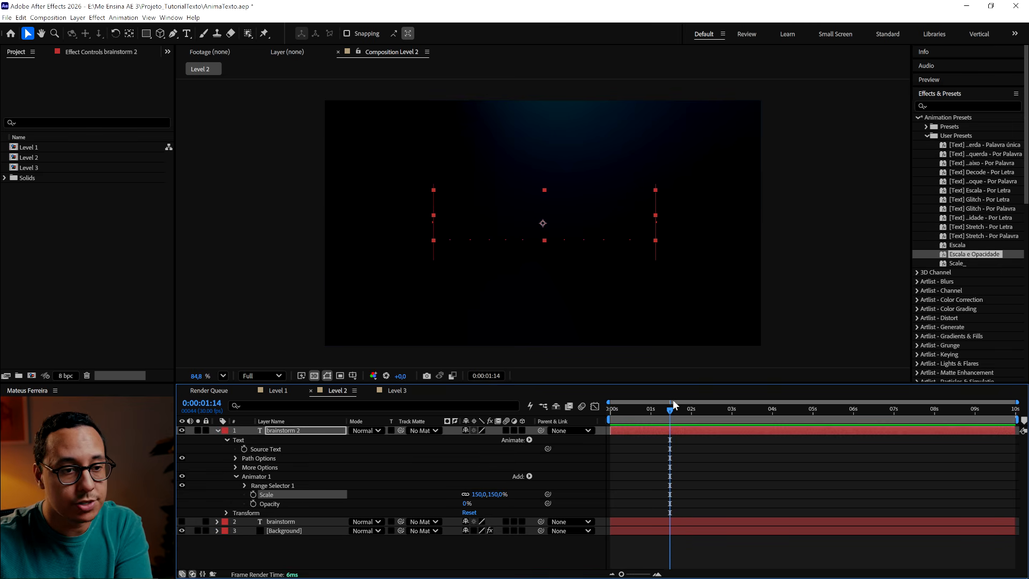
Step: Keyframe Animator 1's range selector Start from 0% at the first frame to 100% at 0:00:00:17, and preview the reveal
drag(673, 400, 634, 411)
click(245, 485)
click(262, 494)
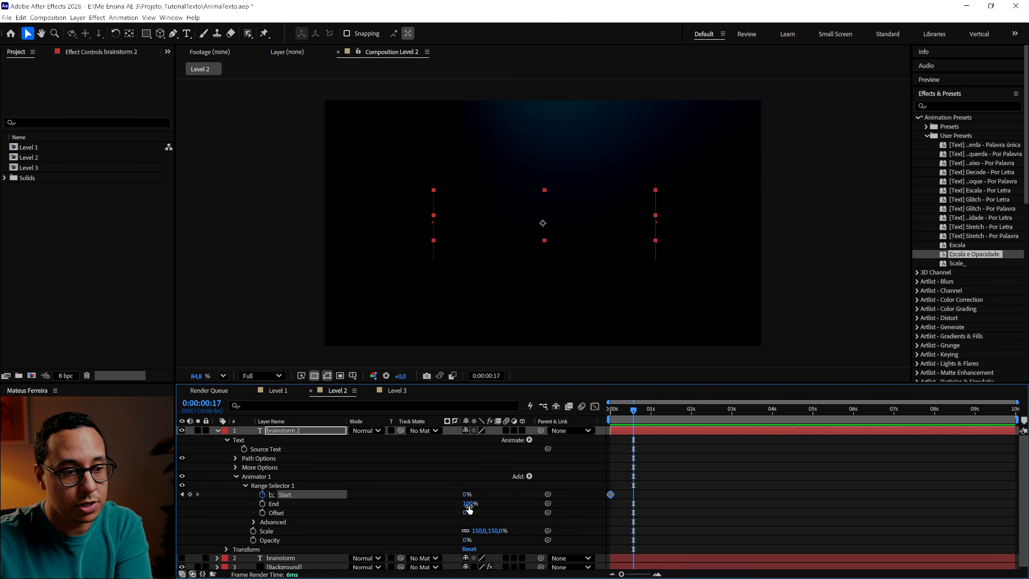
drag(465, 494, 542, 491)
drag(630, 416, 584, 413)
key(space)
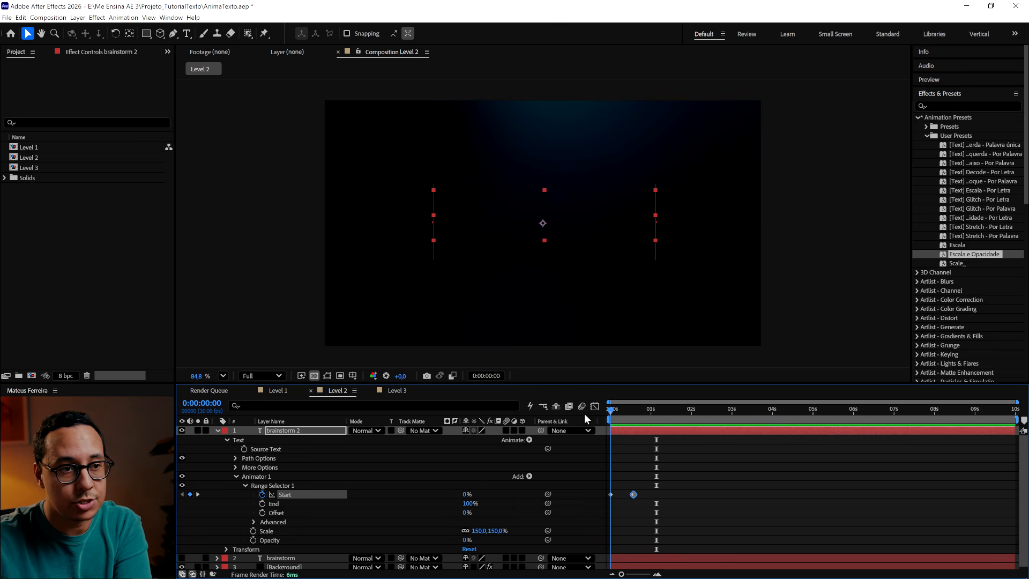
key(space)
drag(657, 413, 635, 428)
click(235, 476)
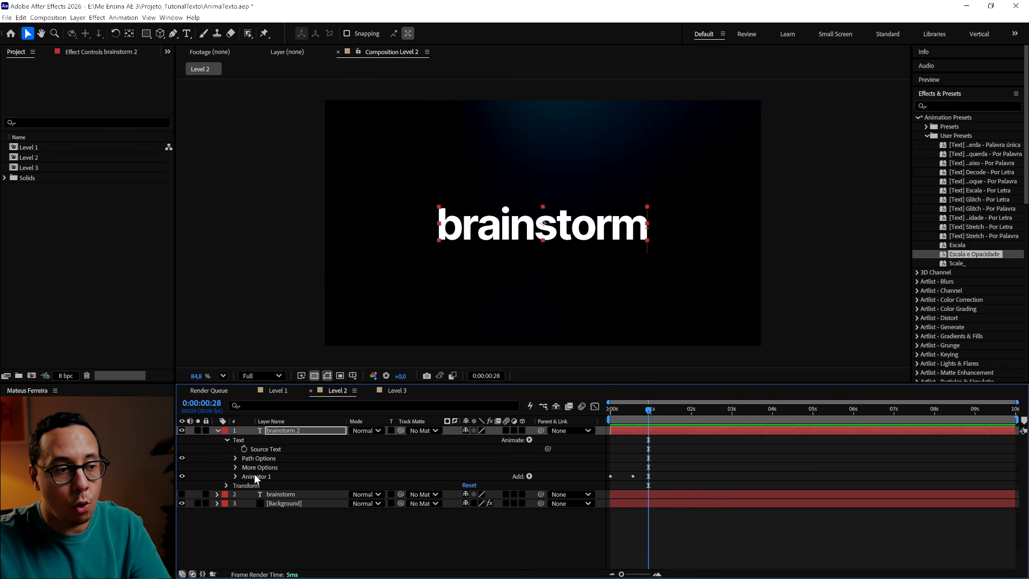
Step: Add a second text animator with Character Offset to brainstorm 2 and set the offset to 50
click(255, 476)
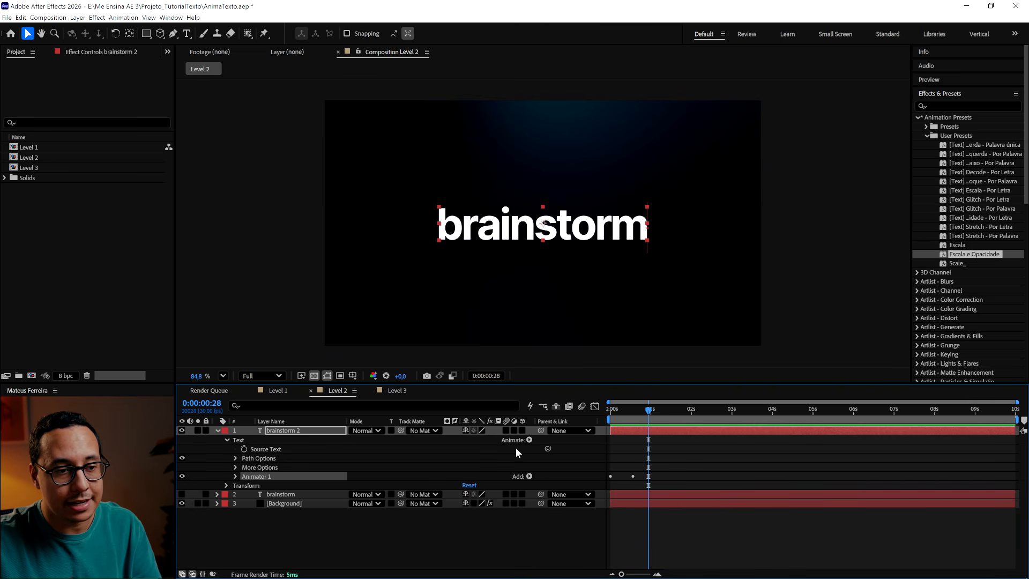
click(529, 439)
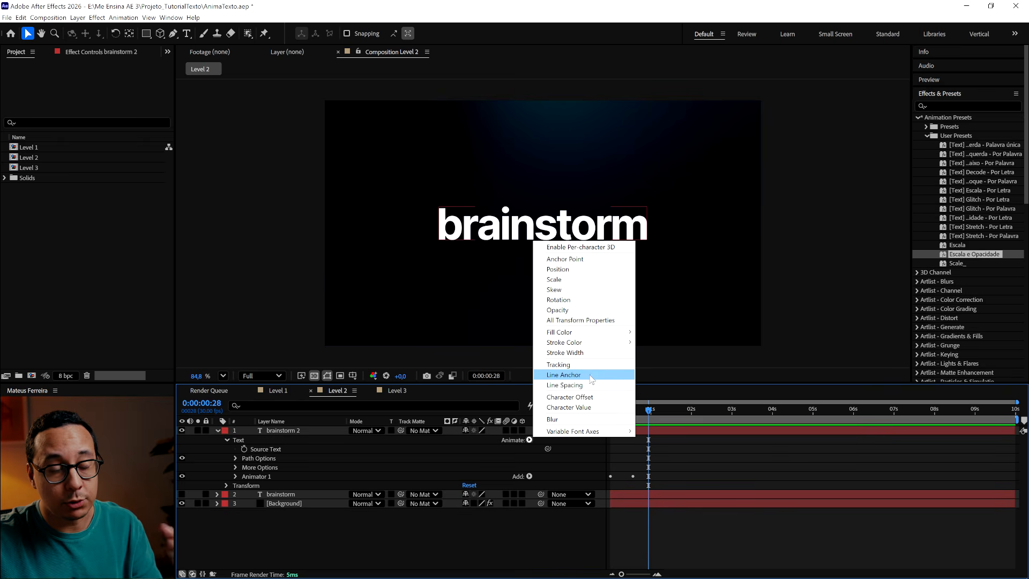
click(588, 401)
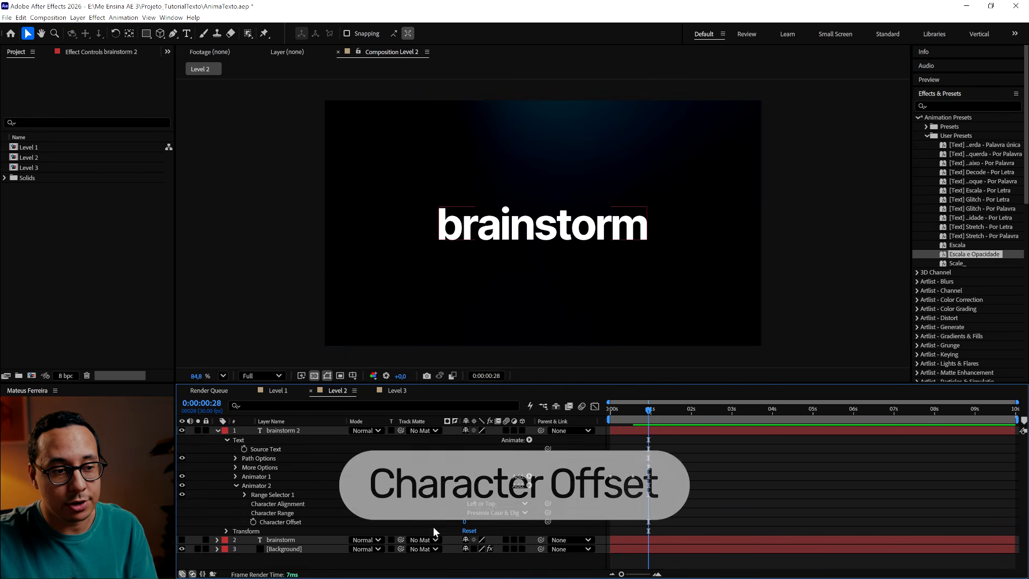
drag(463, 522, 468, 522)
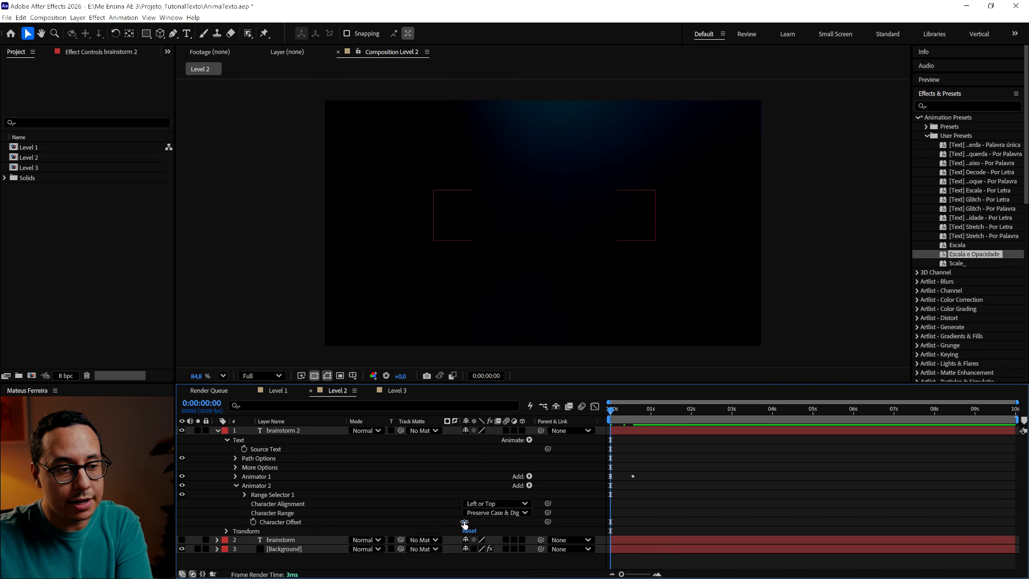
click(464, 522)
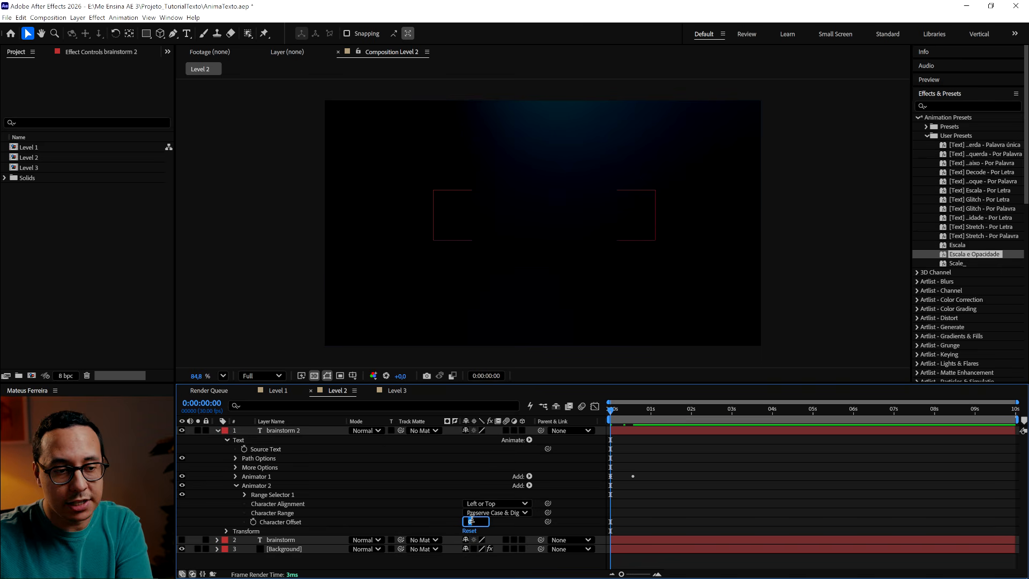
text(50)
key(Return)
Step: Keyframe Animator 2's range selector Start from 0% at the first frame to 100% in line with Animator 1's end keyframe, and play it back
drag(614, 409, 590, 410)
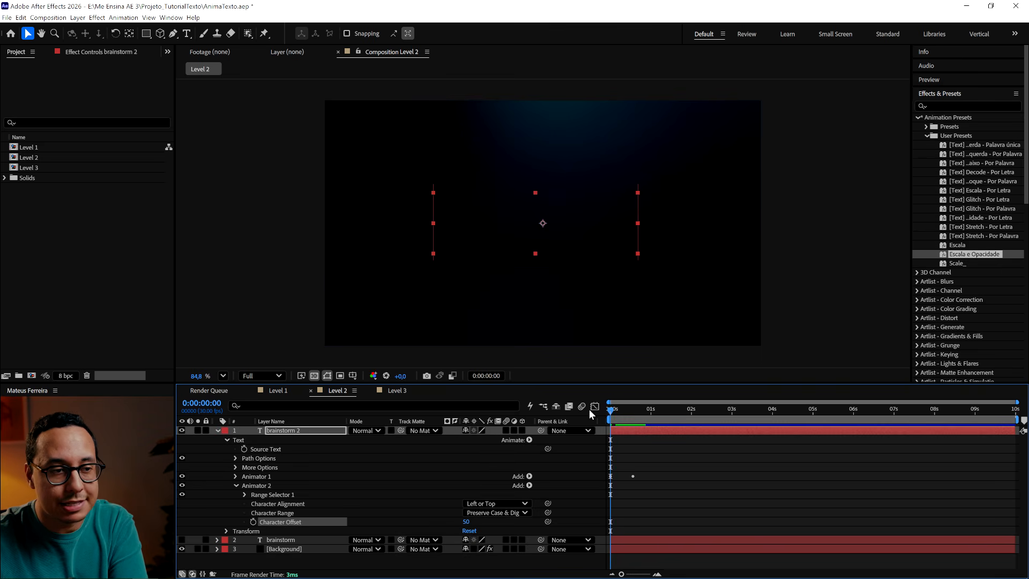
click(245, 494)
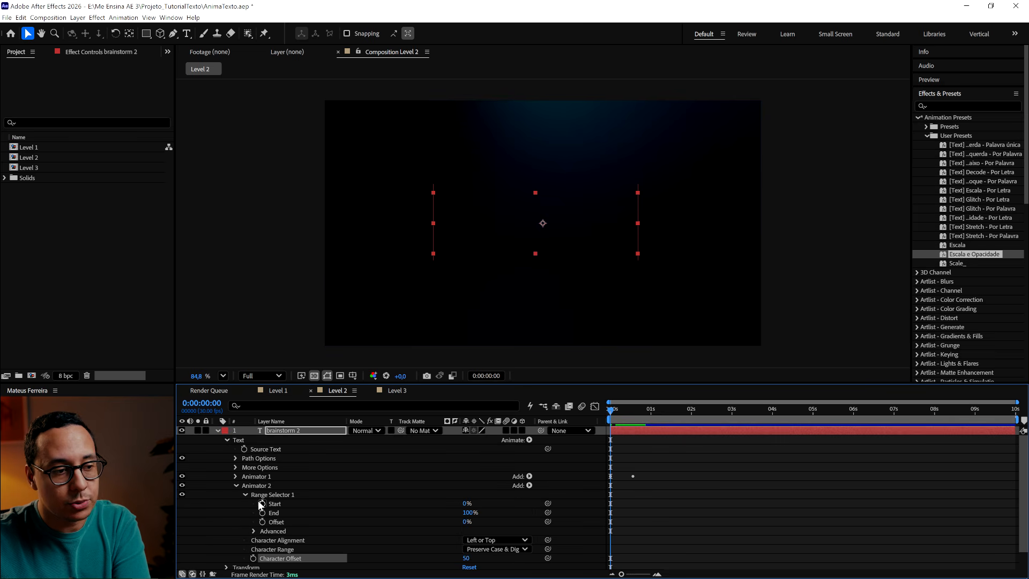
click(261, 503)
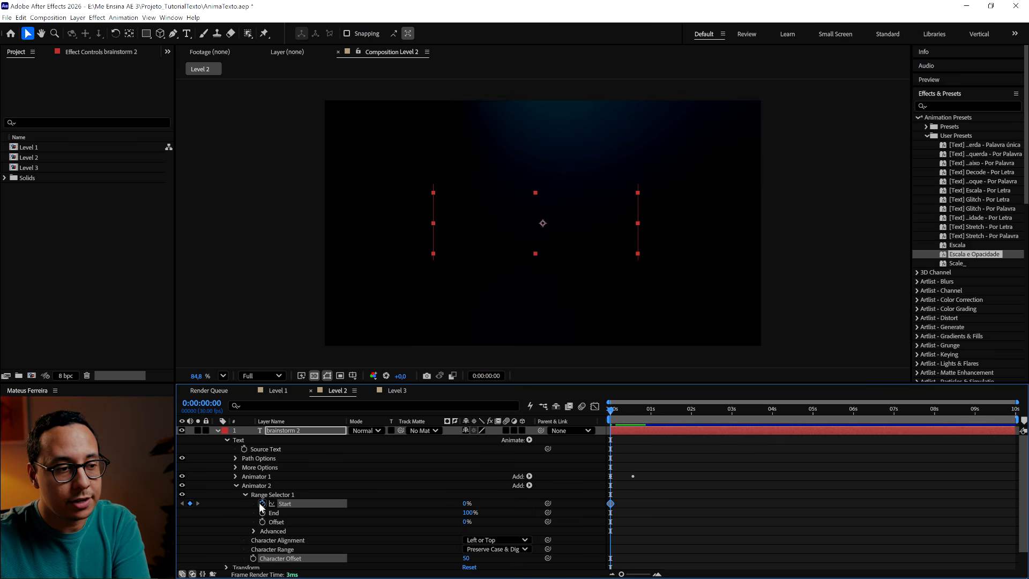
click(633, 416)
drag(467, 503, 522, 502)
key(F2)
drag(630, 411, 599, 419)
key(space)
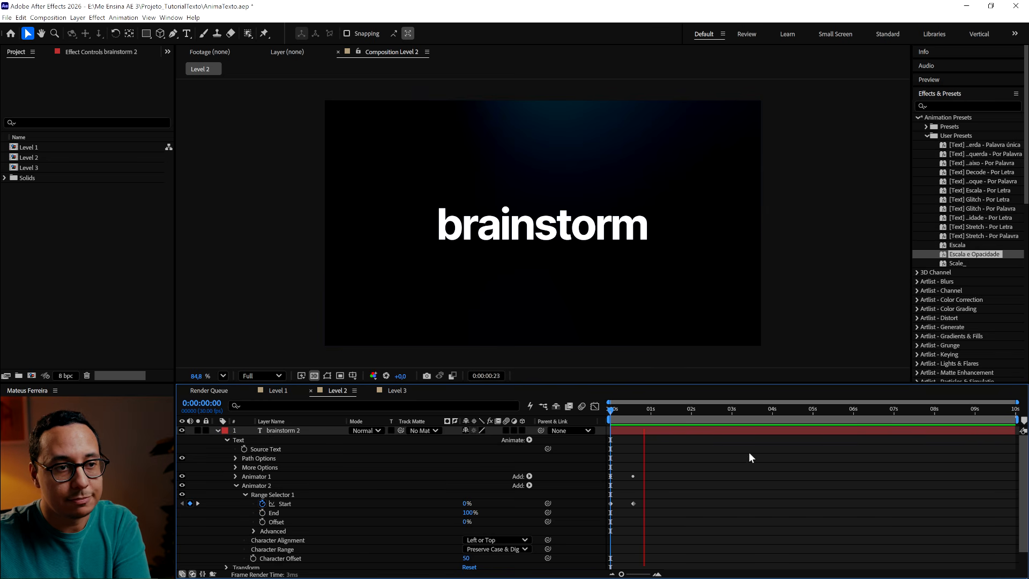
Step: Lower Animator 2's Character Offset to 13, preview the letter scramble and collapse the animator
scroll(748, 451, down, 2)
key(space)
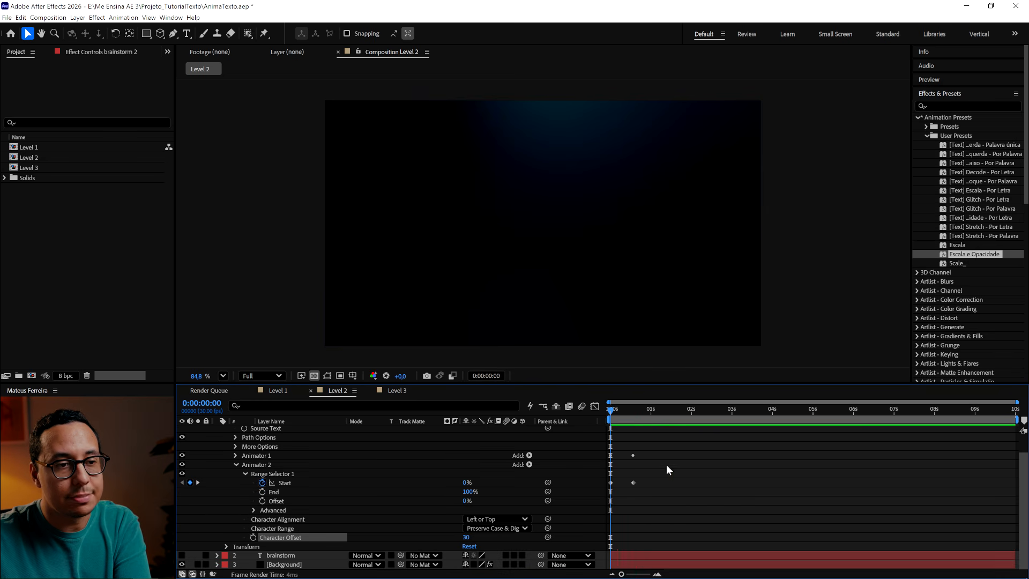
key(space)
drag(469, 537, 459, 538)
drag(641, 411, 606, 413)
key(space)
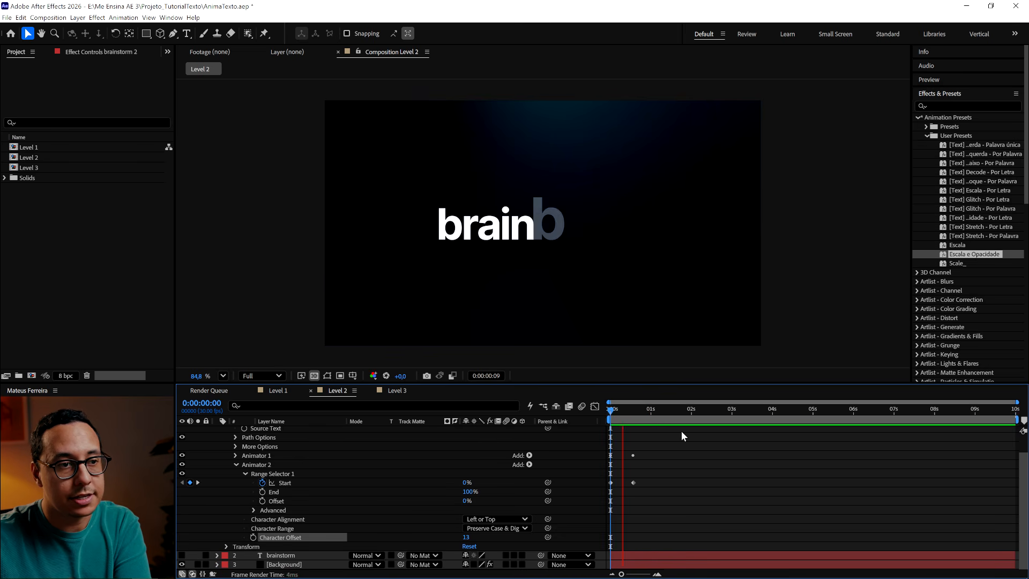
key(space)
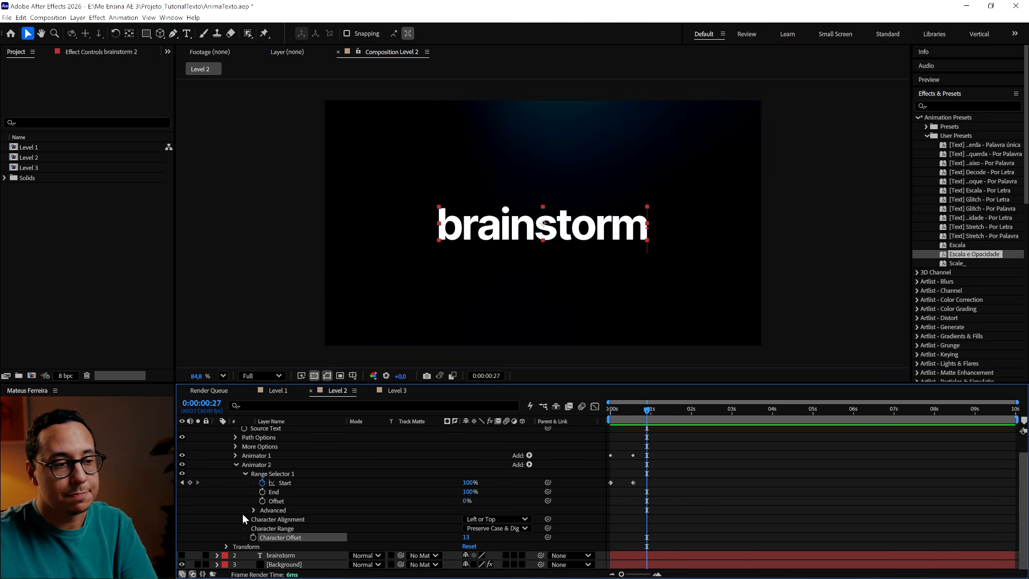
click(234, 464)
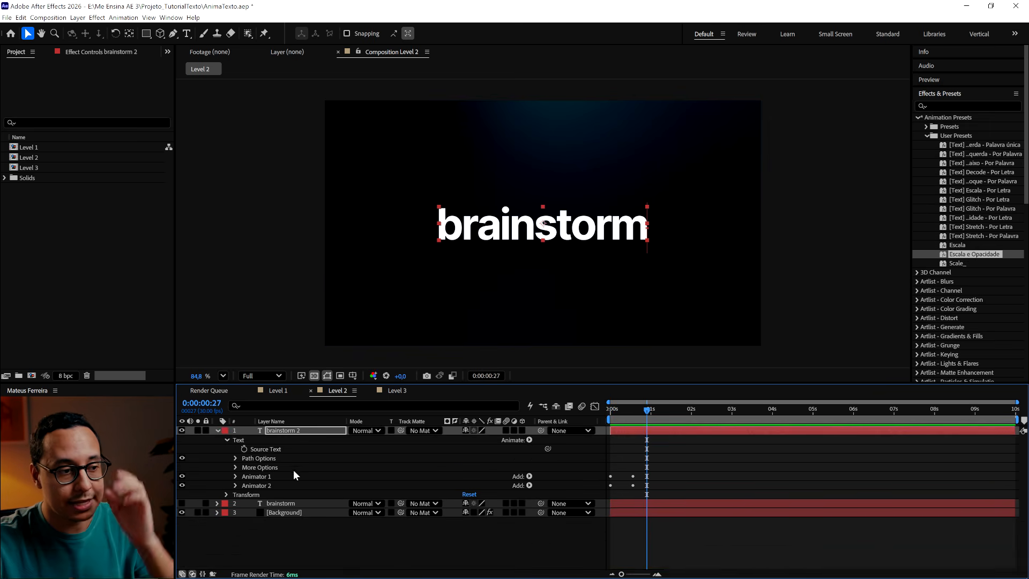
Step: Add a third text animator with the Tracking property to brainstorm 2, leaving Tracking Amount at 0
click(527, 440)
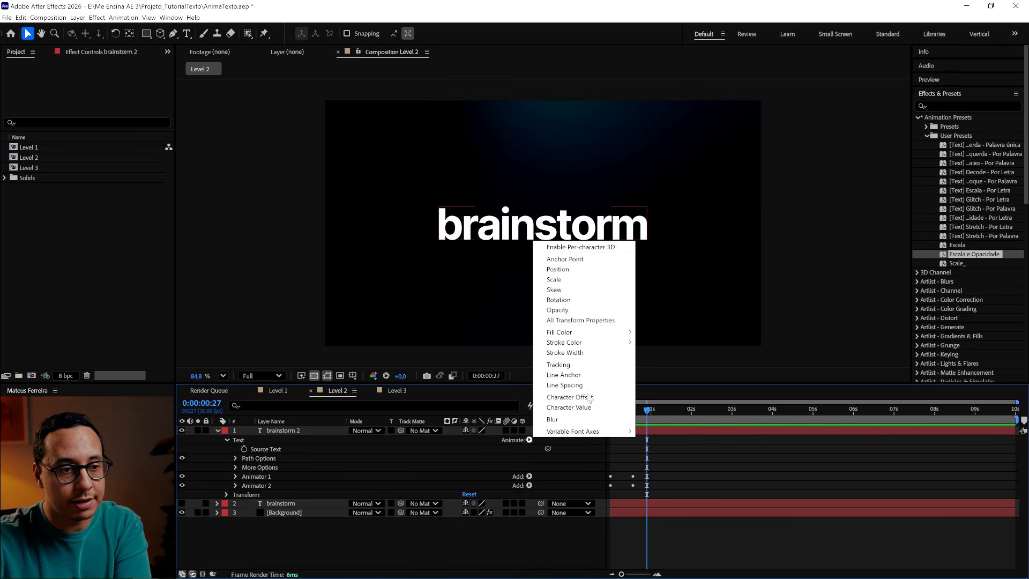
click(558, 365)
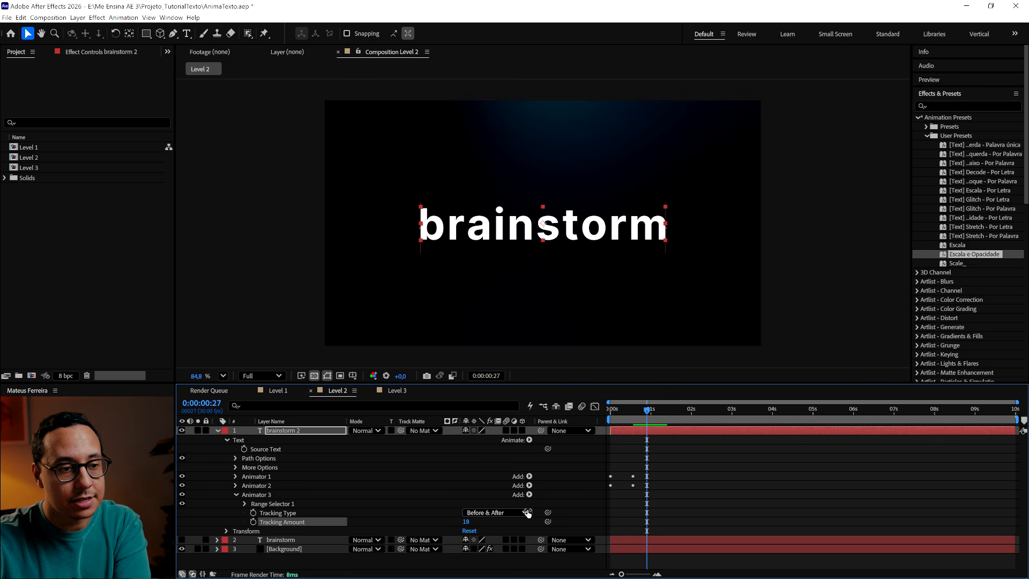
click(294, 504)
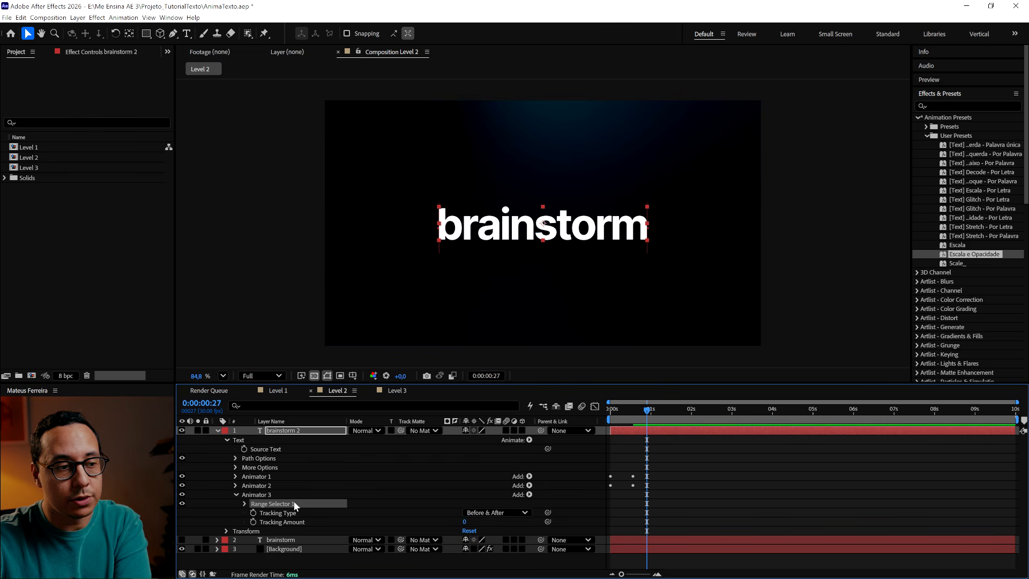
click(314, 522)
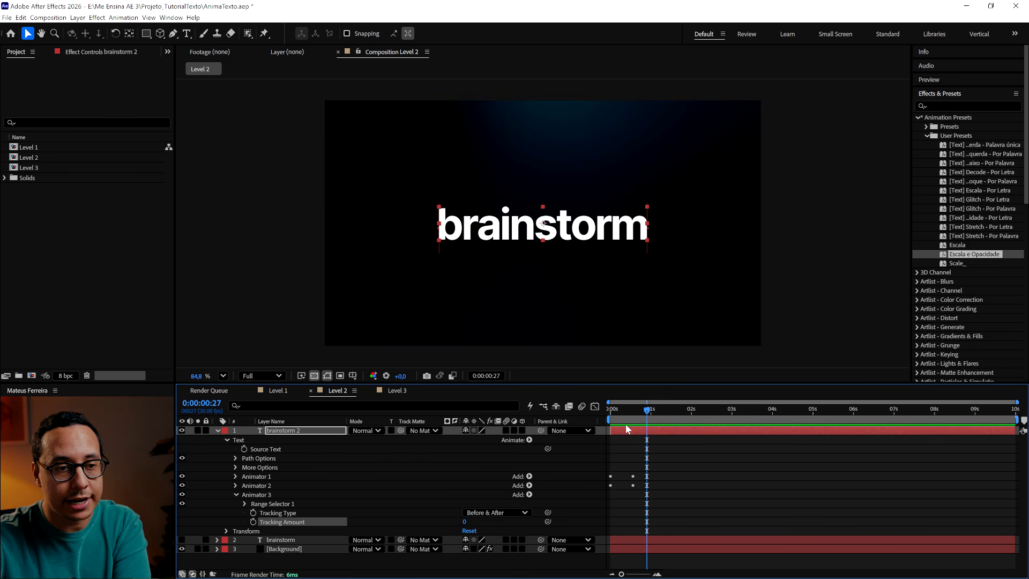
Step: Keyframe Animator 3's Tracking Amount from 38 at the first frame to 0 at about 1.5 seconds, and preview it
key(Home)
drag(464, 522, 485, 520)
click(253, 521)
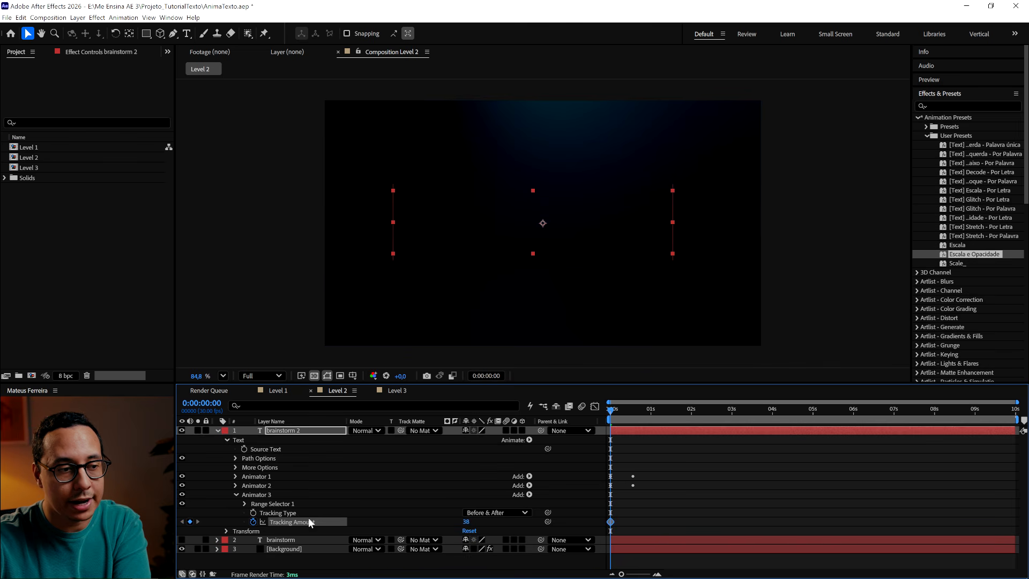
mouse_move(634, 412)
mouse_down()
mouse_move(670, 420)
mouse_move(644, 416)
mouse_up()
click(465, 522)
text(0)
key(Return)
key(space)
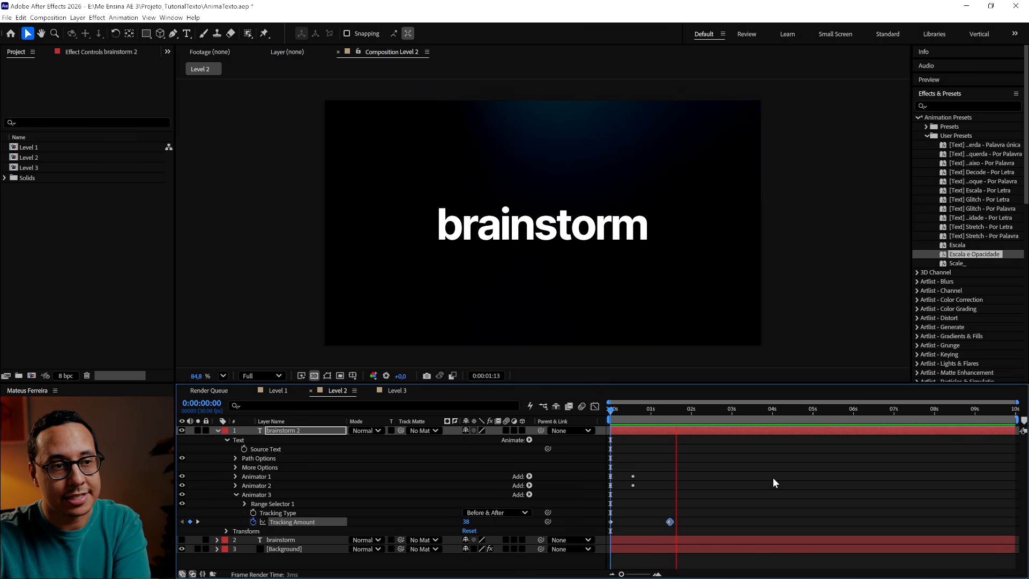
key(space)
Step: Move the ending Start keyframes to about 1 second and the Tracking keyframe to about 2 seconds, applying Easy Ease to all keyframes
key(u)
drag(655, 439, 690, 476)
drag(711, 440, 608, 481)
key(F9)
click(676, 531)
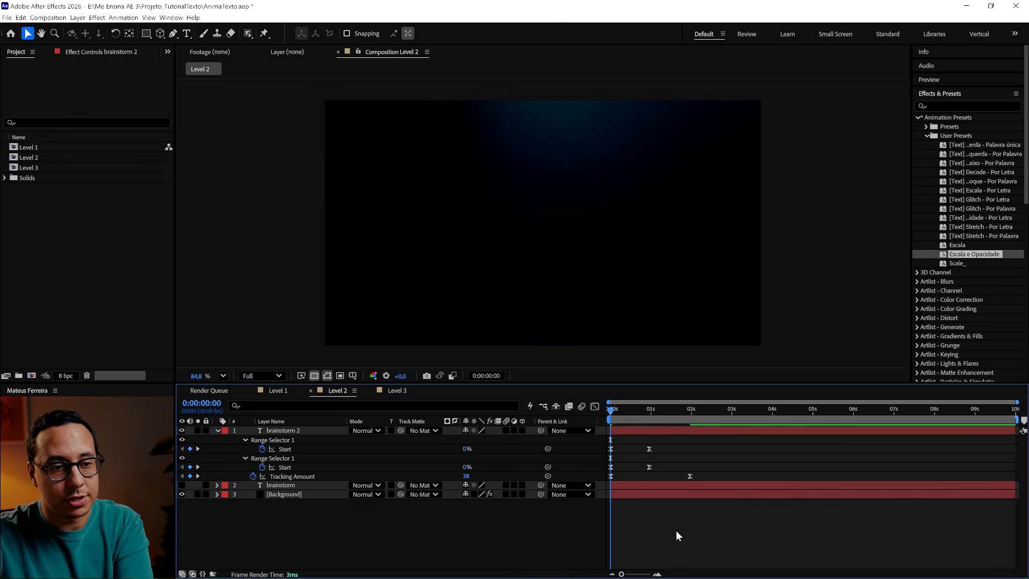
Step: Preview the eased reveal from the start and reduce the first Tracking Amount keyframe to 13
key(space)
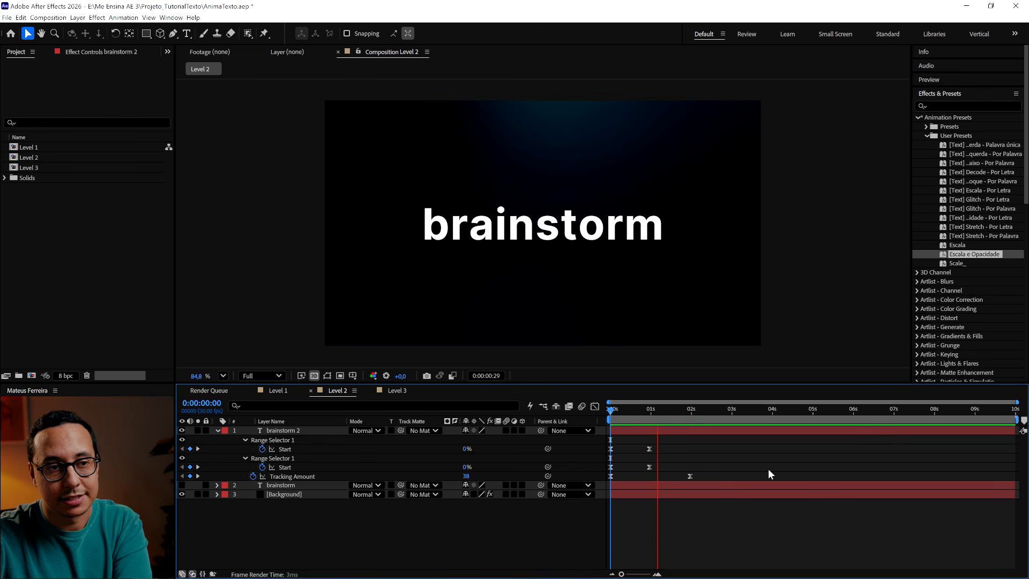
key(space)
key(space)
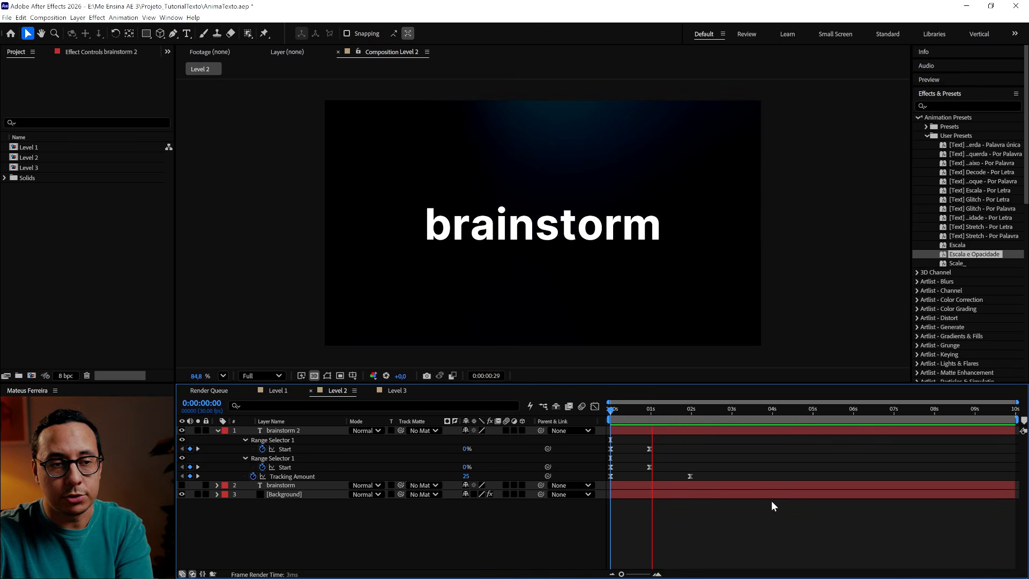
key(space)
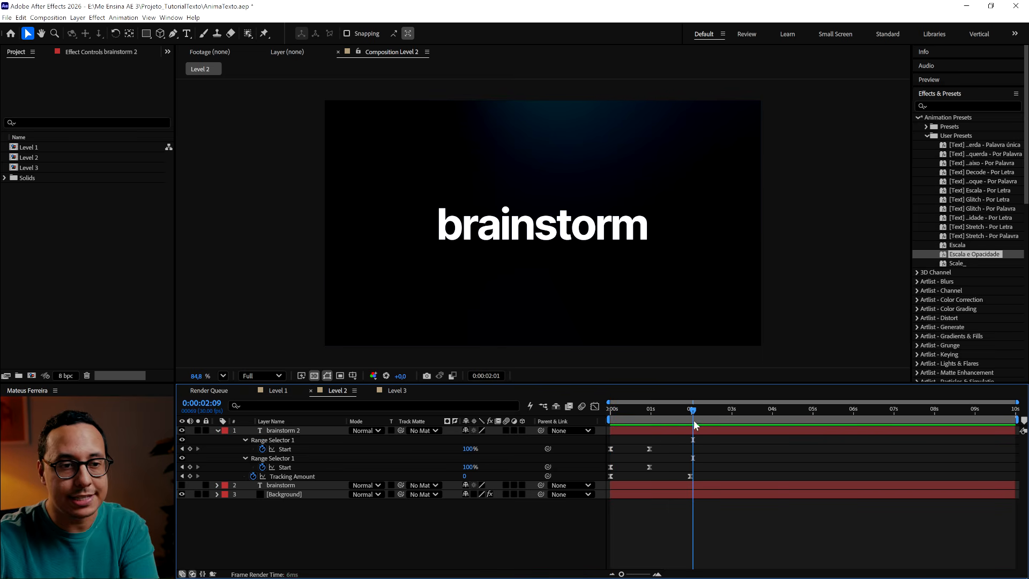
key(space)
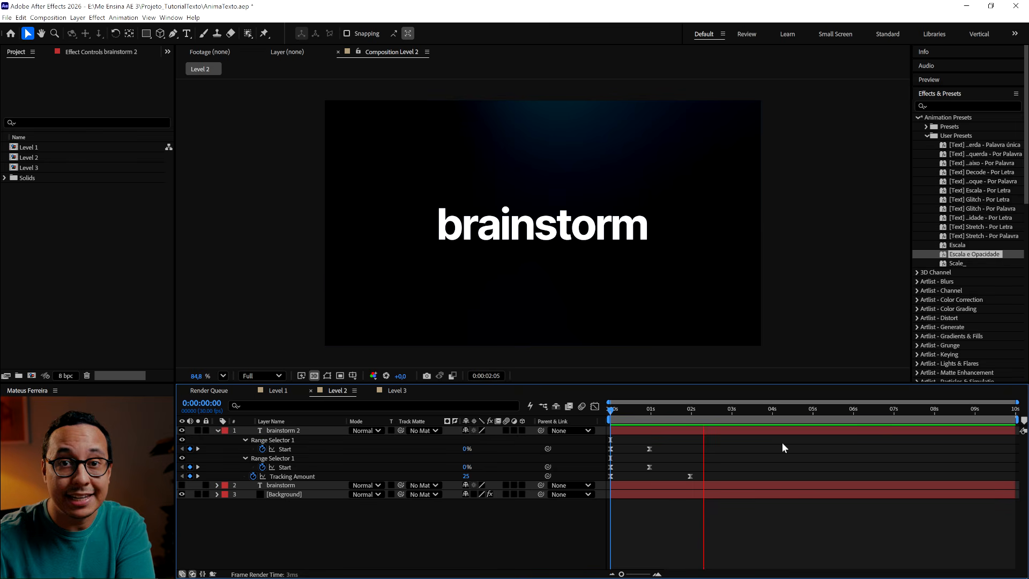
key(ctrl+z)
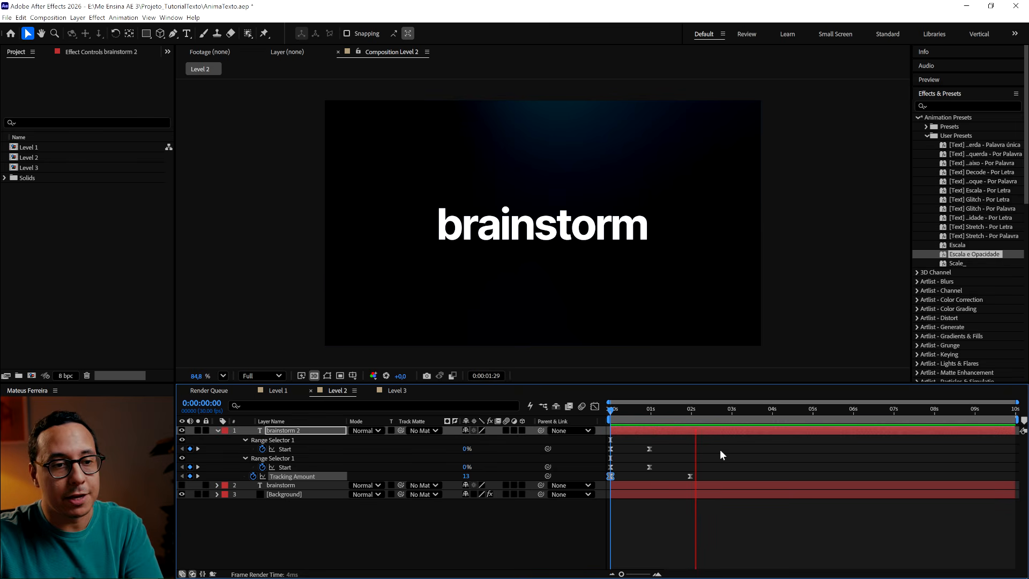
Step: Copy all Start and Tracking Amount keyframes of brainstorm 2 and paste them at 0:00:05:00
drag(754, 442, 605, 476)
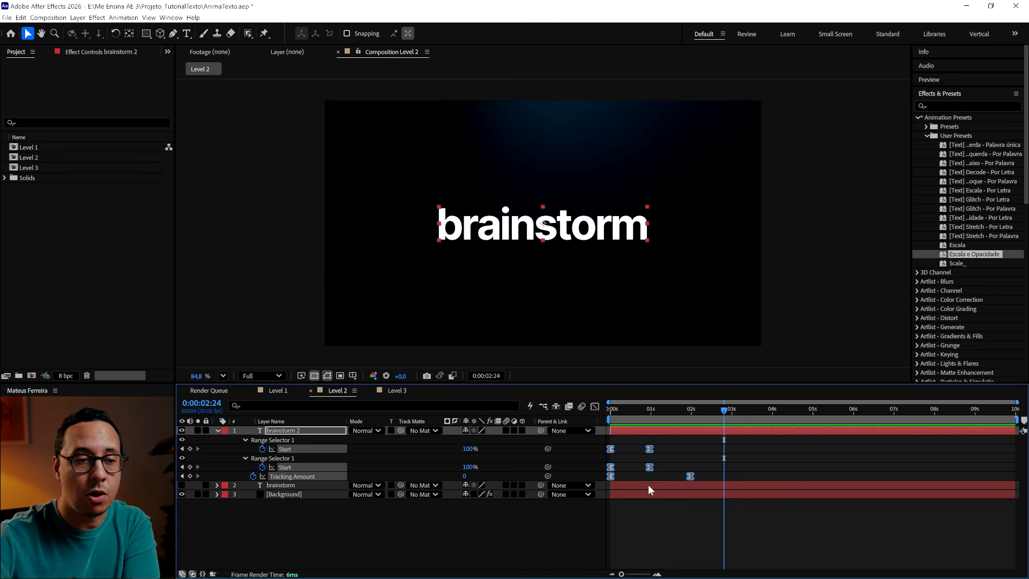
drag(722, 414, 811, 421)
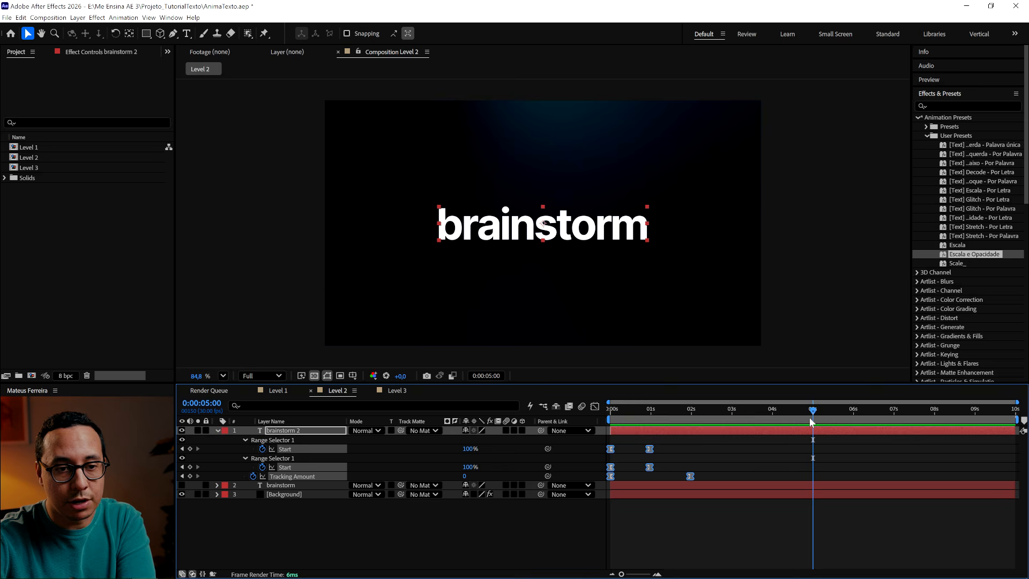
key(ctrl+v)
Step: Apply Time-Reverse Keyframes to the pasted keyframes to make an exit animation, and clear the keyframe selection
right_click(820, 448)
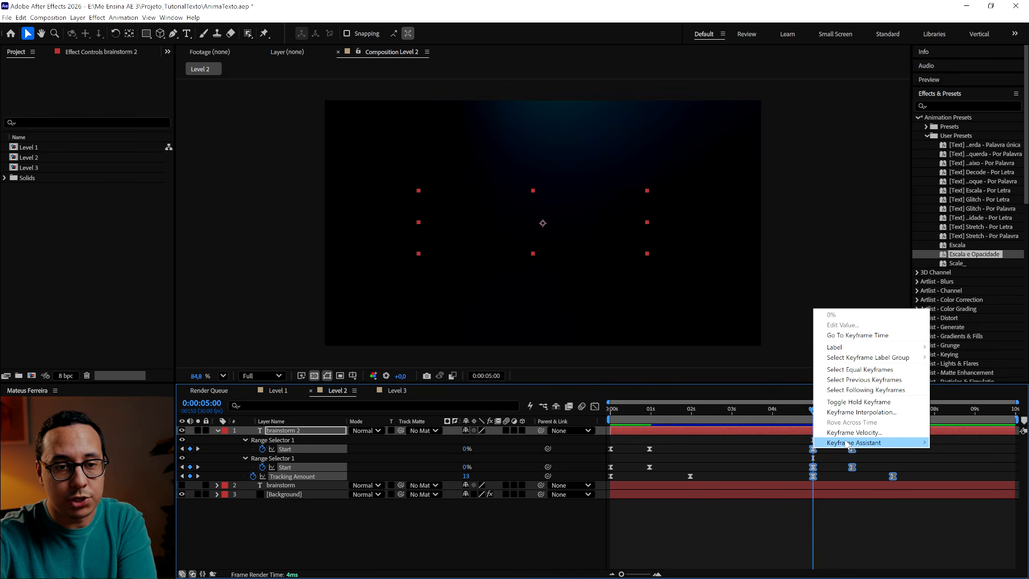
mouse_move(846, 444)
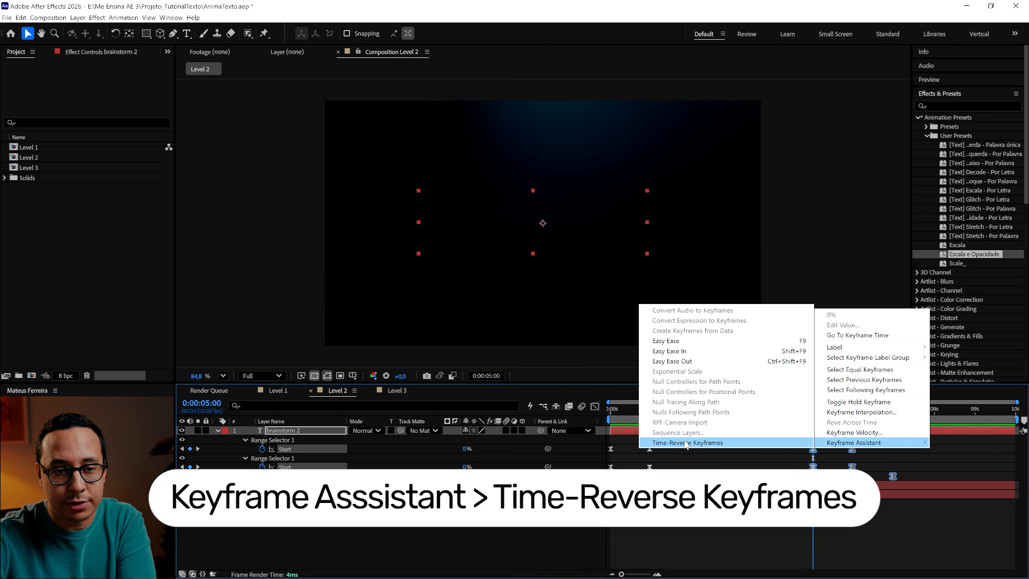
click(686, 442)
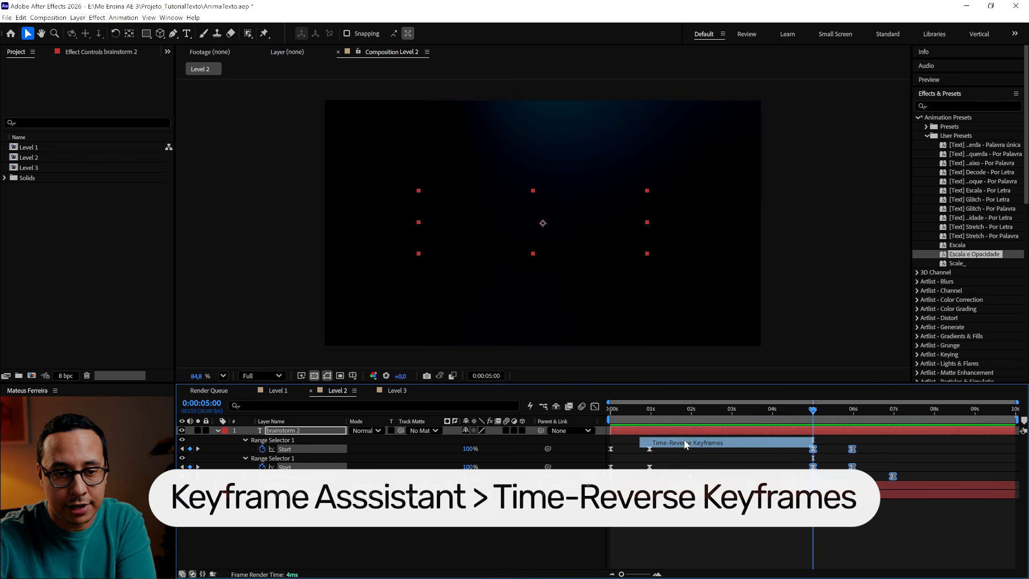
click(793, 446)
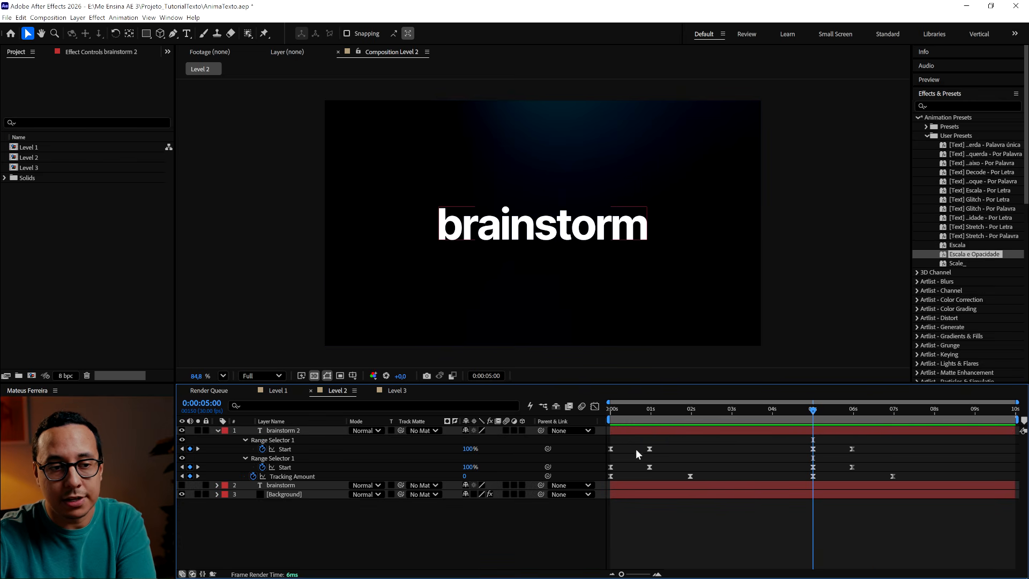
drag(669, 443, 606, 474)
click(670, 448)
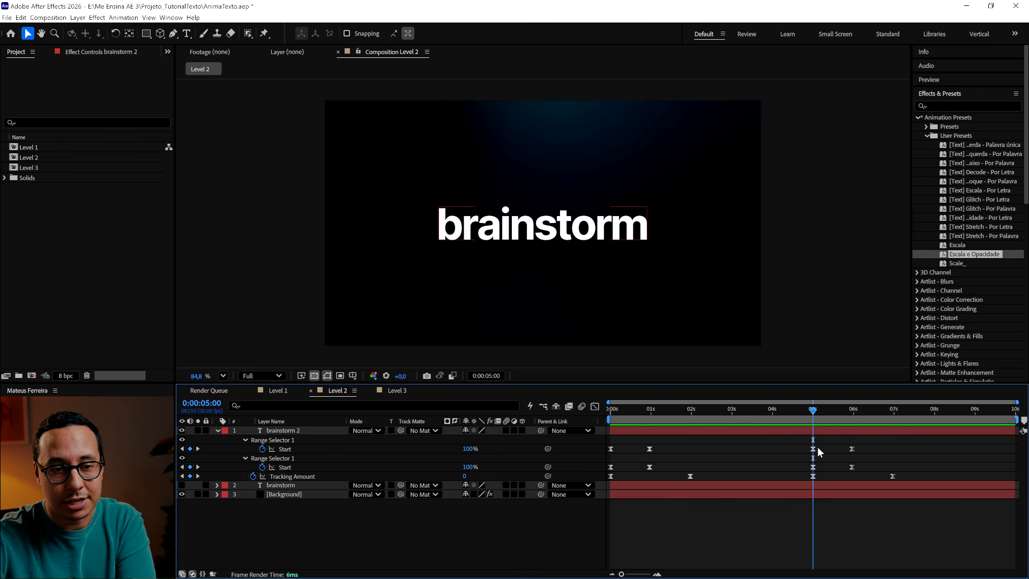
Step: Move the exit Start keyframes of brainstorm 2 later so they end with the last Tracking Amount keyframe, and clear the selection
drag(817, 450, 893, 467)
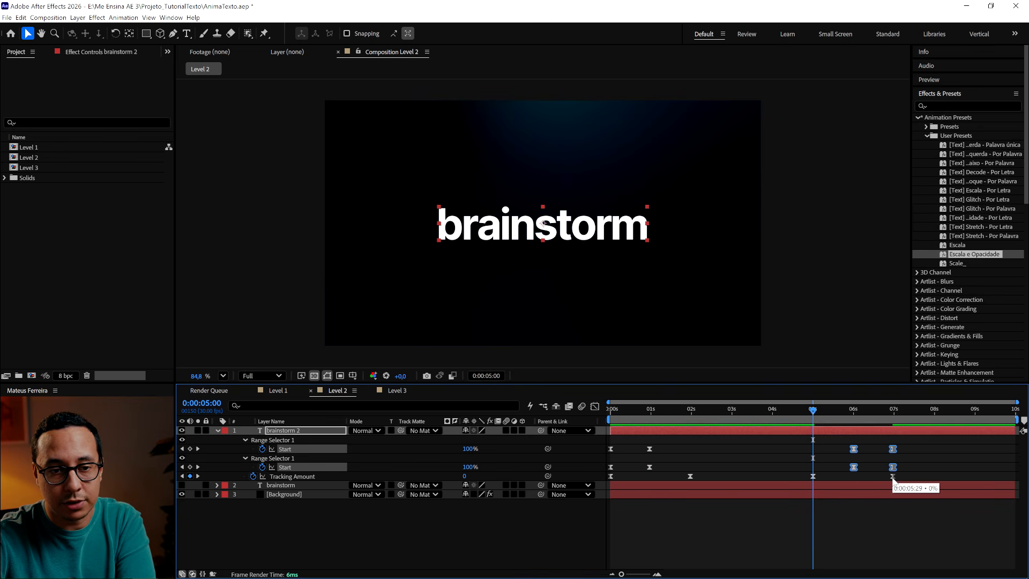
click(866, 510)
click(740, 409)
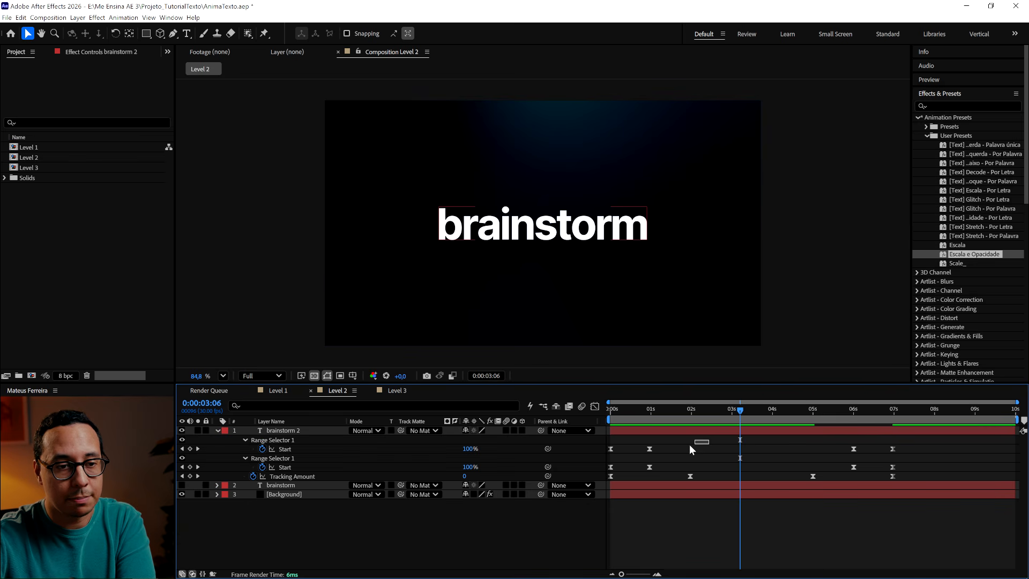
drag(709, 439, 601, 492)
drag(790, 439, 920, 481)
click(883, 531)
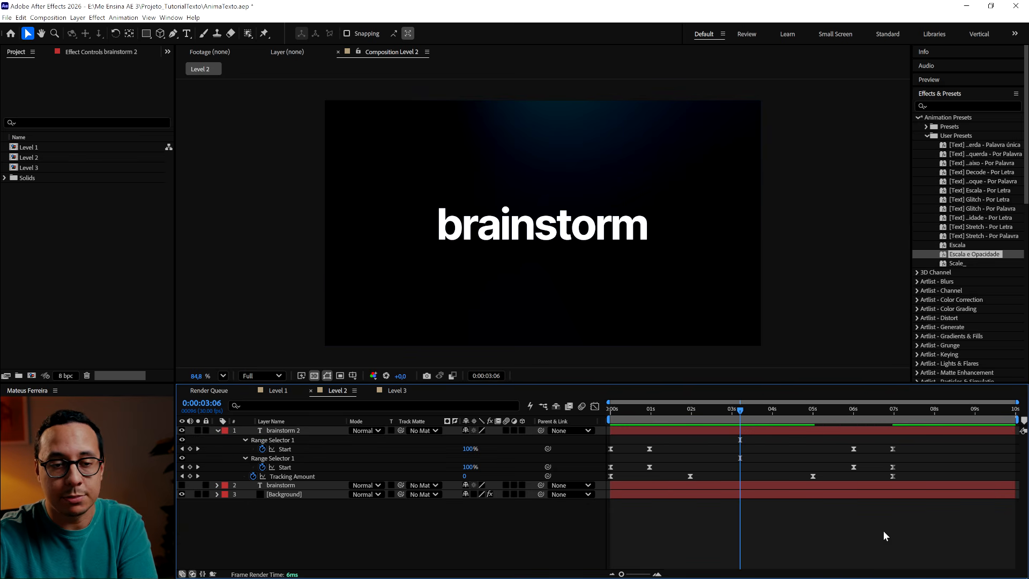
Step: Preview the reveal and exit from the beginning, and save the project with the playhead at 0:00:06:00
key(Home)
key(space)
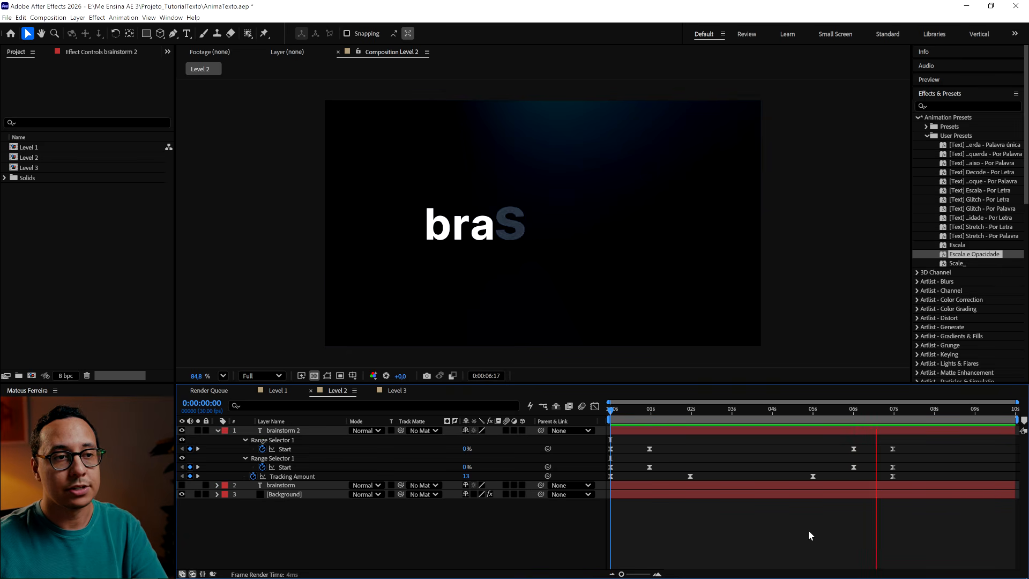
mouse_move(853, 423)
mouse_down()
mouse_move(885, 414)
mouse_move(853, 410)
mouse_up()
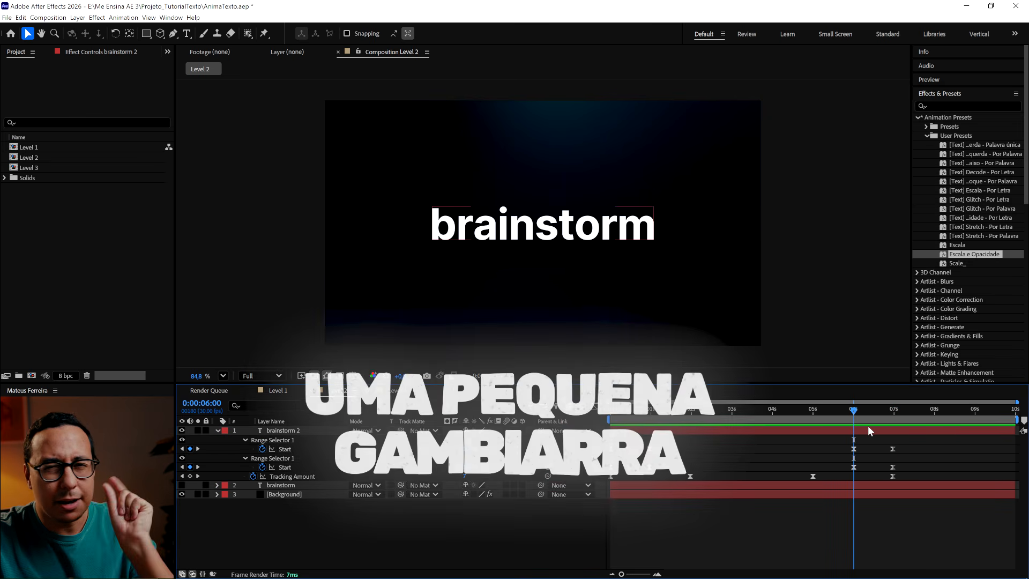
key(ctrl+s)
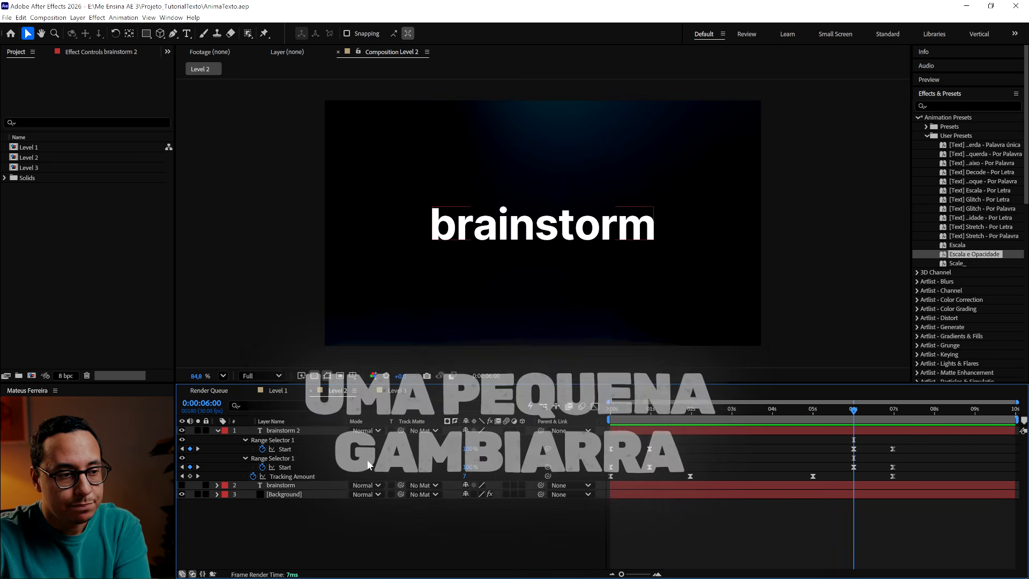
Step: Expand both Range Selectors of brainstorm 2 and add Start and End keyframes to each at 0:00:05:29
click(246, 439)
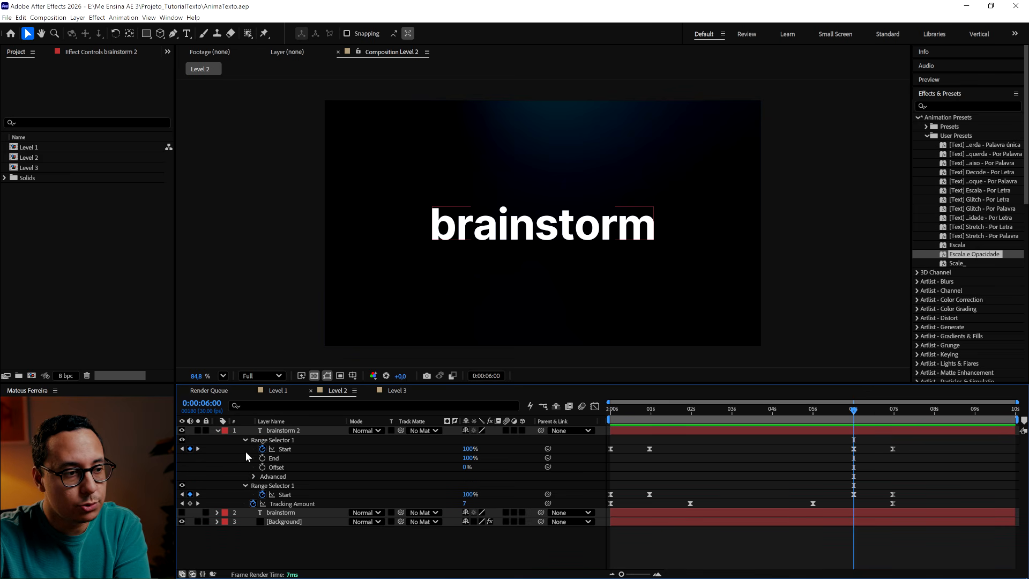
click(245, 485)
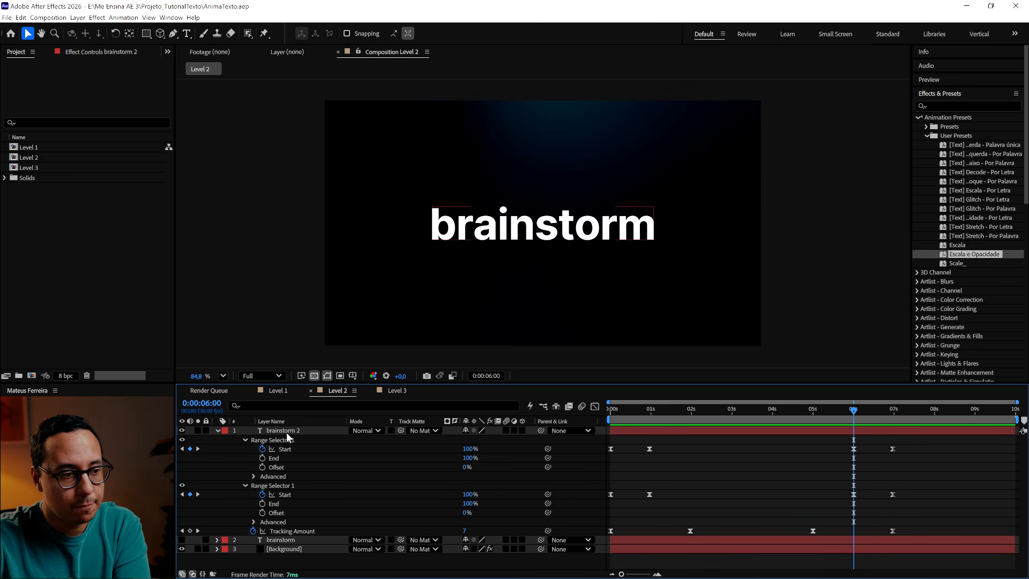
click(852, 407)
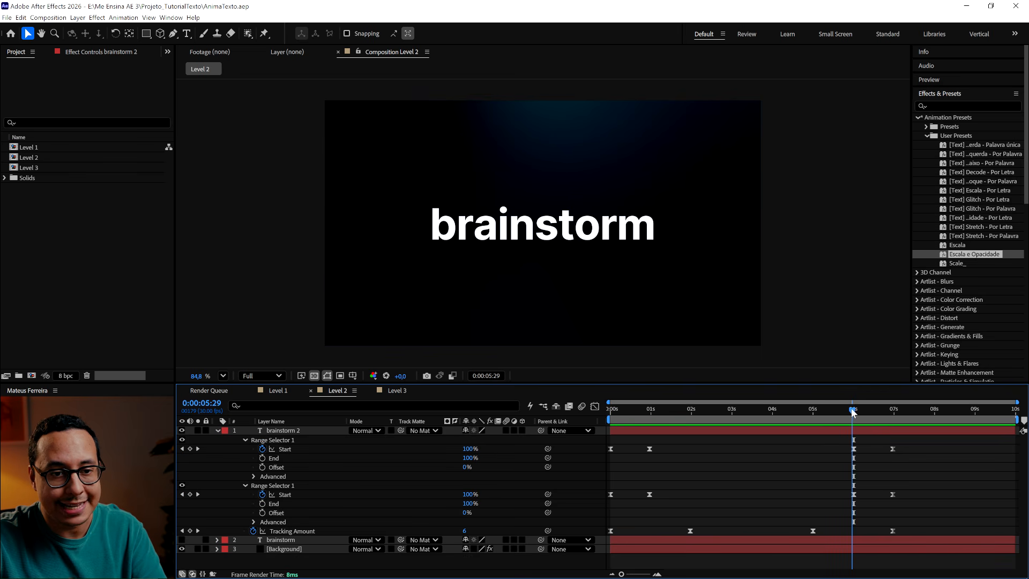
click(190, 449)
click(262, 458)
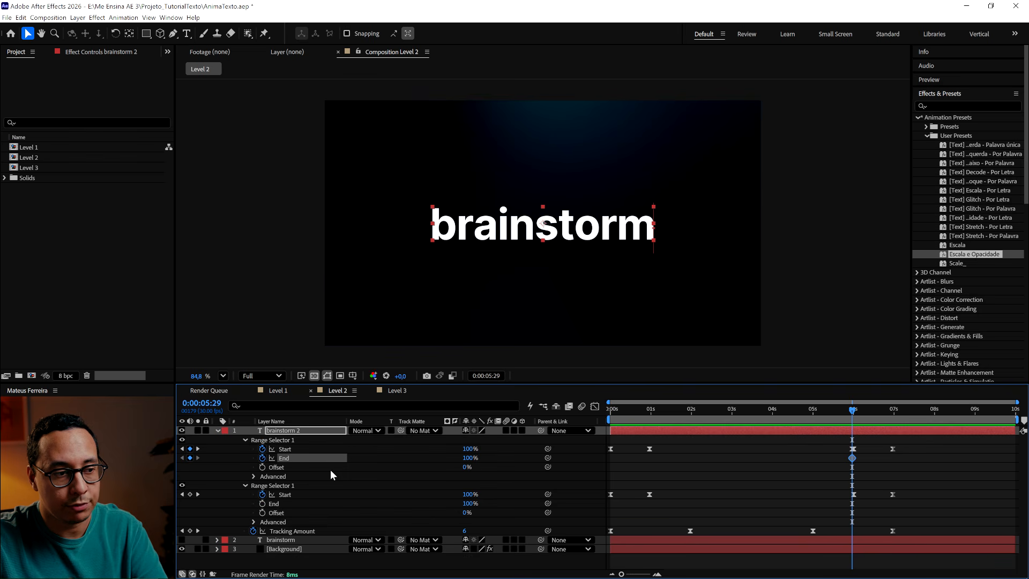
click(190, 494)
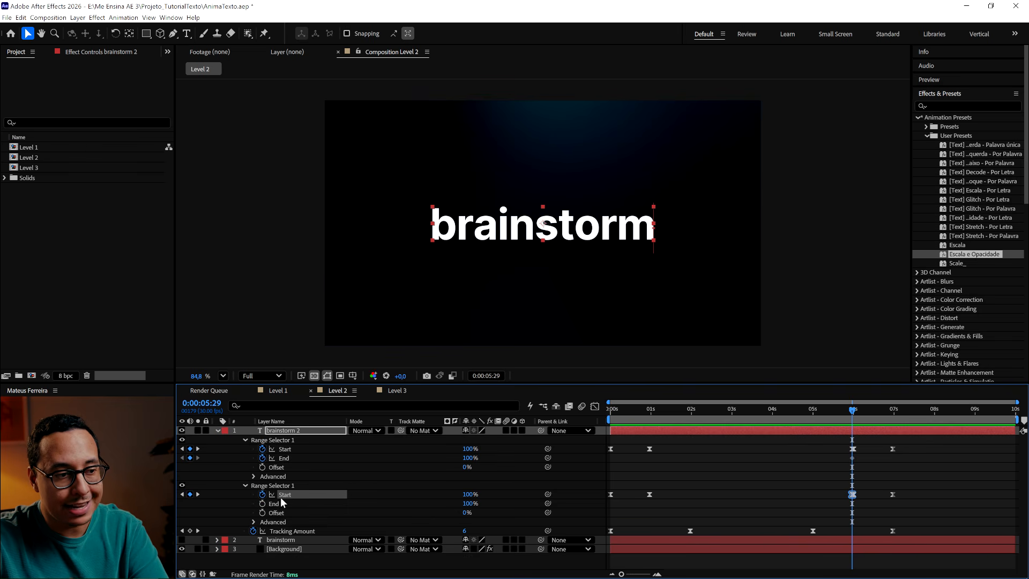
key(F2)
click(262, 503)
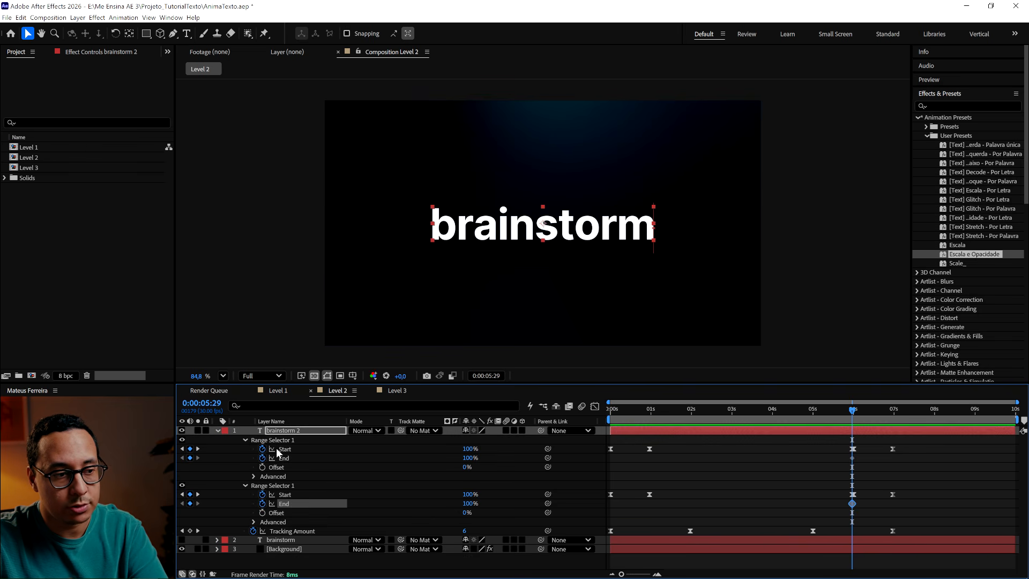
Step: Set Start and End to 0% in both Range Selectors at 0:00:06:00
key(Page_Down)
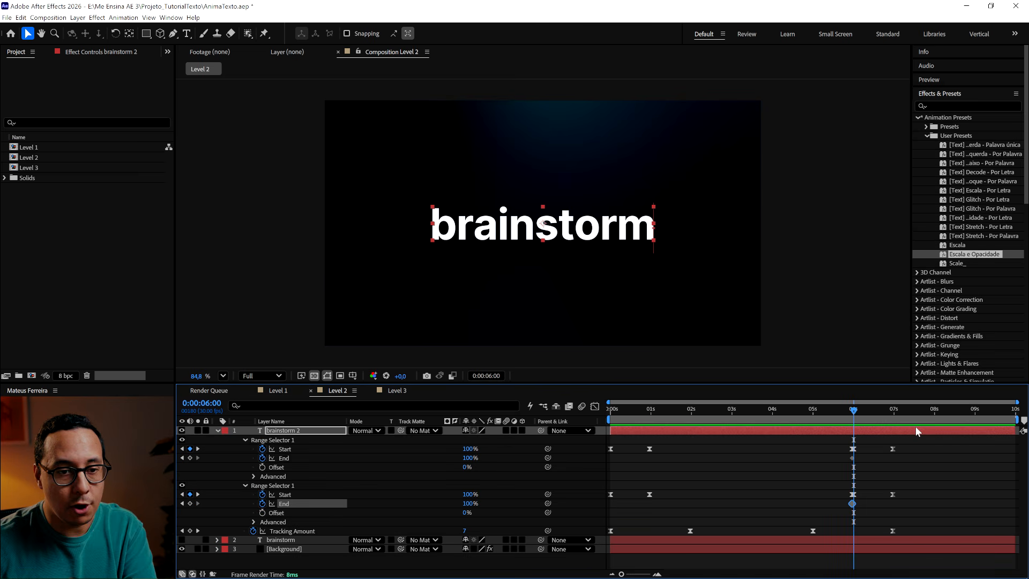
drag(469, 449, 358, 465)
drag(461, 498, 405, 509)
drag(470, 503, 356, 502)
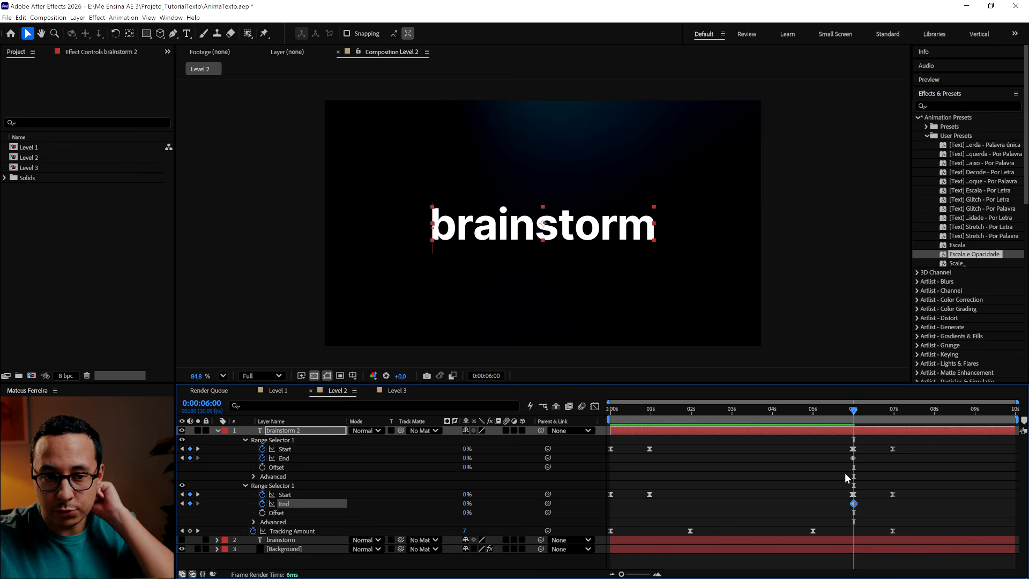
Step: Raise the End value in both Range Selectors at 0:00:06:29 so the letters exit starting from the first one
click(853, 413)
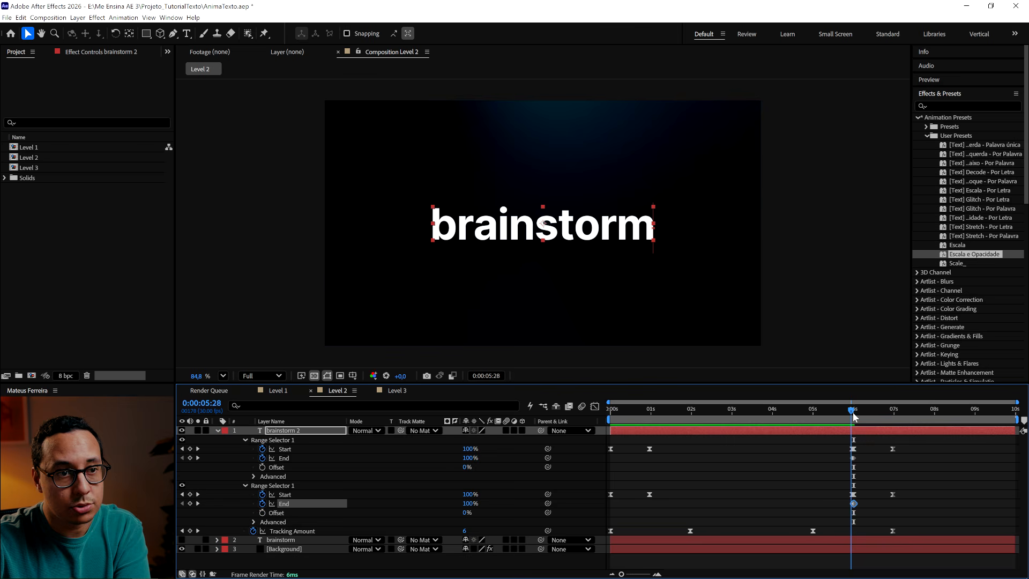
drag(853, 416, 893, 418)
click(926, 472)
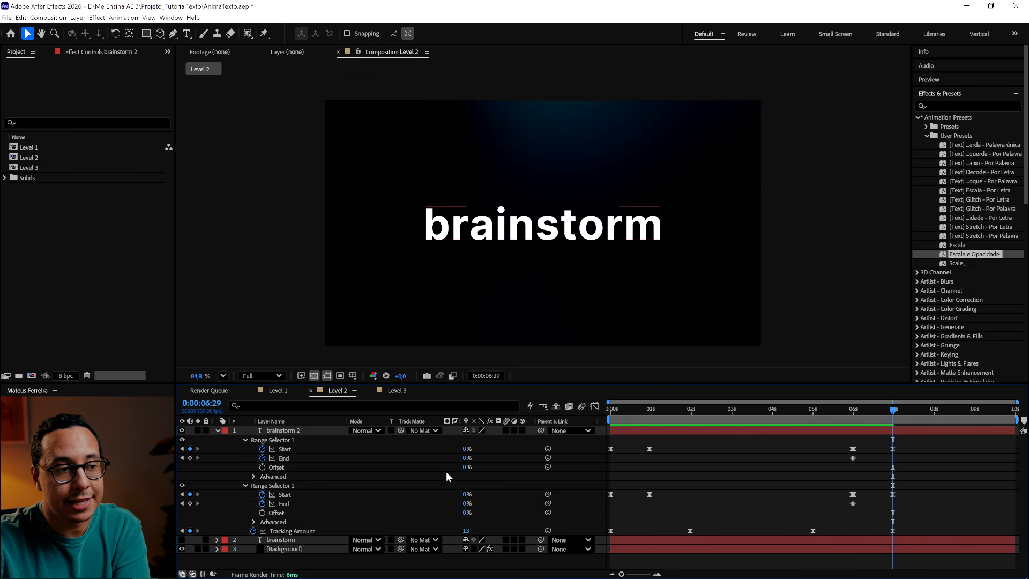
drag(465, 460, 545, 502)
Step: Apply Easy Ease to the exit Start and End keyframes of both Range Selectors, and clear the selection
drag(930, 512, 822, 447)
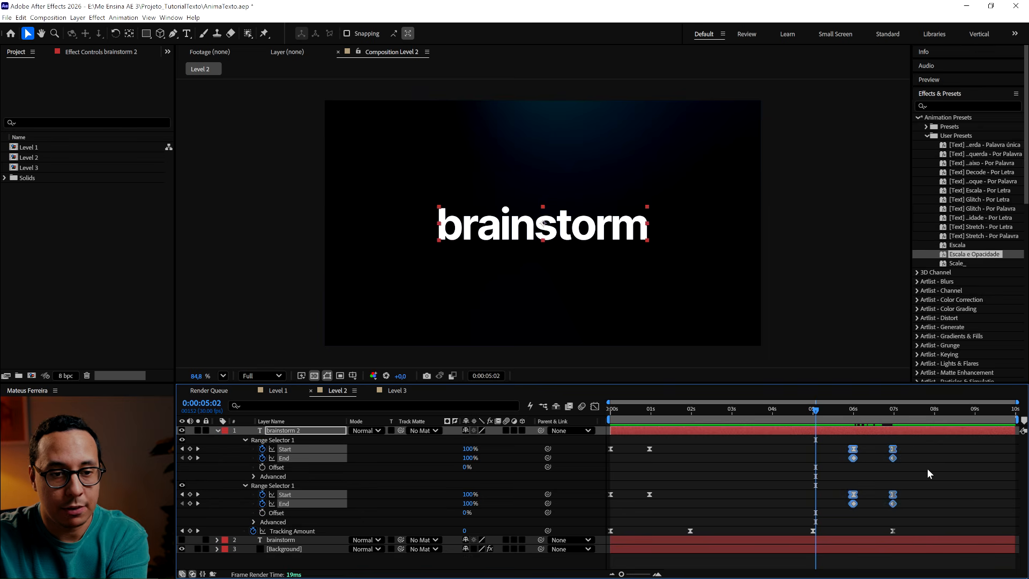
key(F9)
click(944, 469)
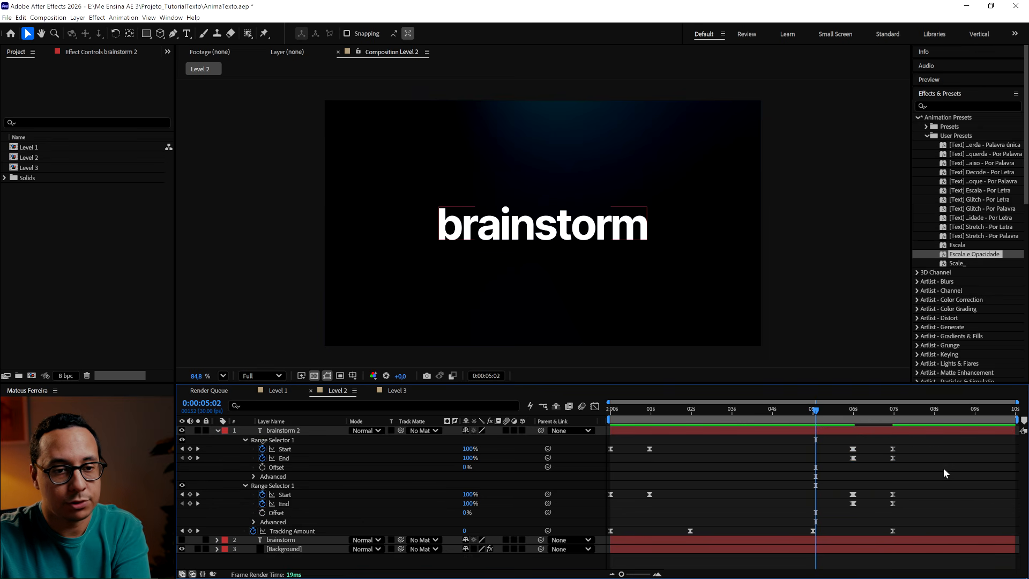
Step: Preview the new exit, replay it from about 0:00:04:05, and play the complete animation from the beginning
key(space)
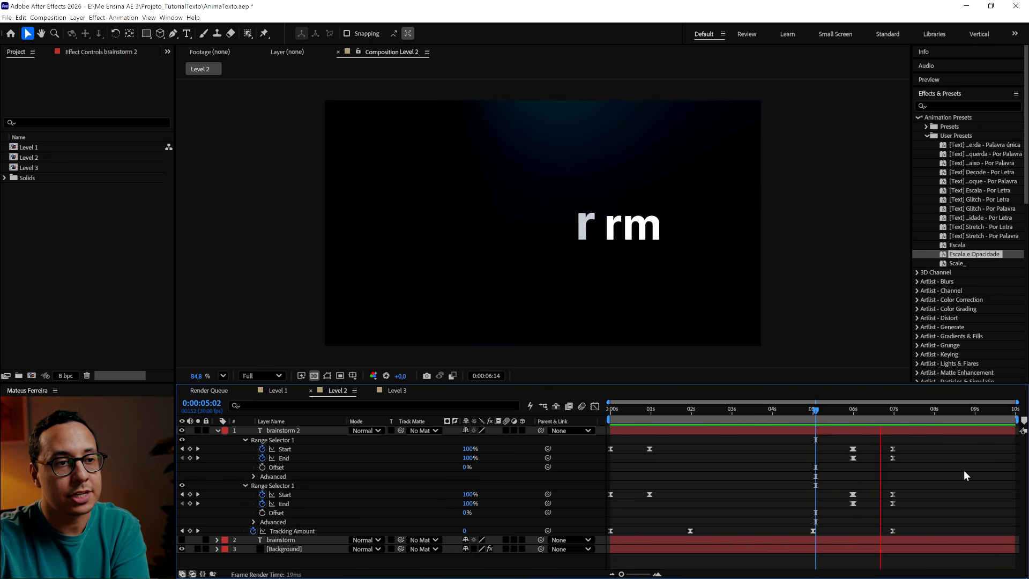
key(space)
drag(873, 412, 779, 419)
key(space)
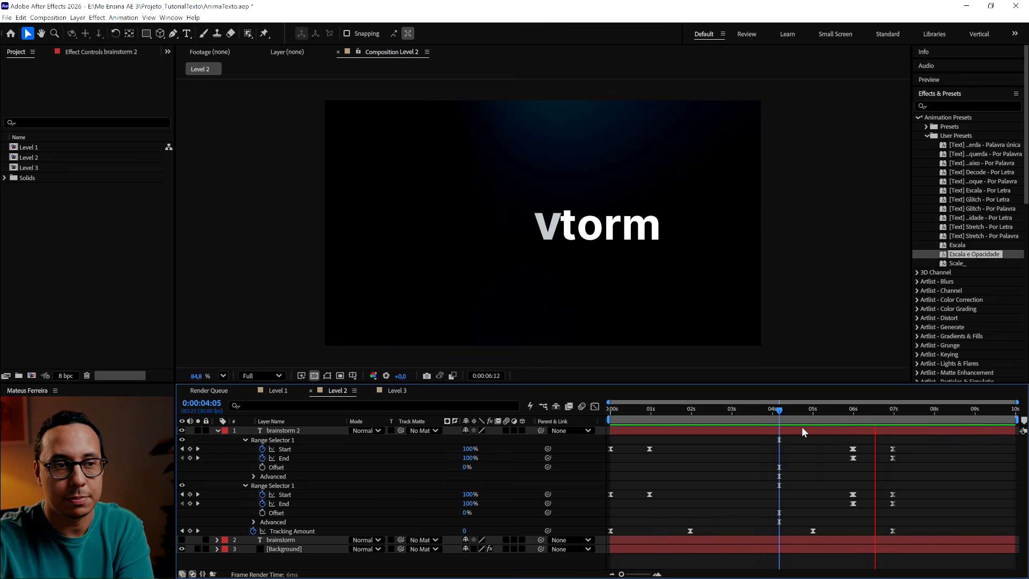
key(space)
key(Home)
key(space)
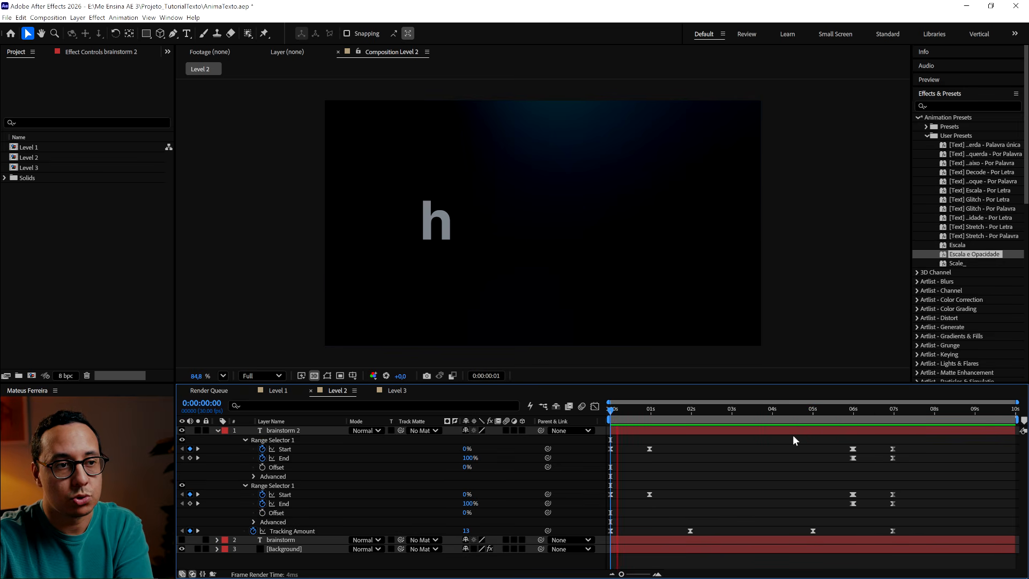
Step: Show the text properties of brainstorm 2 with Animators 1, 2 and 3 collapsed, and select all three together
click(217, 430)
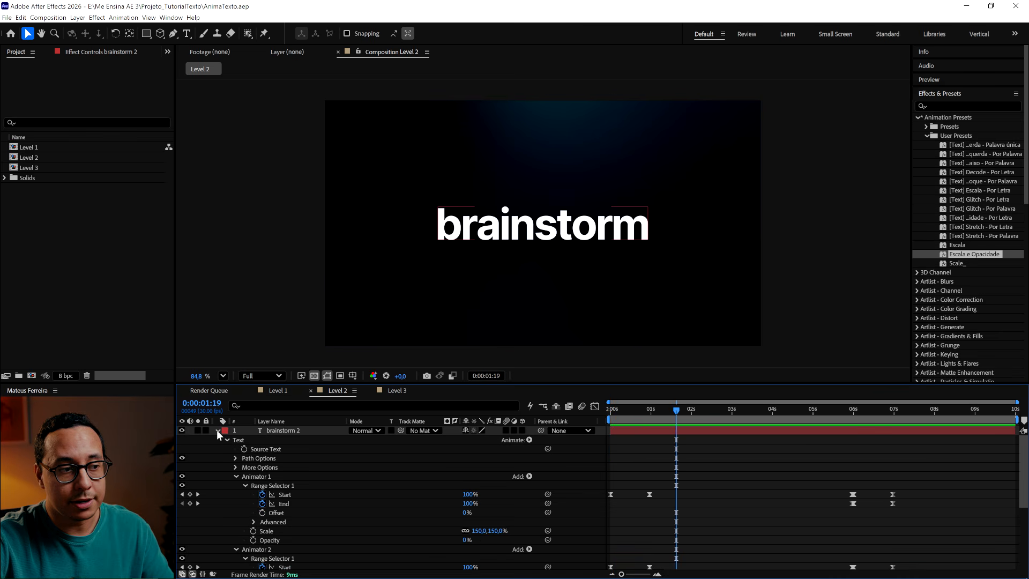
click(236, 476)
click(235, 486)
click(236, 494)
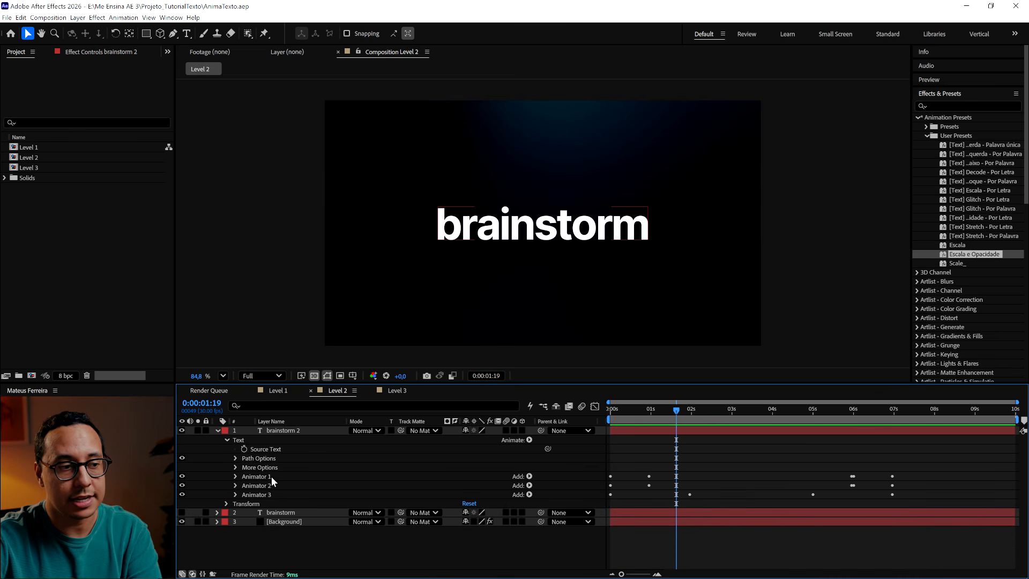
click(271, 477)
ctrl+click(271, 485)
ctrl+click(272, 494)
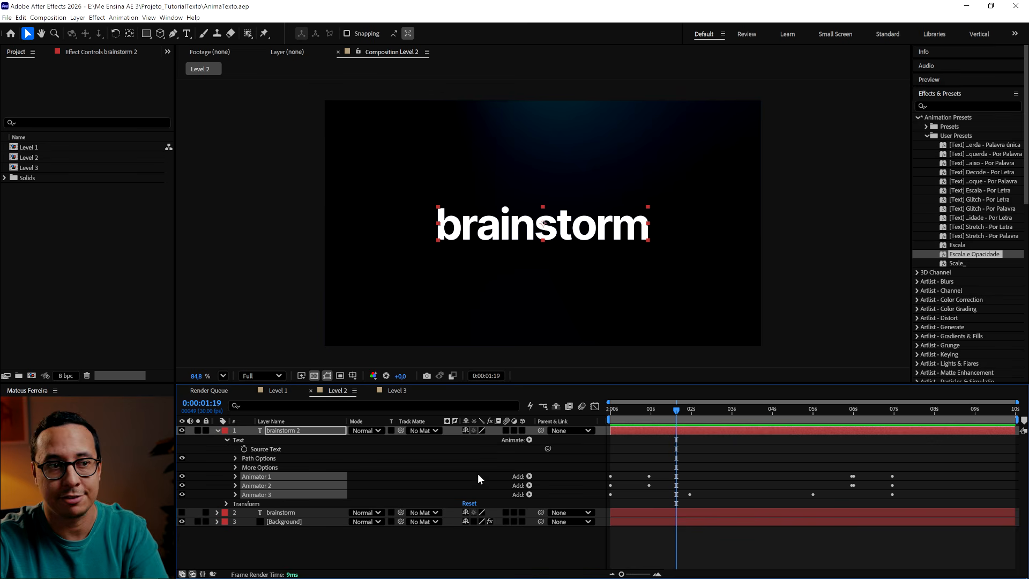
click(455, 471)
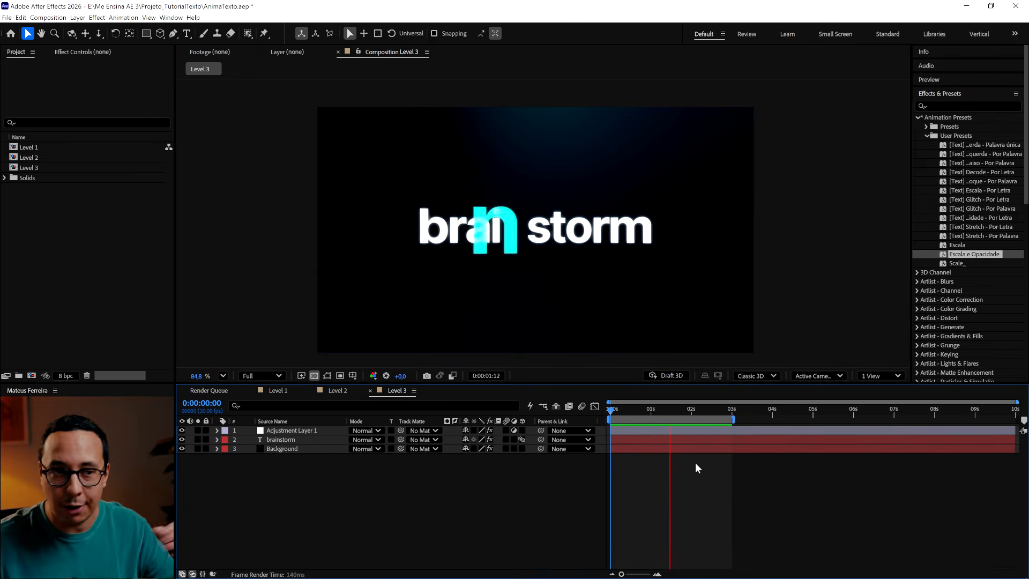
Step: Stop the Level 3 preview, go to 0:00:02:02 and examine the Position property in Animator 1 of the brainstorm layer
key(space)
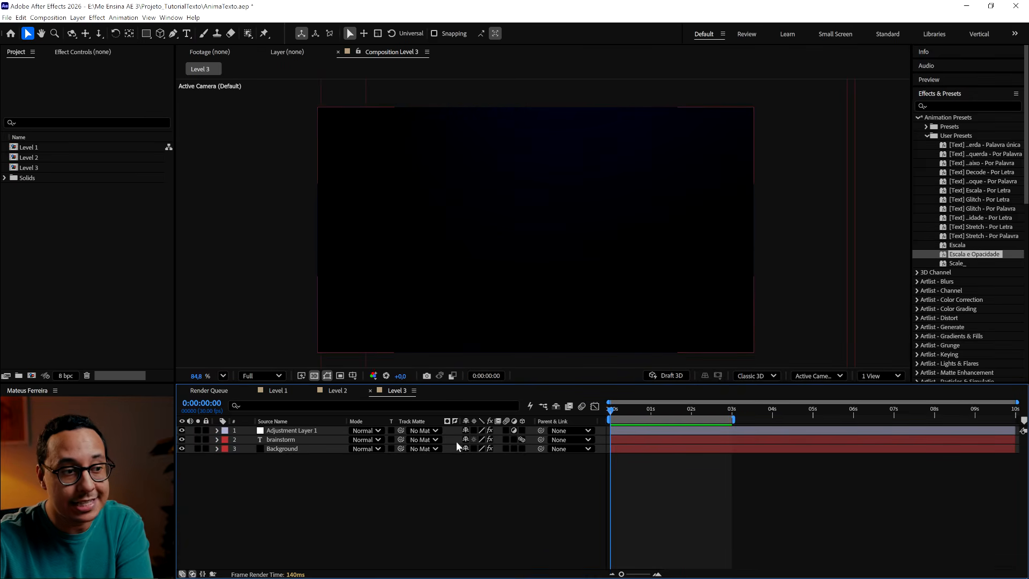
drag(667, 413, 693, 417)
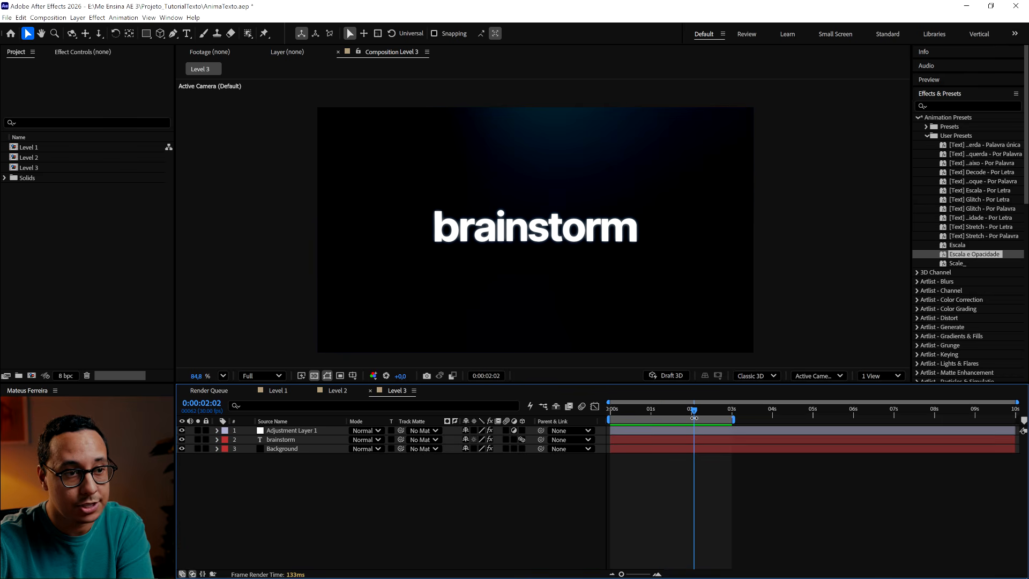
click(217, 440)
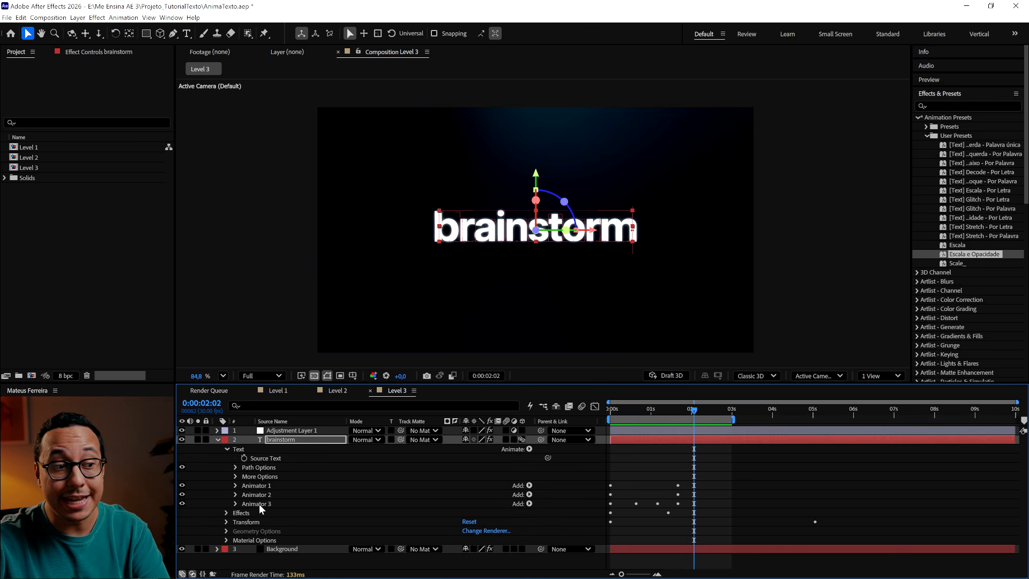
click(235, 485)
click(299, 541)
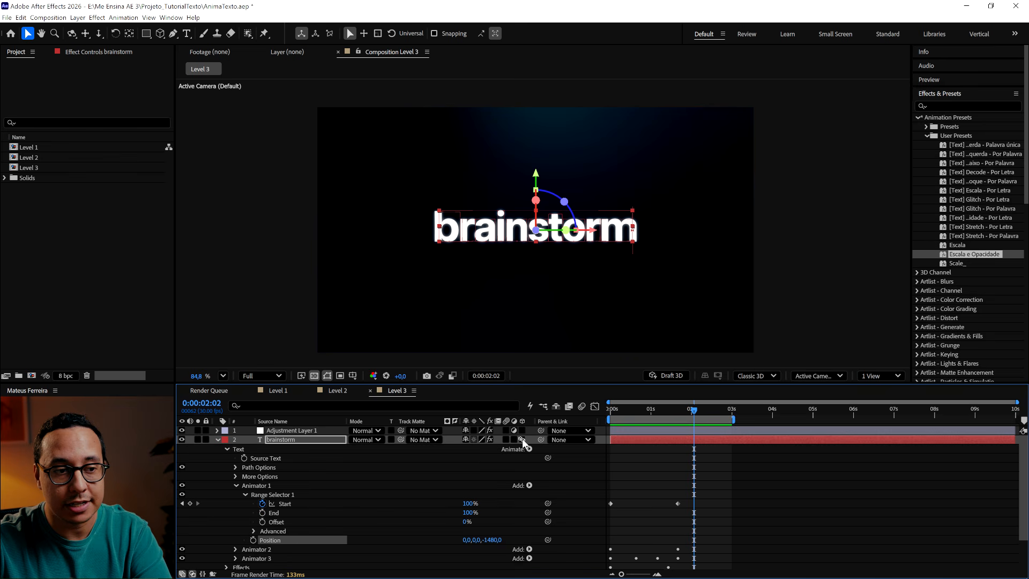
Step: Check where Enable Per-character 3D is offered for the brainstorm text, and try adjusting Animator 1's Z Position
click(530, 450)
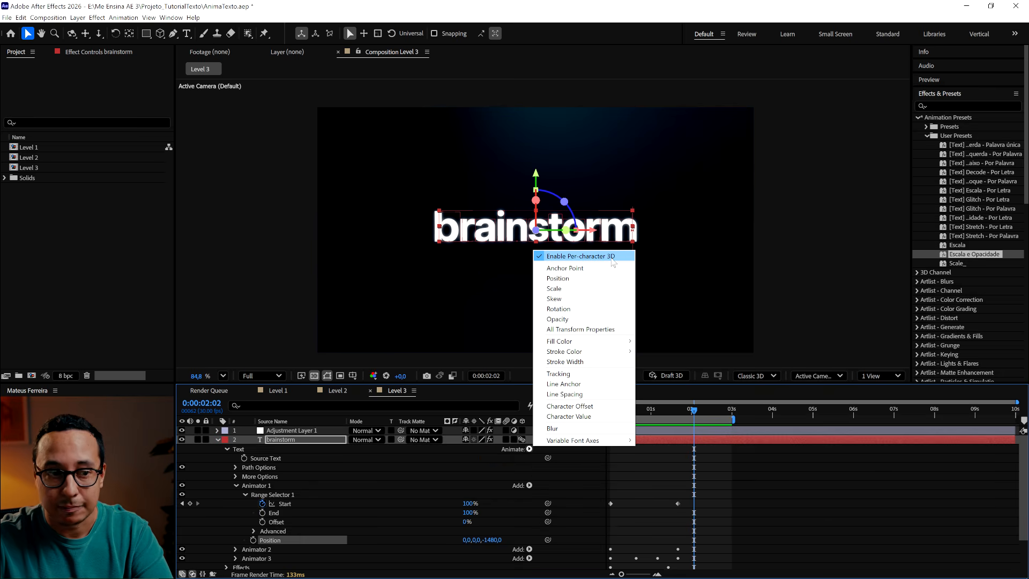
click(351, 522)
click(529, 486)
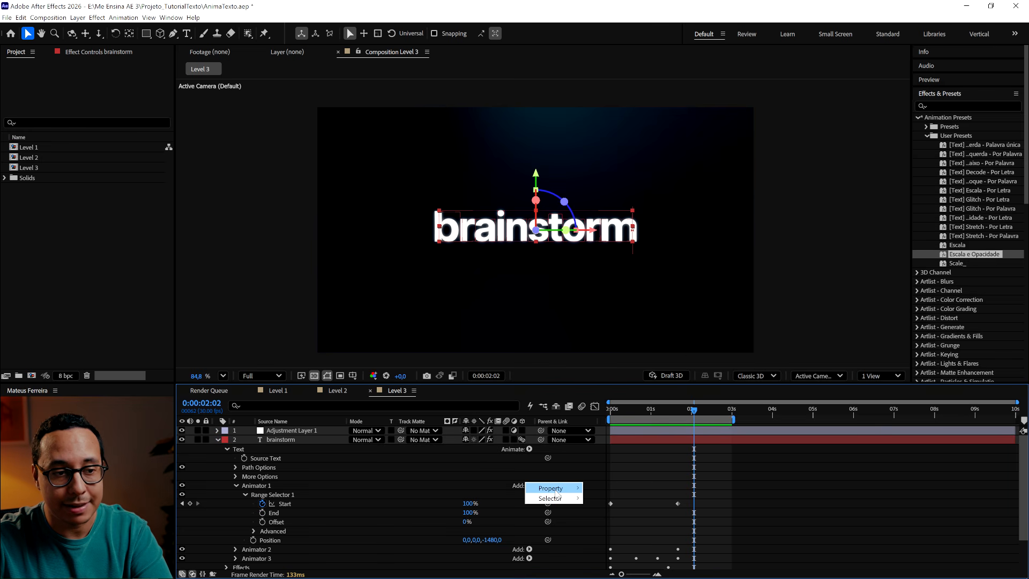
mouse_move(573, 492)
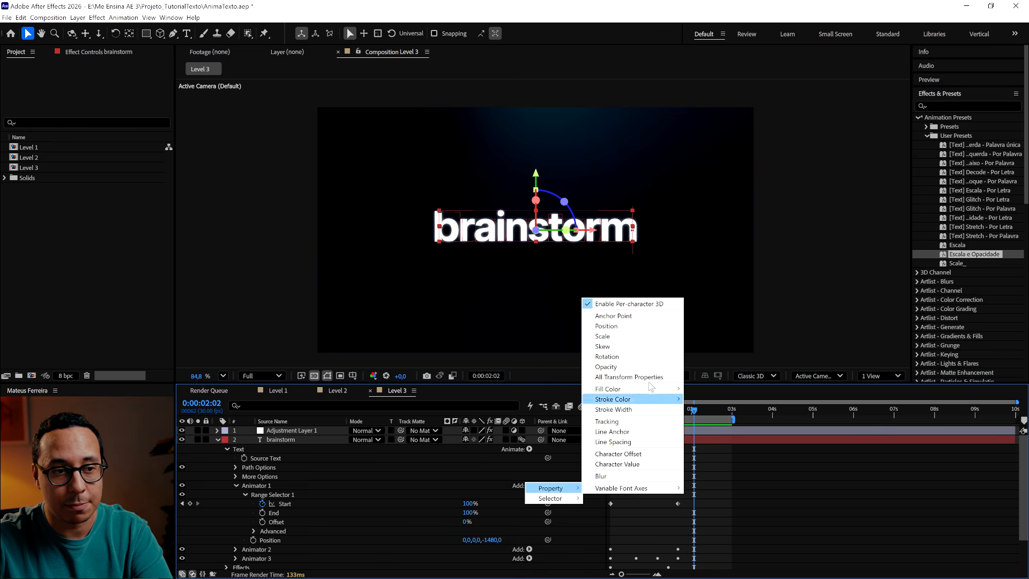
click(374, 546)
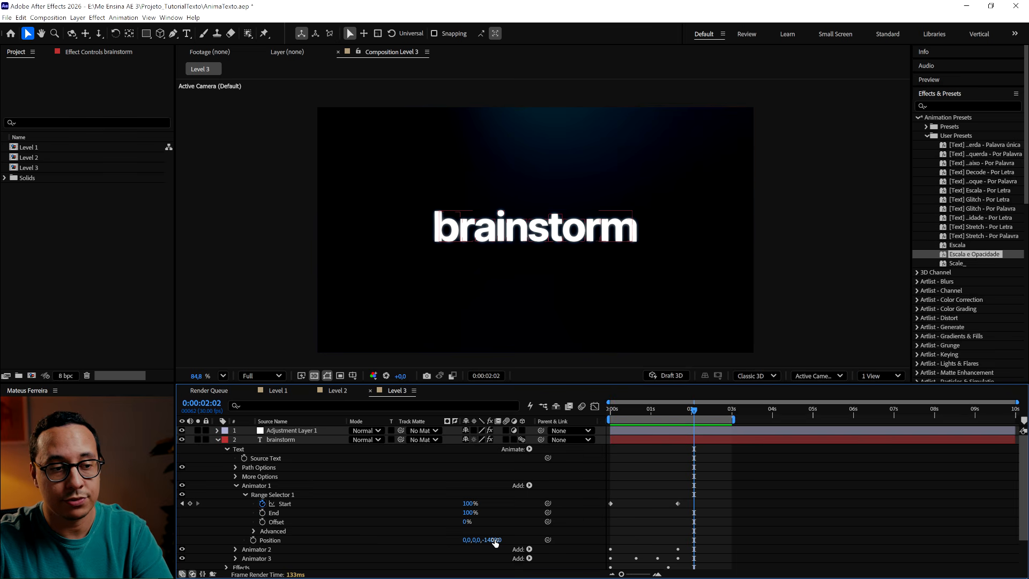
drag(495, 540, 455, 540)
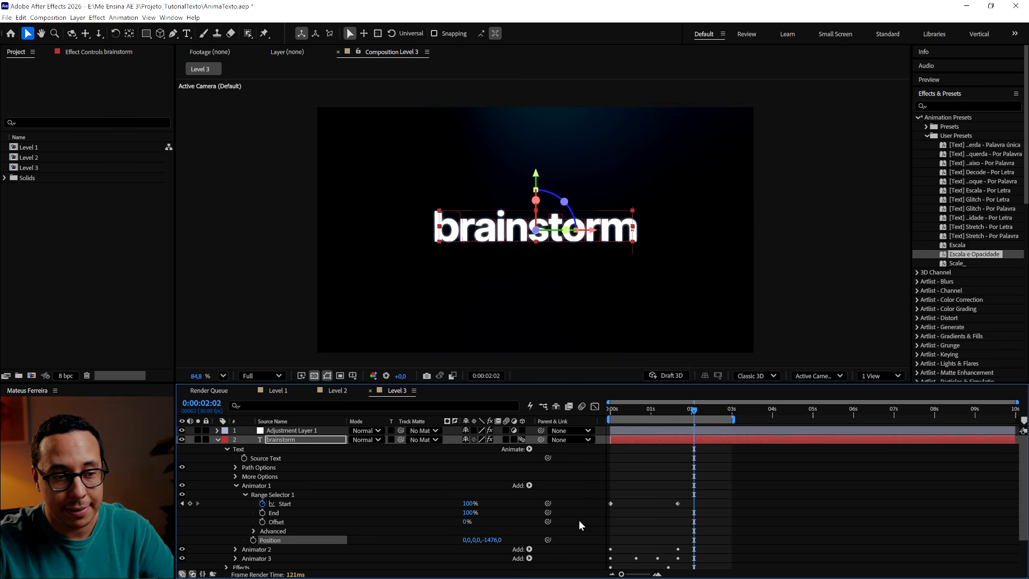
click(661, 523)
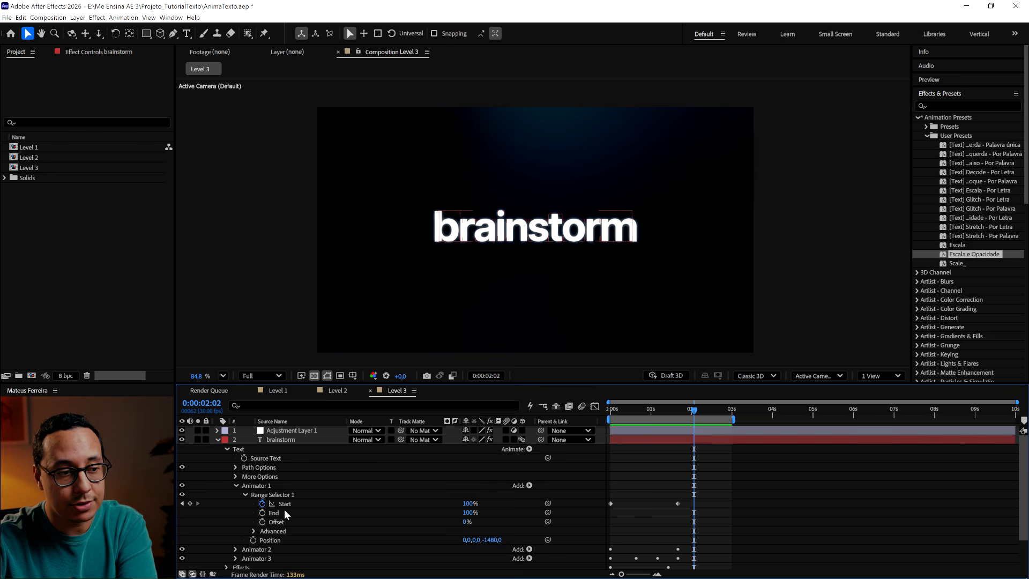
Step: Examine Animator 2's range selector and Opacity on the brainstorm layer, and scrub the animation to 0:00:01:20
scroll(659, 509, down, 3)
click(236, 458)
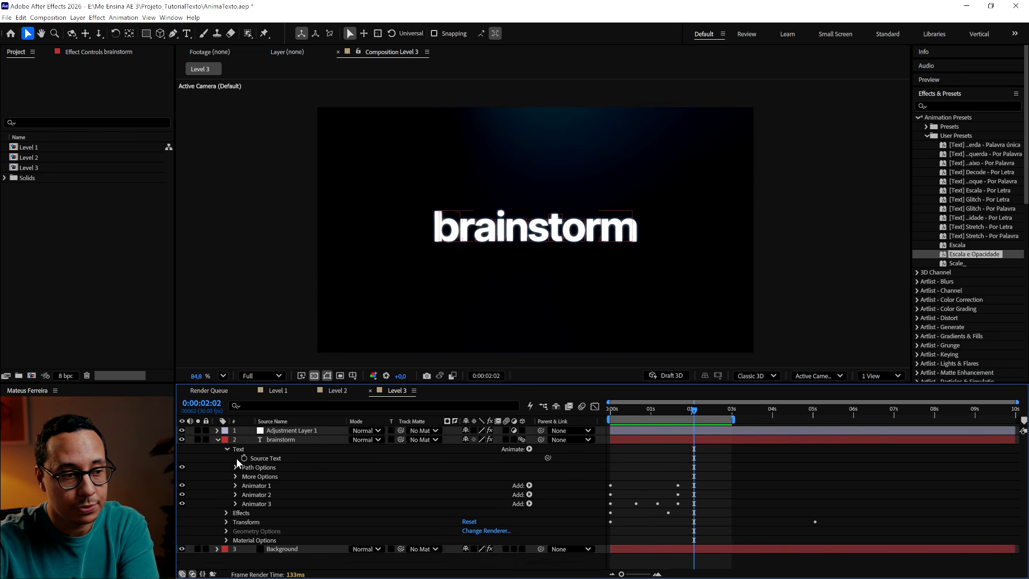
click(236, 467)
click(288, 522)
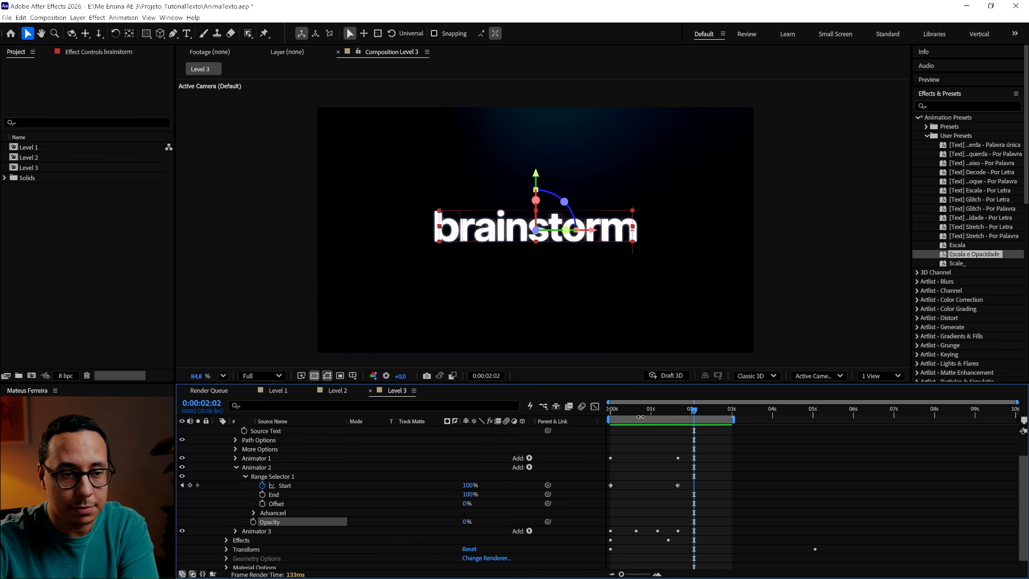
drag(640, 417, 677, 417)
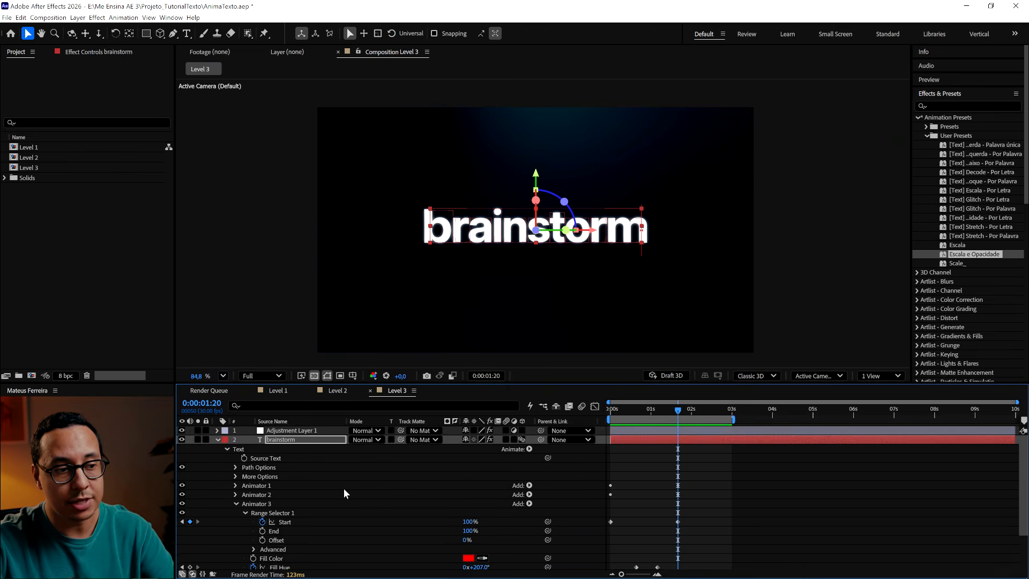
Step: Examine Animator 3's Fill Color and Fill Hue on the brainstorm layer, returning to the composition's first frame
scroll(341, 488, down, 2)
click(283, 509)
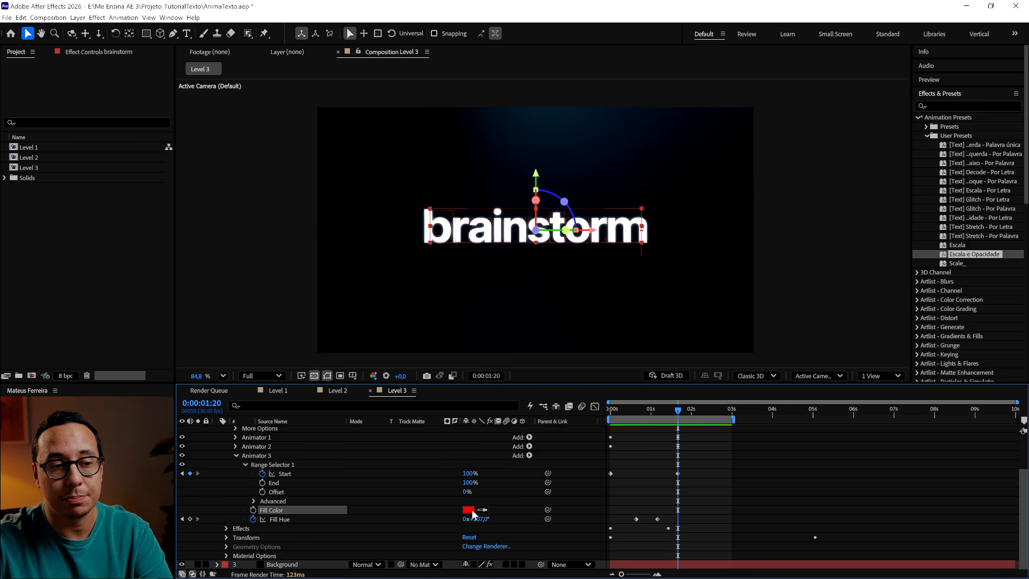
key(Home)
click(284, 519)
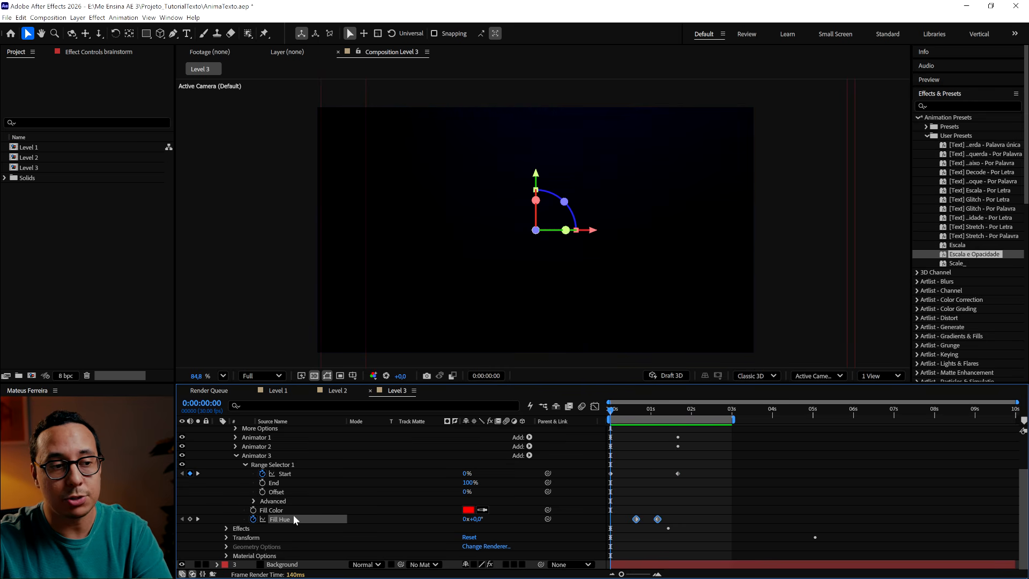
Step: Check where the Fill Color Hue property is offered for Animator 3, and scrub through the letters' color change to 0:00:01:26
click(529, 455)
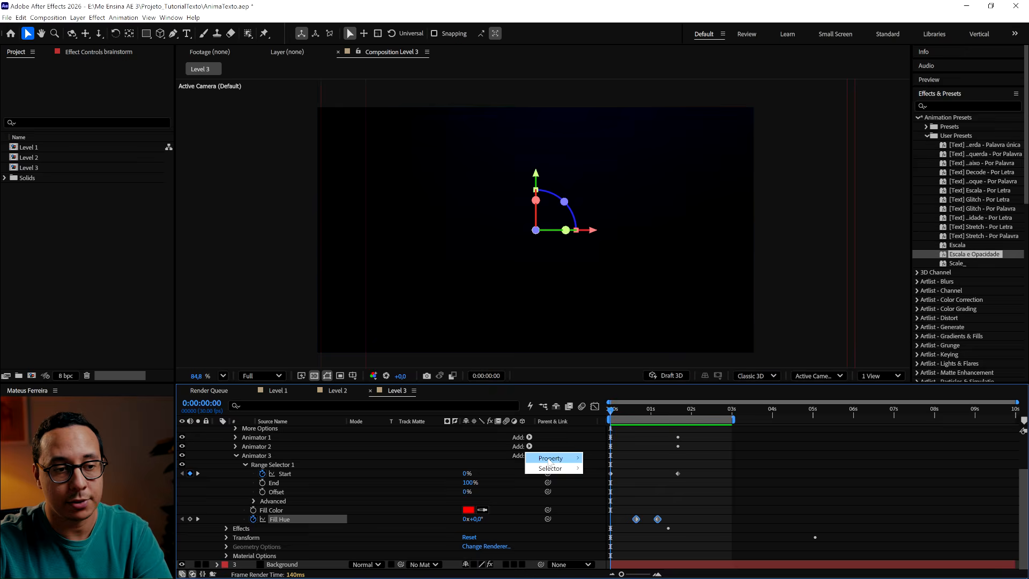
mouse_move(552, 460)
mouse_move(643, 358)
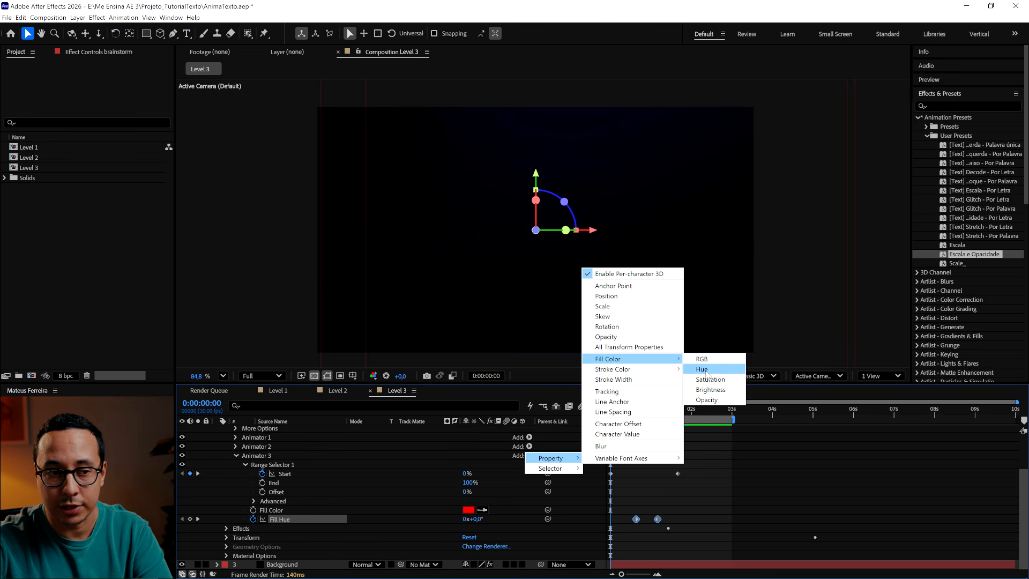
click(650, 514)
drag(634, 413, 684, 405)
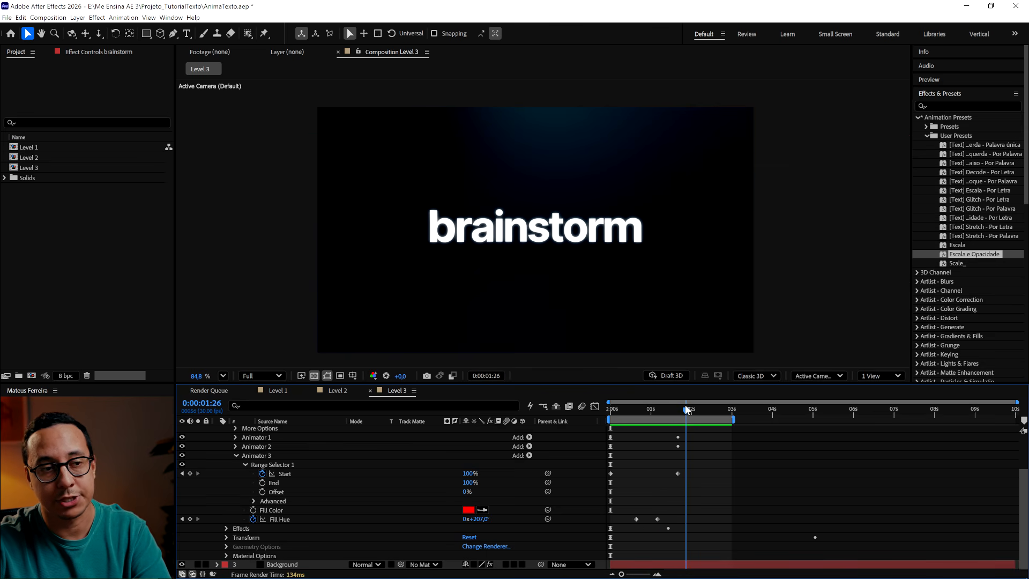
Step: Show the brainstorm layer's effects at 0:00:01:20 and turn off Gaussian Blur, Glow, Fractal Noise and CC Lens
key(Home)
scroll(279, 503, up, 3)
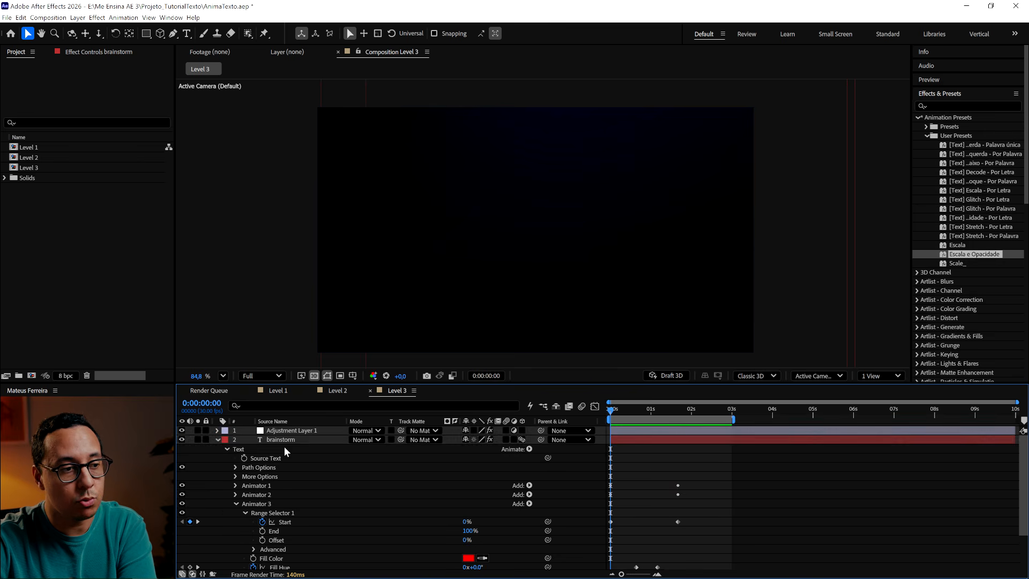
click(283, 440)
click(678, 409)
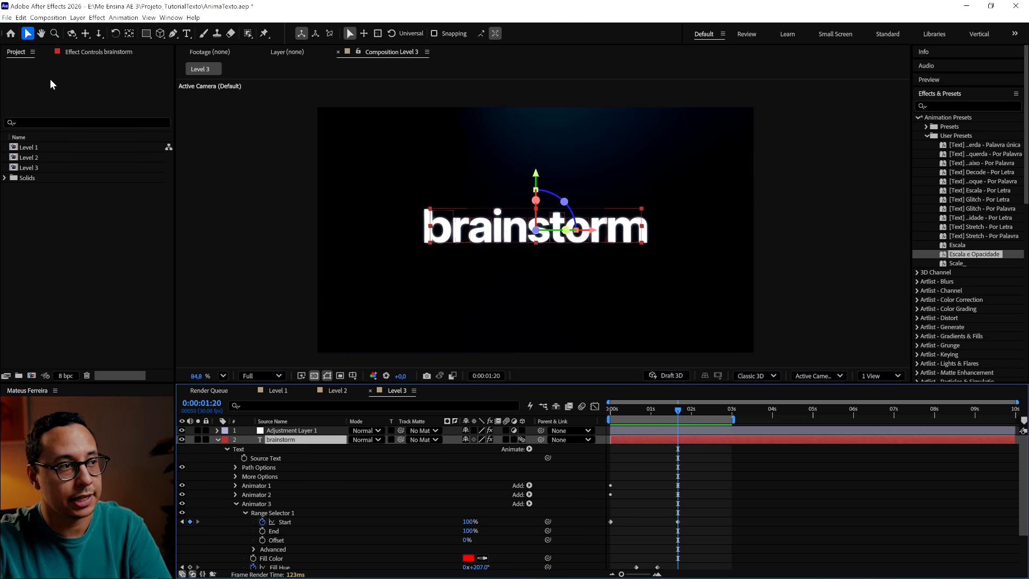
key(F3)
click(27, 74)
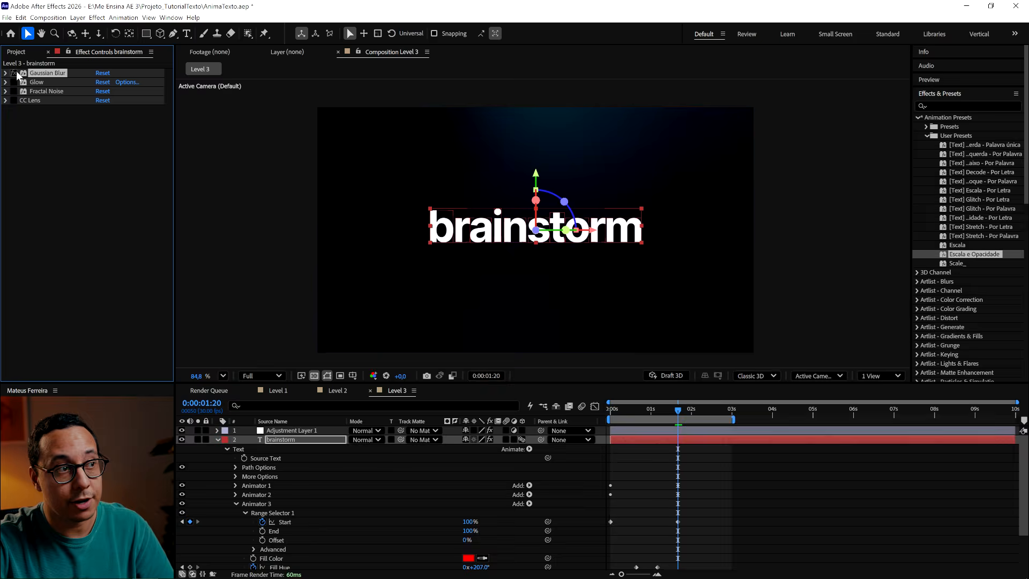
Step: Re-enable Gaussian Blur, Glow, Fractal Noise and CC Lens on brainstorm one at a time, inspecting what each does to the text
scroll(443, 202, up, 5)
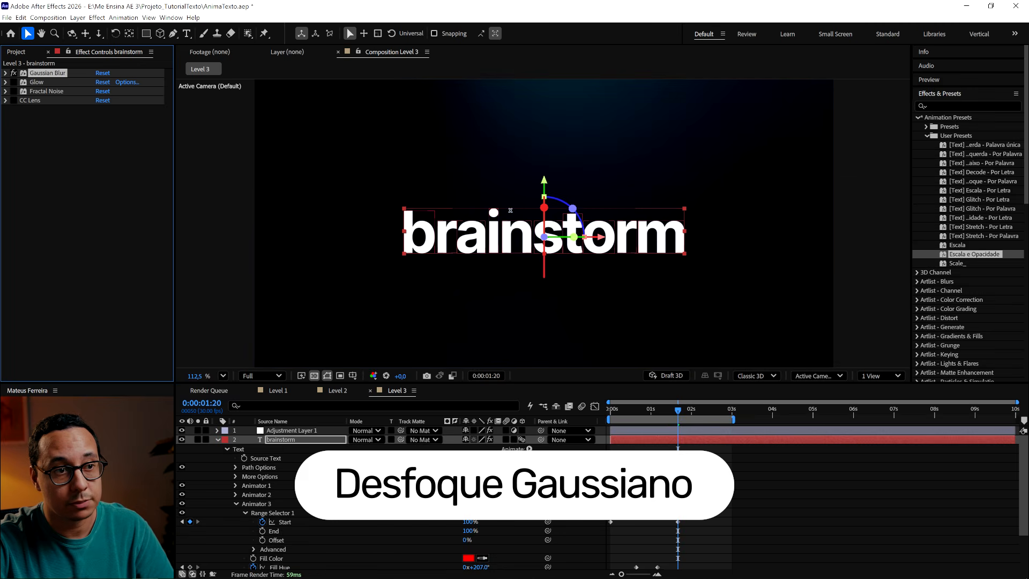
mouse_move(676, 411)
mouse_down()
mouse_move(612, 408)
mouse_move(678, 413)
mouse_up()
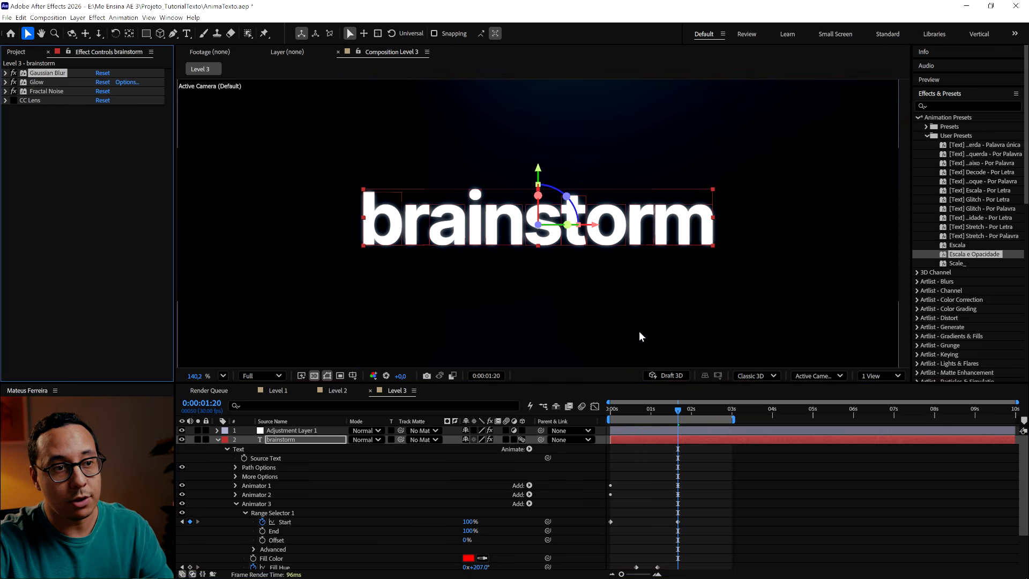
scroll(559, 255, up, 2)
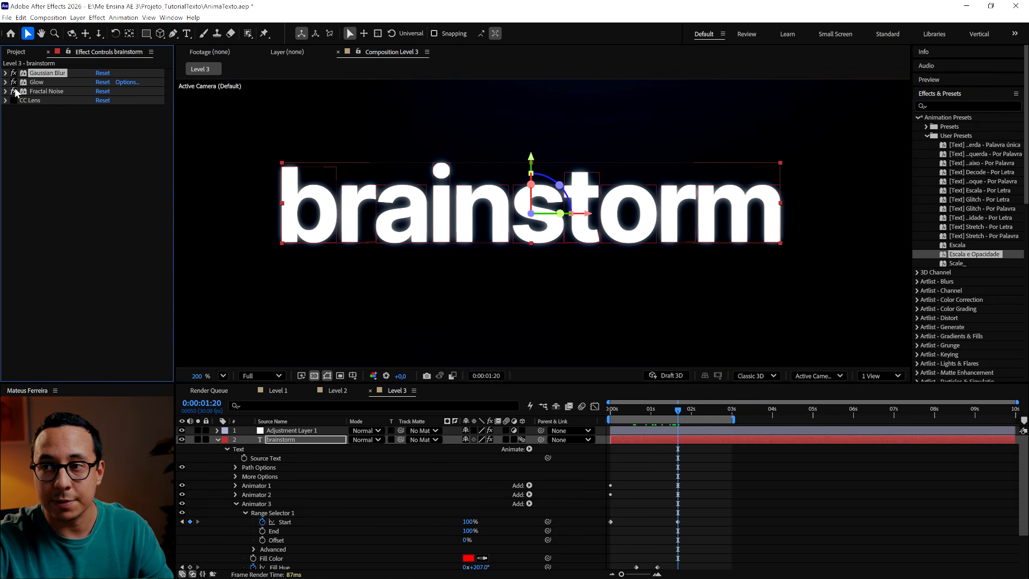
scroll(614, 247, down, 3)
click(308, 433)
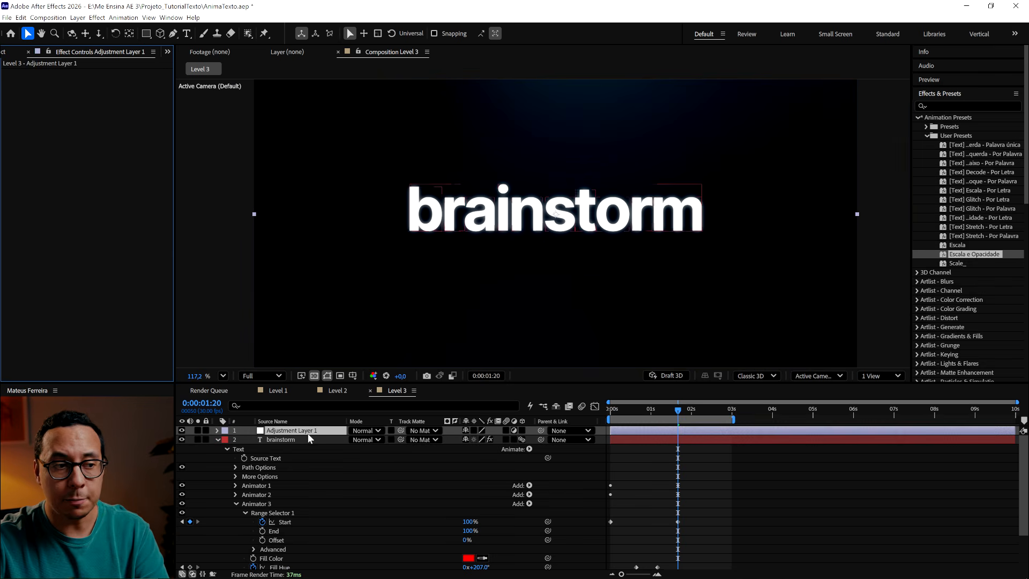
click(298, 440)
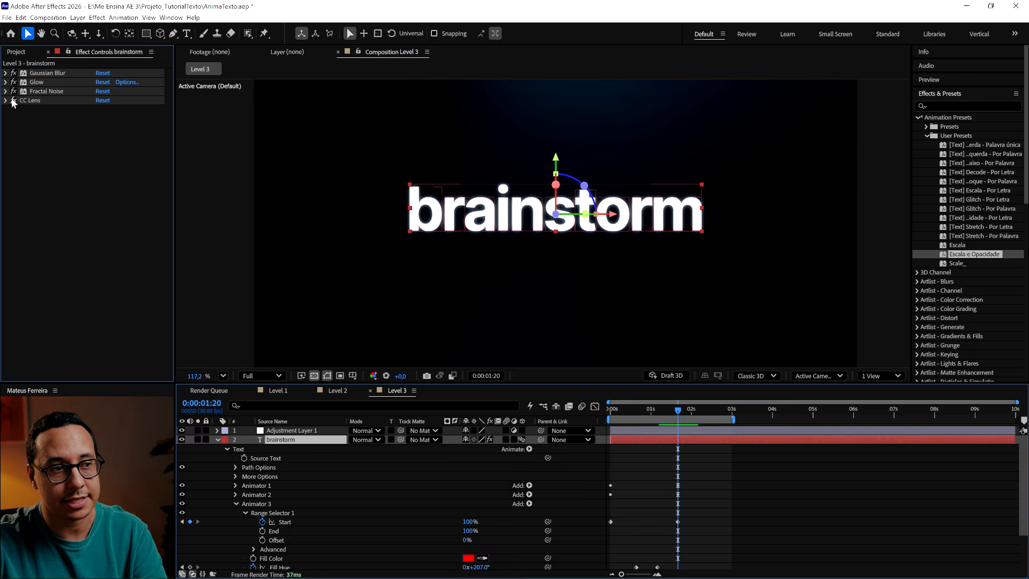
mouse_move(677, 412)
mouse_down()
mouse_move(651, 414)
mouse_move(679, 419)
mouse_up()
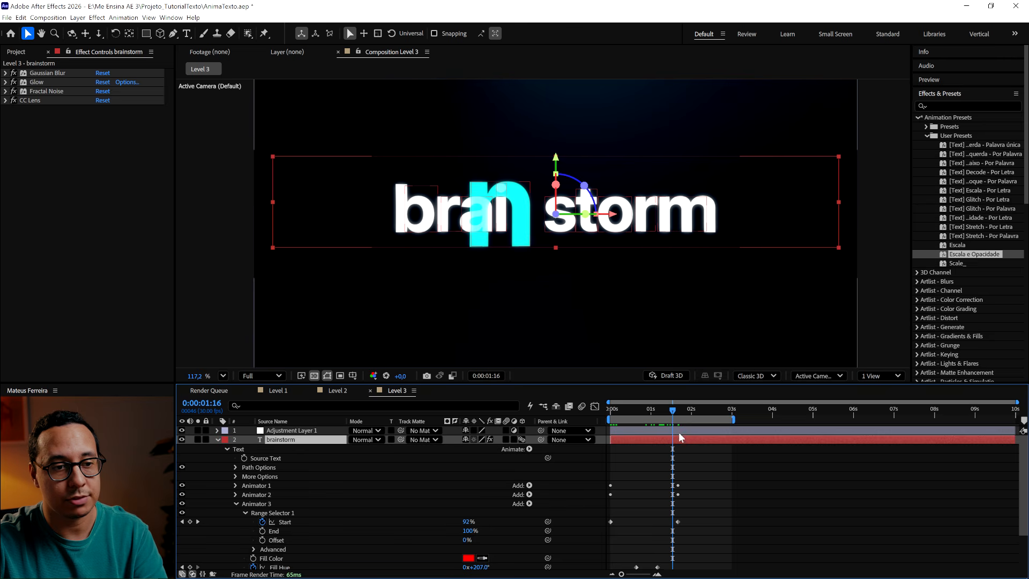
Step: With the brainstorm layer collapsed, play Level 3 from the beginning and extend the work area to just past its Scale keyframe at 0:00:05:01
click(259, 433)
click(217, 440)
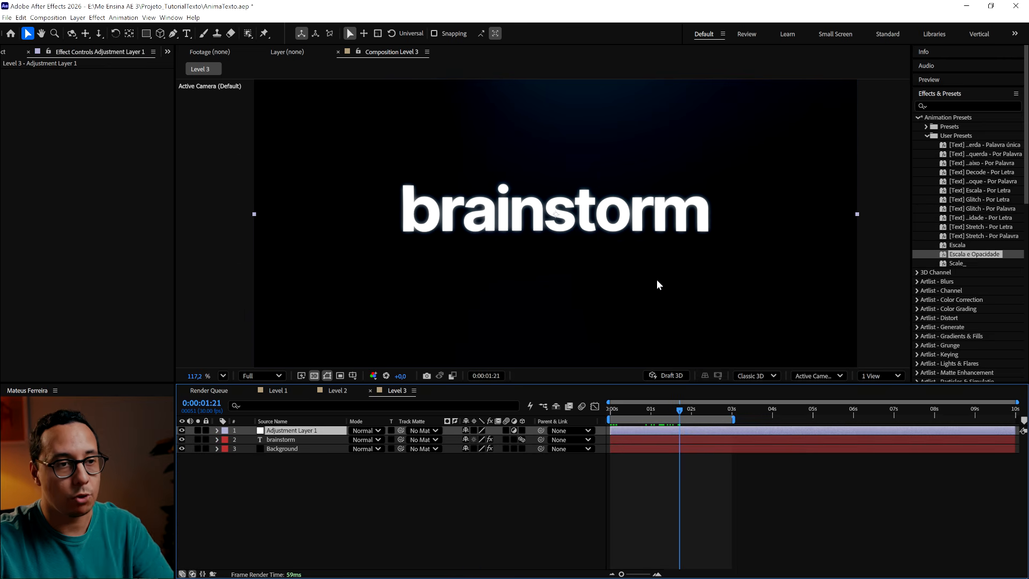
scroll(657, 278, down, 1)
drag(666, 415, 608, 412)
key(space)
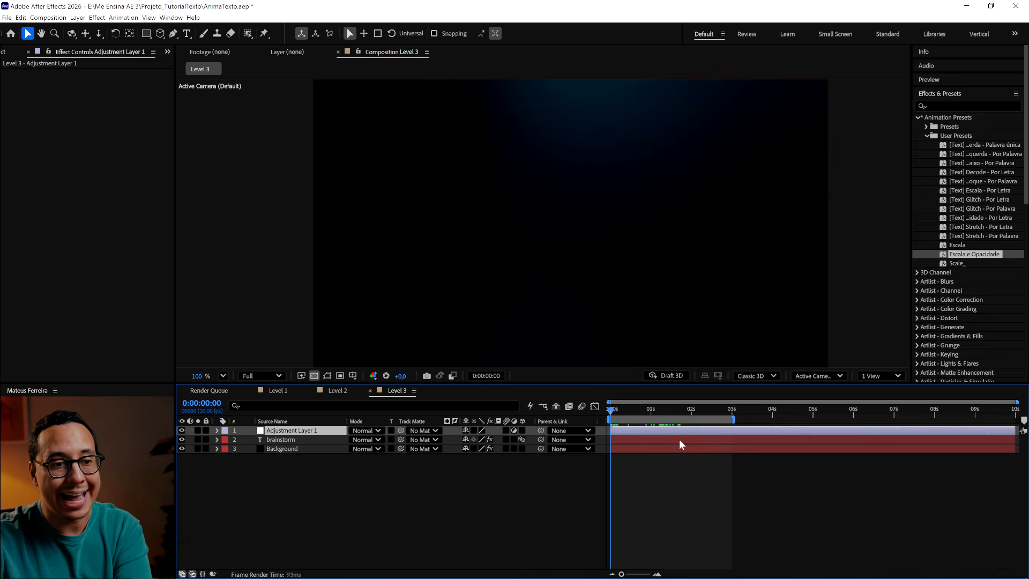
drag(728, 412, 801, 420)
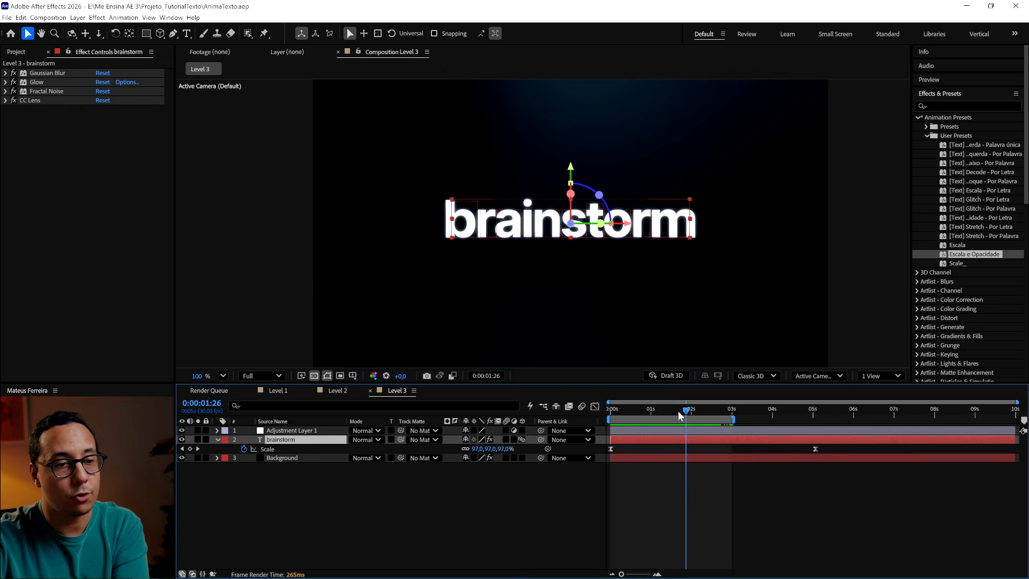
drag(813, 416, 588, 432)
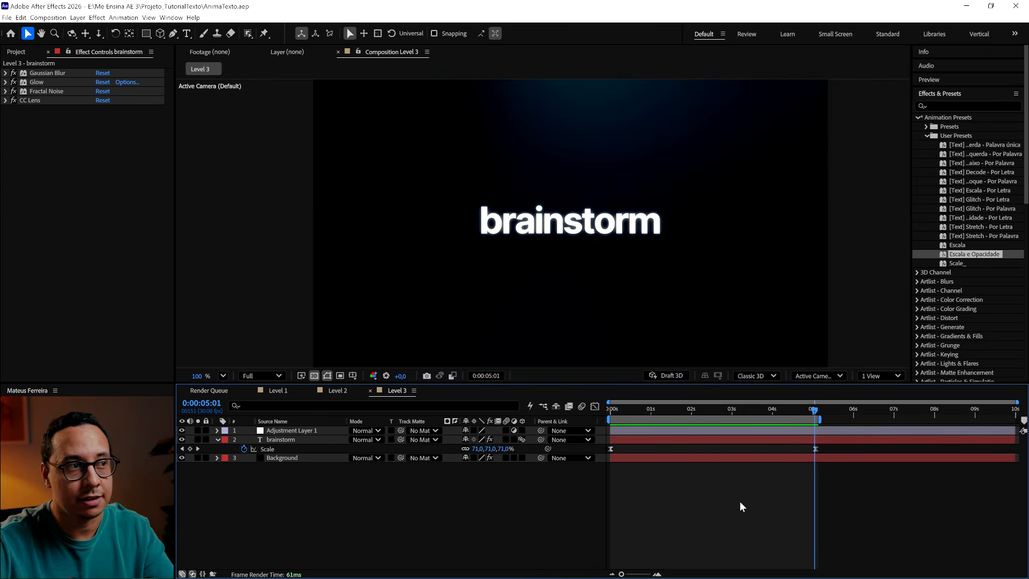
Step: Open Essential Graphics and set Level 3 as the primary composition of the template
click(171, 18)
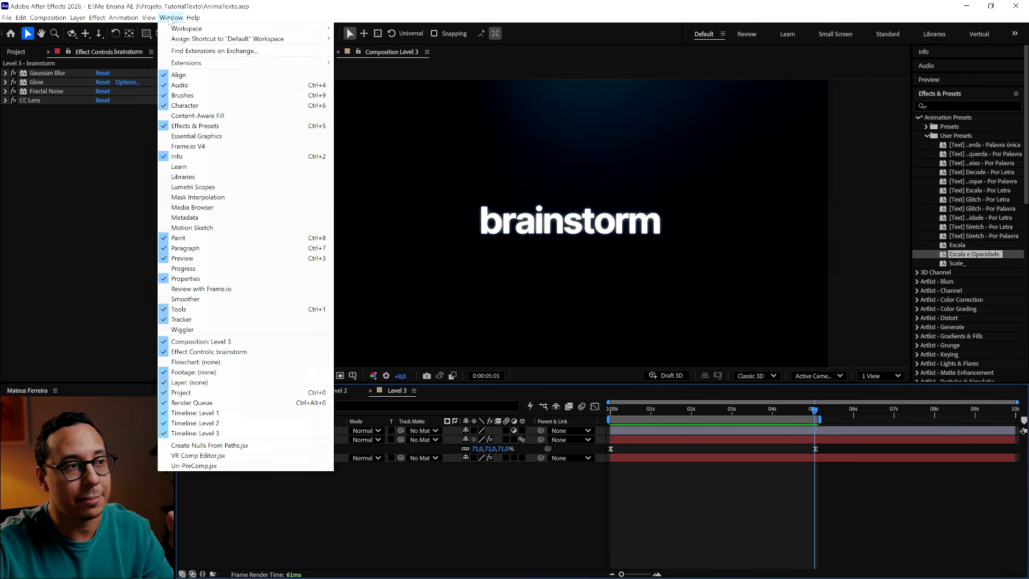
click(217, 136)
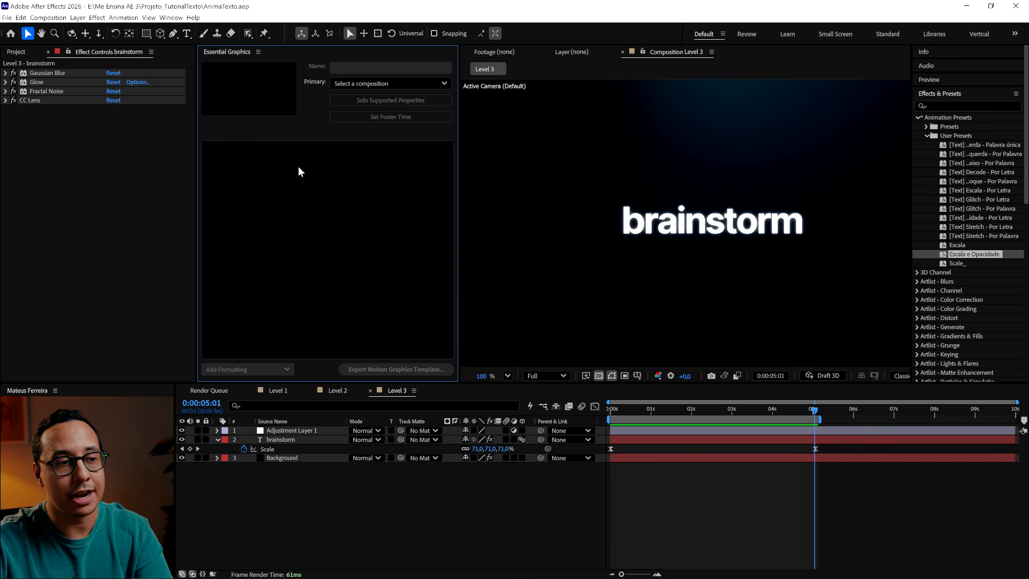
click(383, 84)
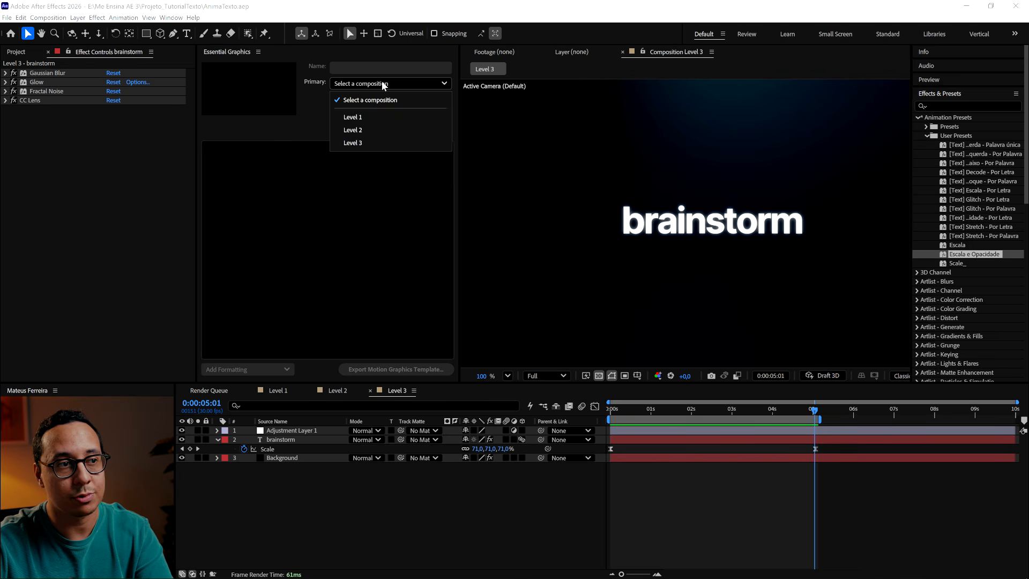
click(362, 142)
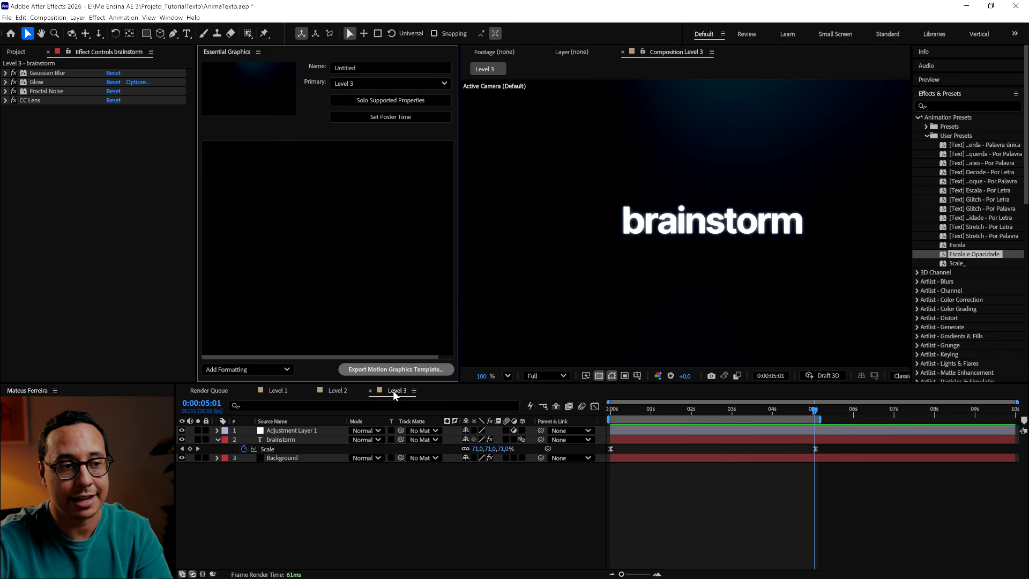
Step: Name the motion graphics template Animação de Texto
click(378, 67)
text(Animação de )
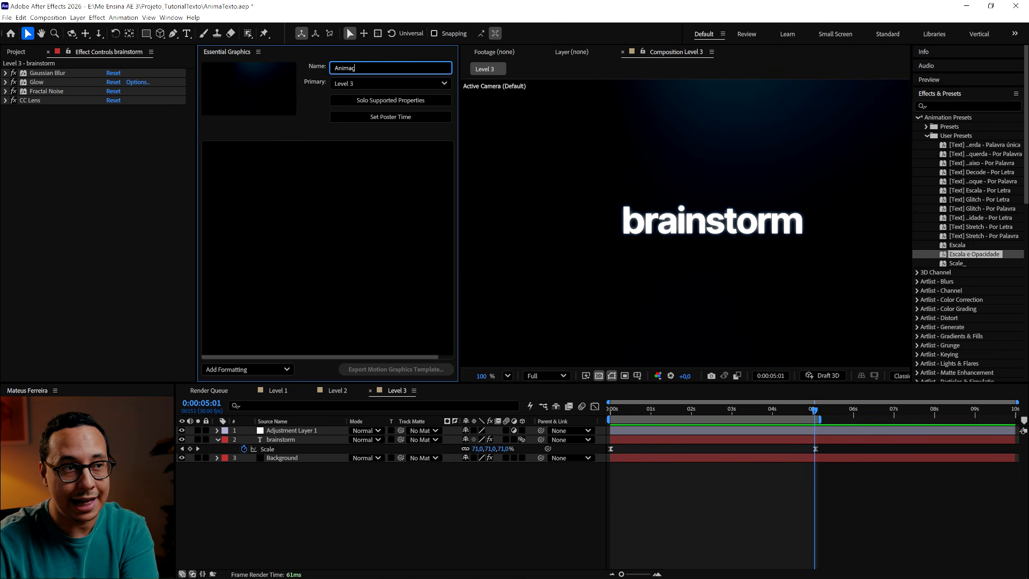
text(Texto)
Step: Set the template's poster time to the colorful mid-animation frame at 0:00:00:26
click(640, 419)
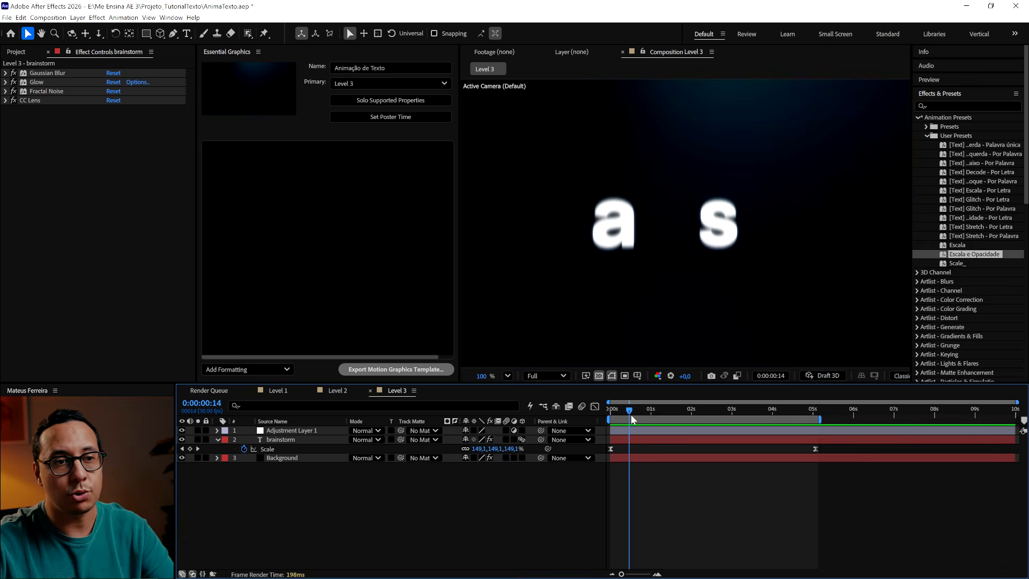
scroll(713, 231, down, 3)
drag(668, 416, 646, 417)
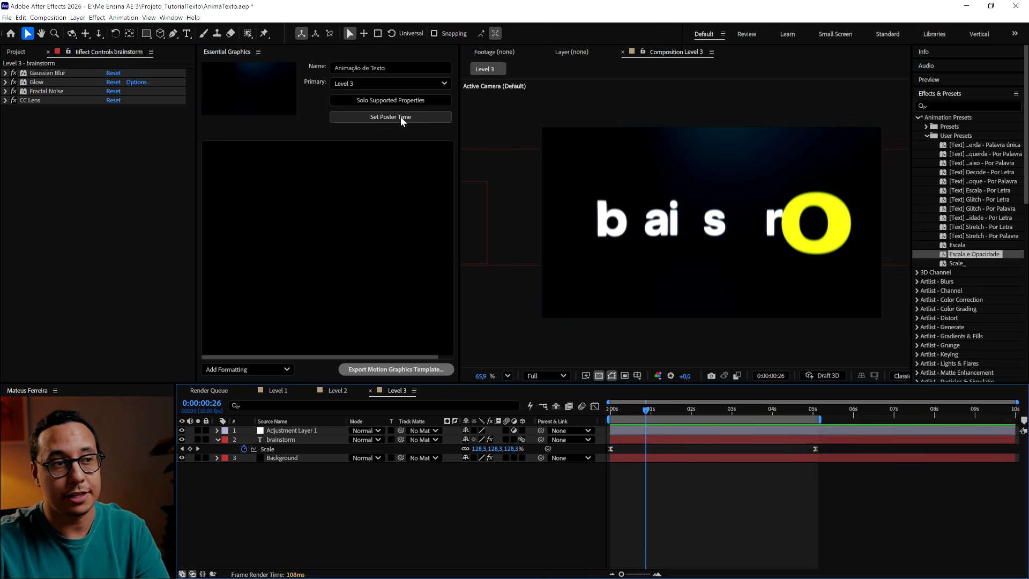
click(395, 118)
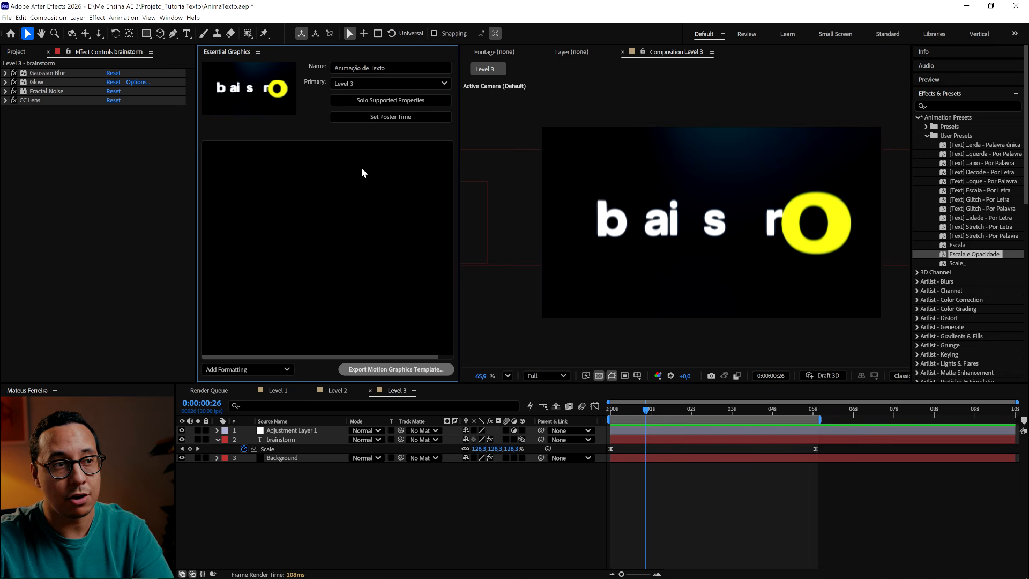
Step: Solo the supported properties, add brainstorm's Source Text to the template as an editable control, and name it Texto
click(381, 99)
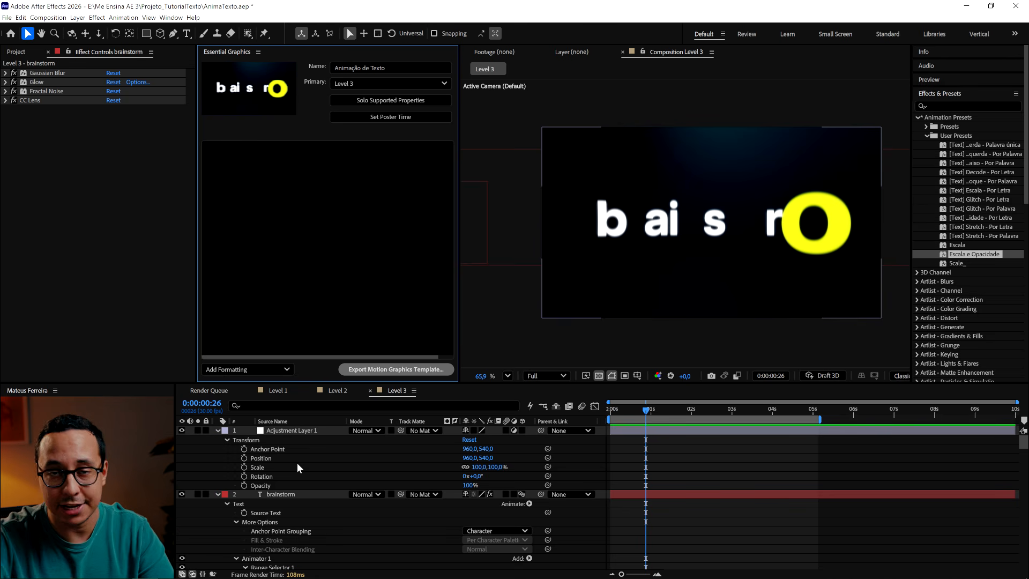
click(279, 513)
drag(281, 513, 261, 197)
click(257, 149)
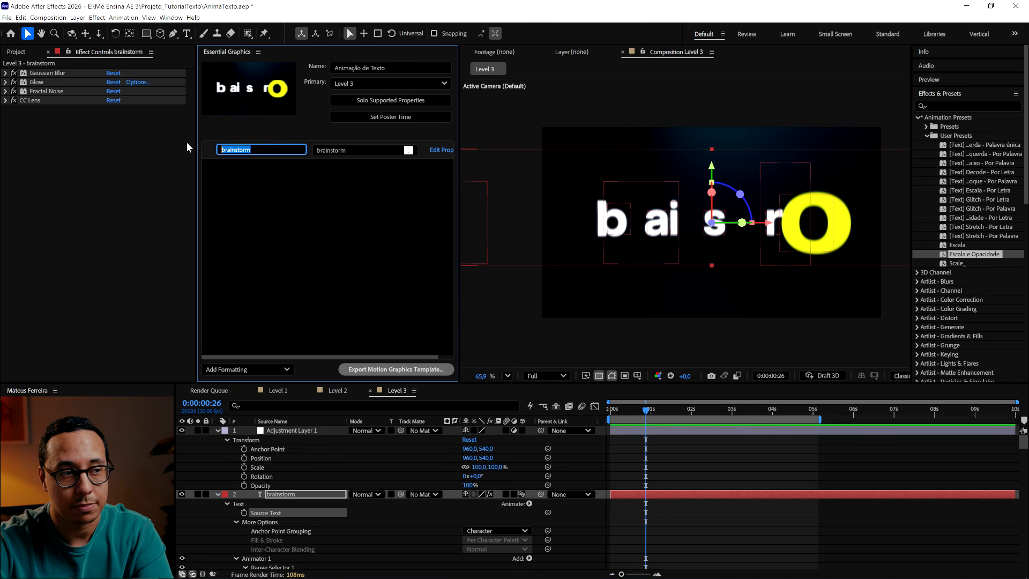
text(Texto)
click(282, 167)
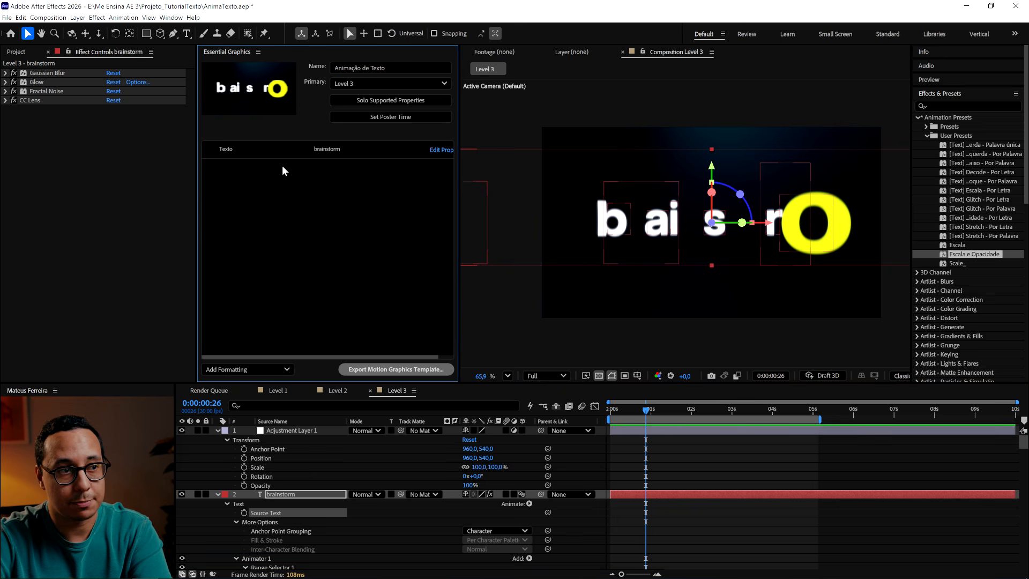
Step: Enable custom font selection and font size adjustment for the Texto control in the template
click(438, 150)
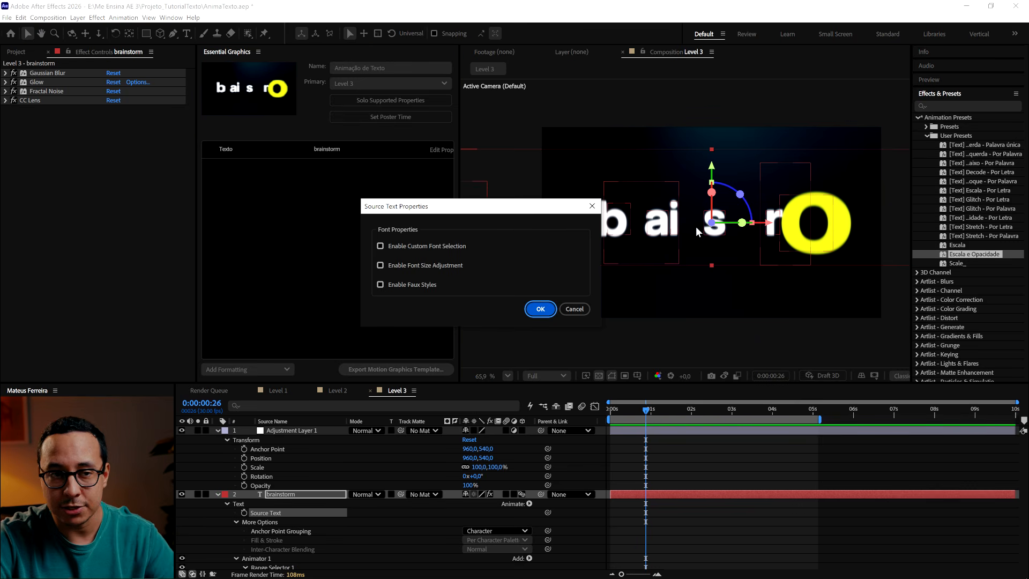
click(453, 245)
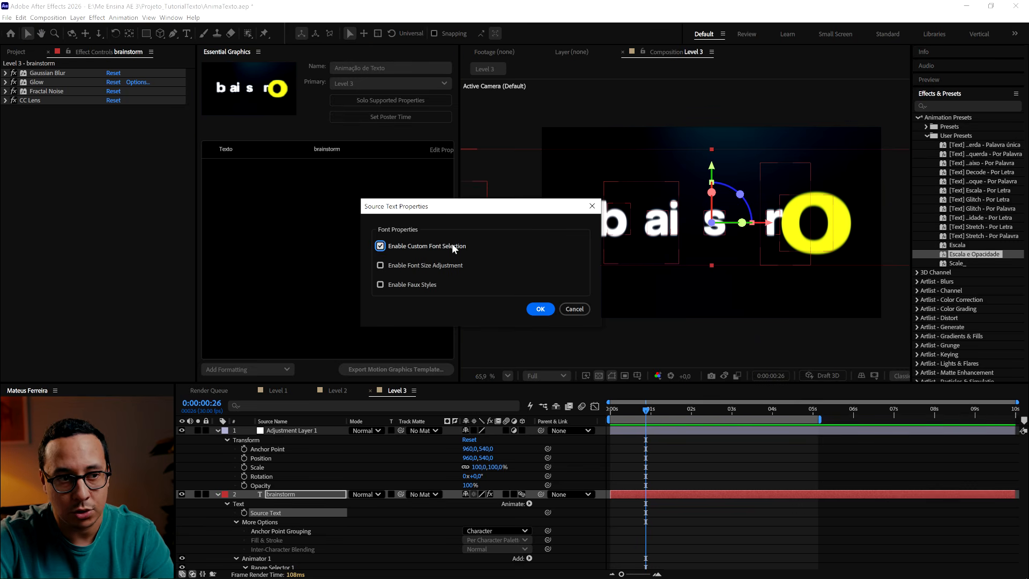
click(446, 263)
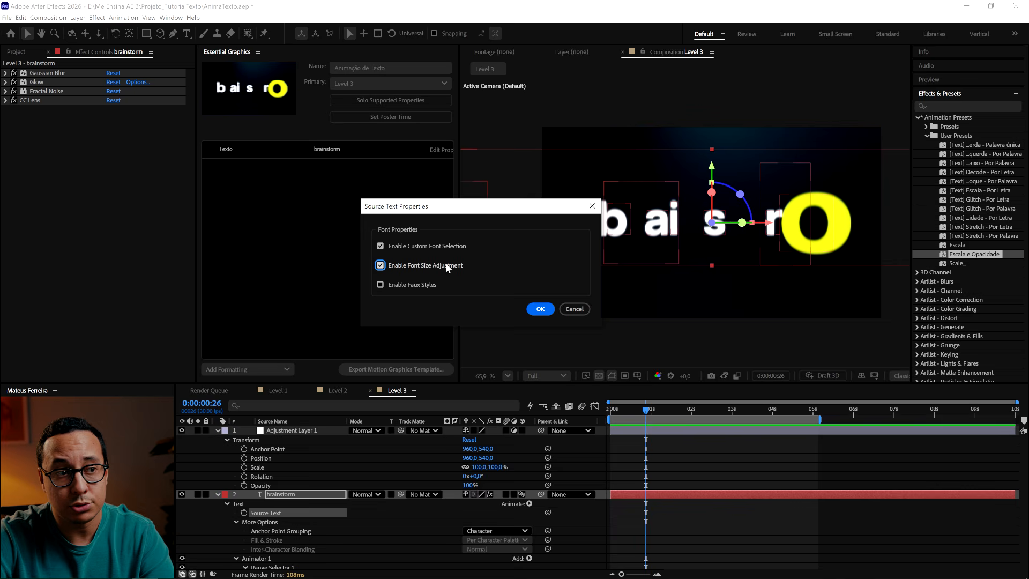
click(538, 309)
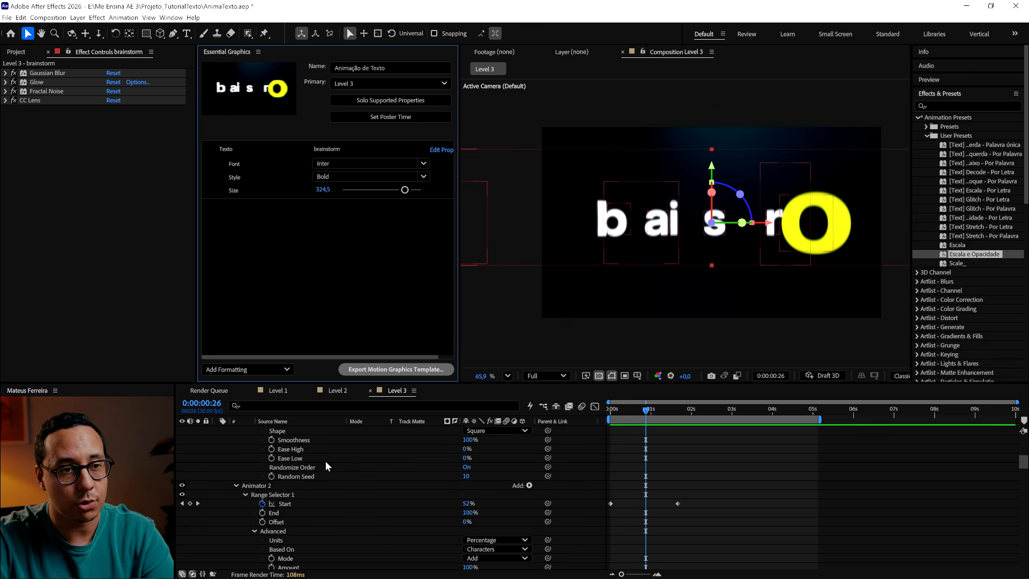
Step: Add the Fill Color of brainstorm's Animator 3 to the template as a control named Cor Inicial do Texto
scroll(325, 461, down, 10)
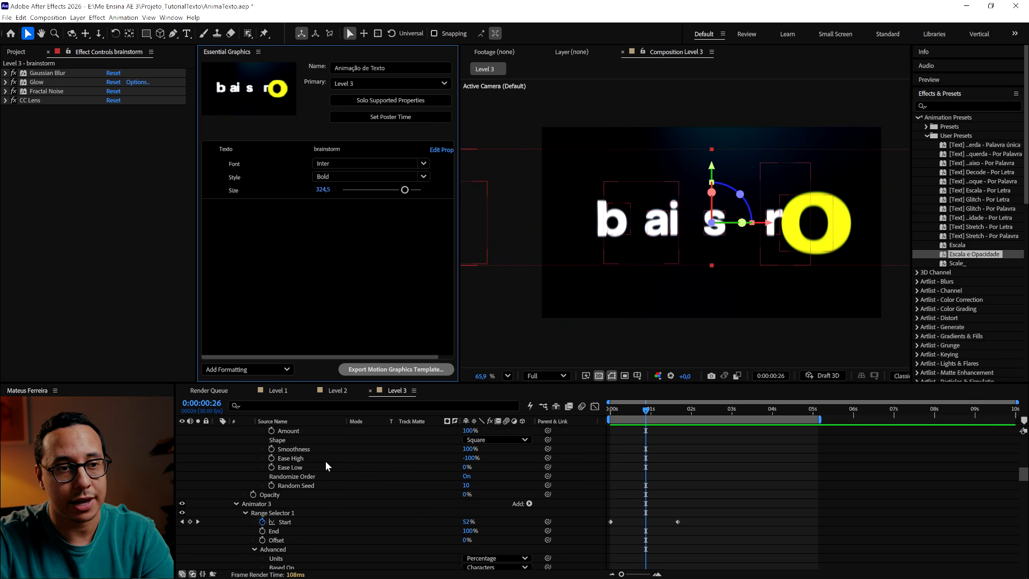
scroll(326, 461, up, 3)
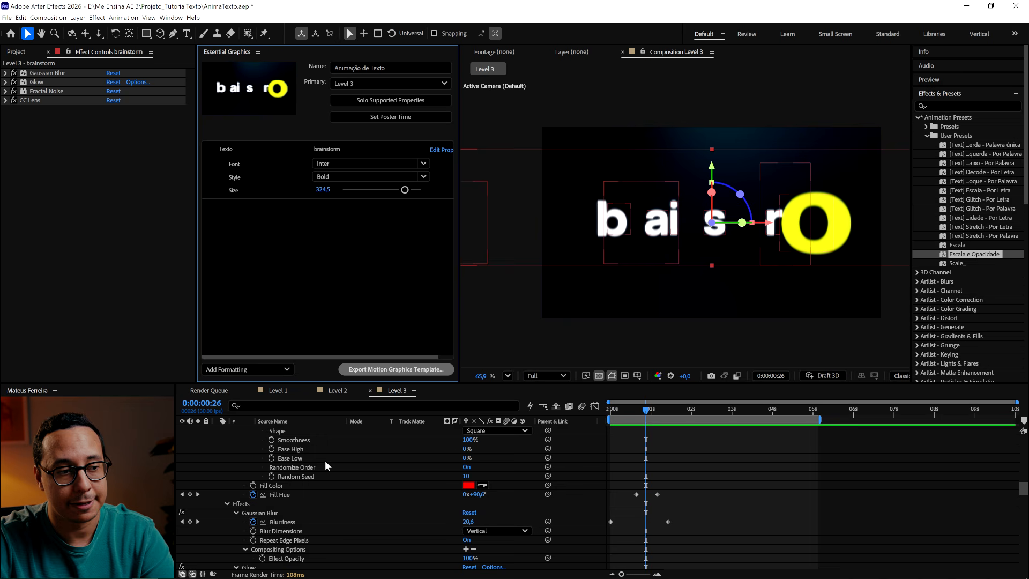
mouse_move(648, 412)
mouse_down()
mouse_move(625, 410)
mouse_move(633, 413)
mouse_up()
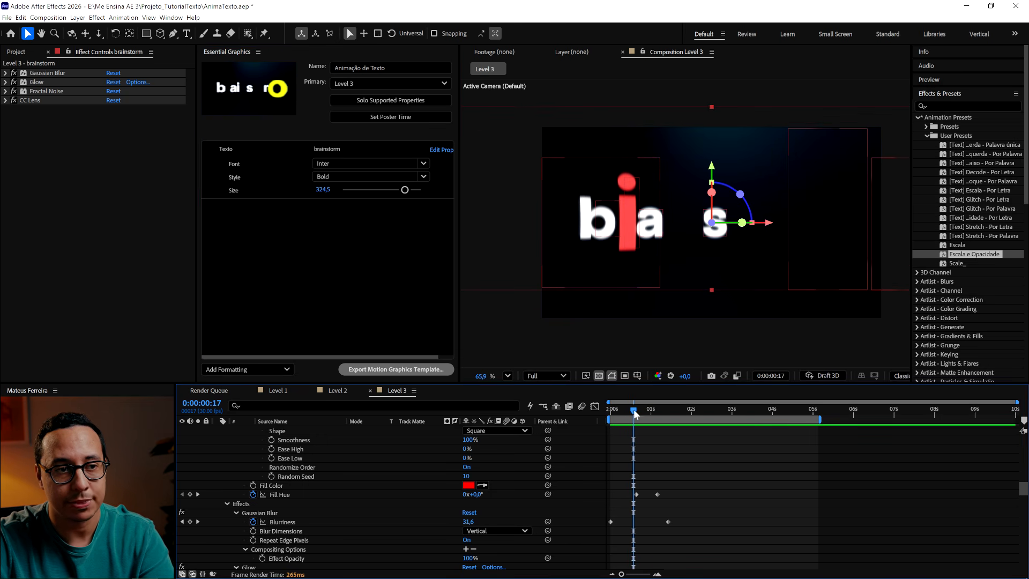
drag(280, 484, 257, 225)
click(258, 208)
text(Cor Inicial do Texto)
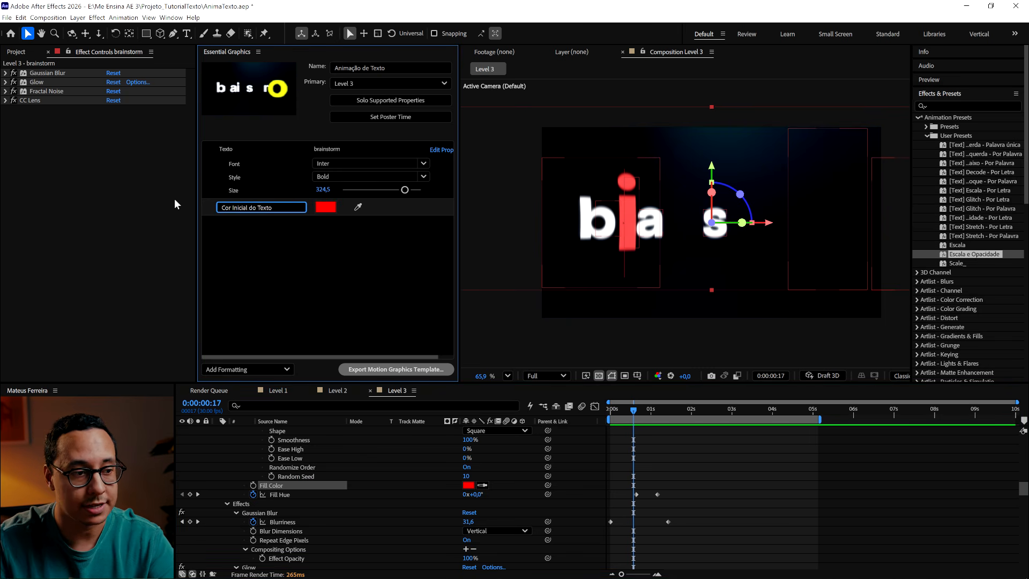
key(Return)
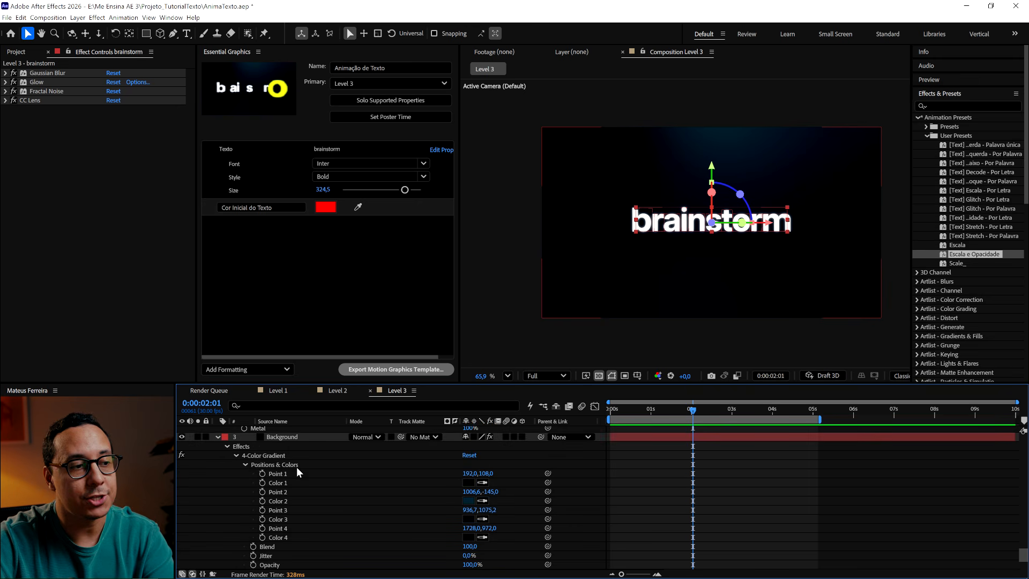
Step: Add the Background layer's transform Opacity to the template as a control named Opacidade do Fundo
scroll(295, 465, up, 2)
click(307, 463)
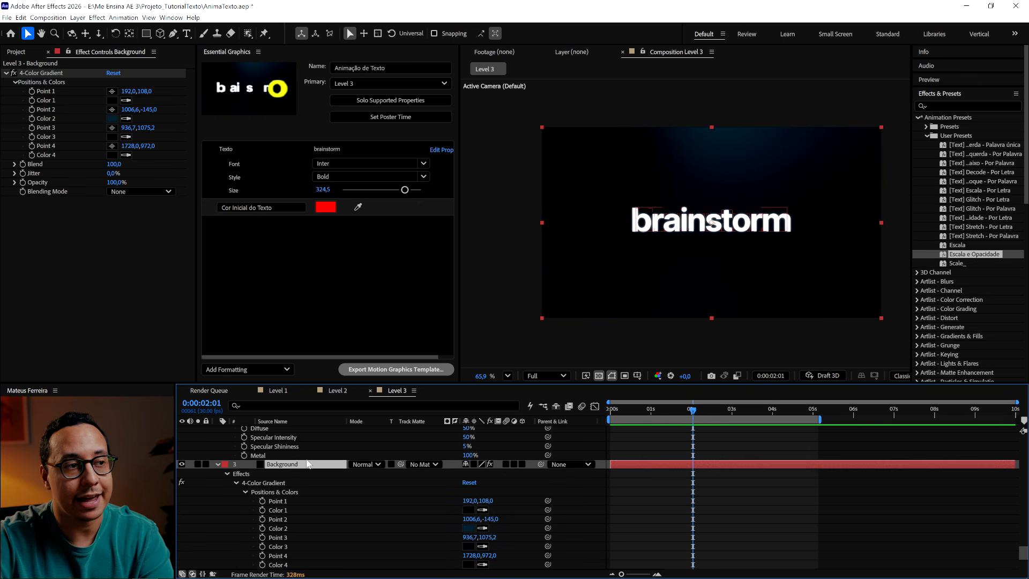
scroll(257, 536, down, 4)
click(268, 565)
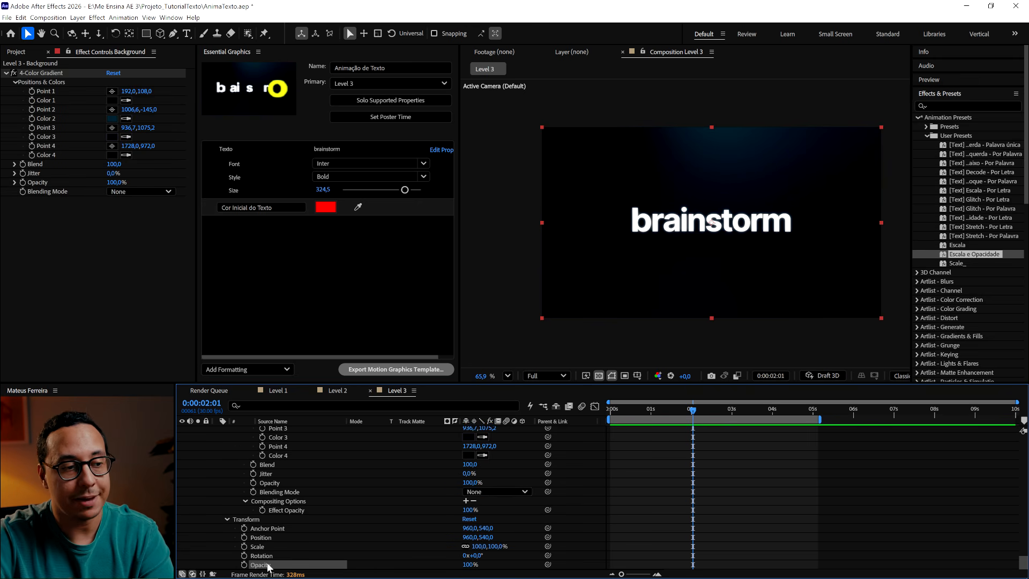
drag(314, 563, 268, 249)
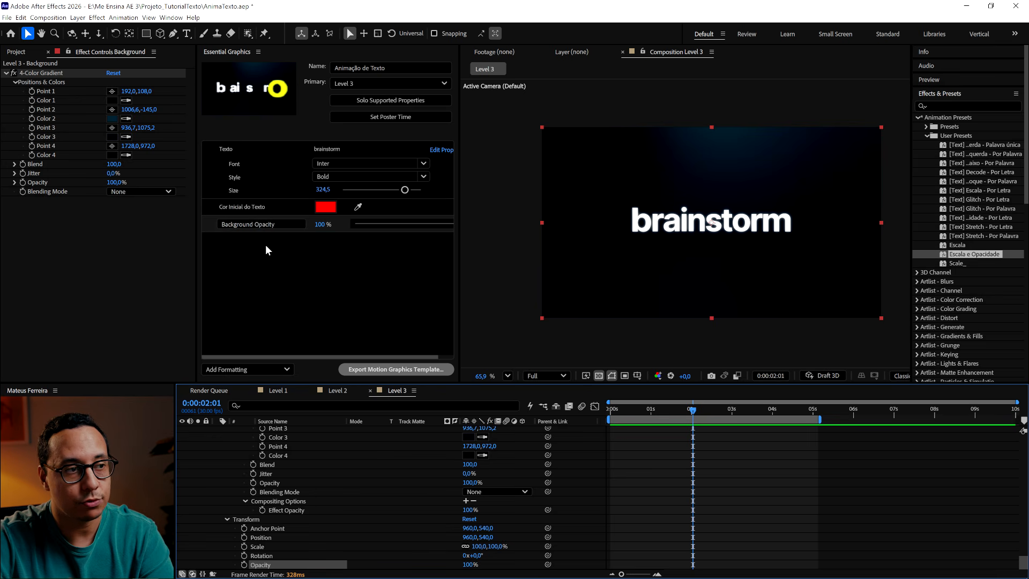
click(281, 222)
text(Op)
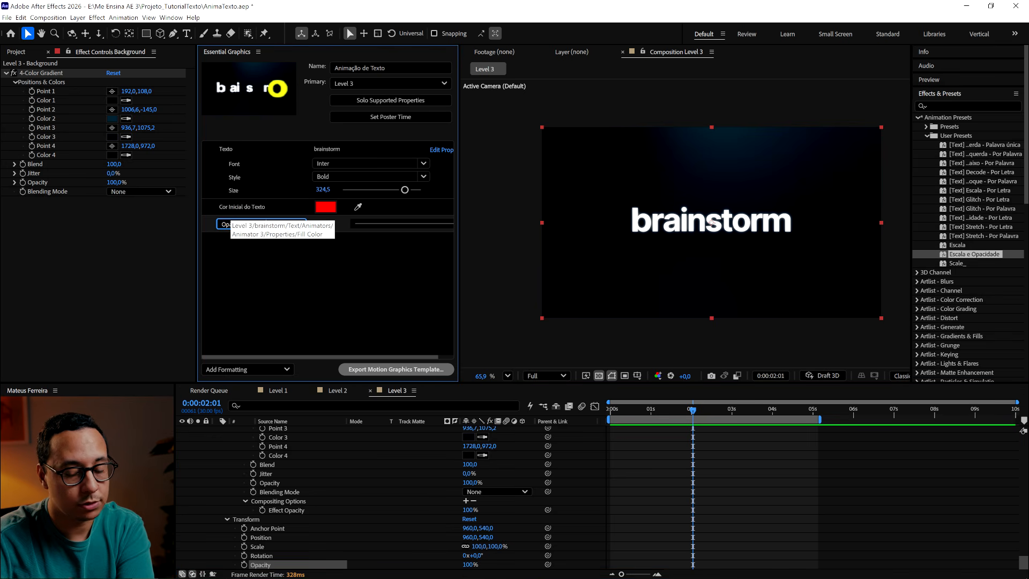
key(Return)
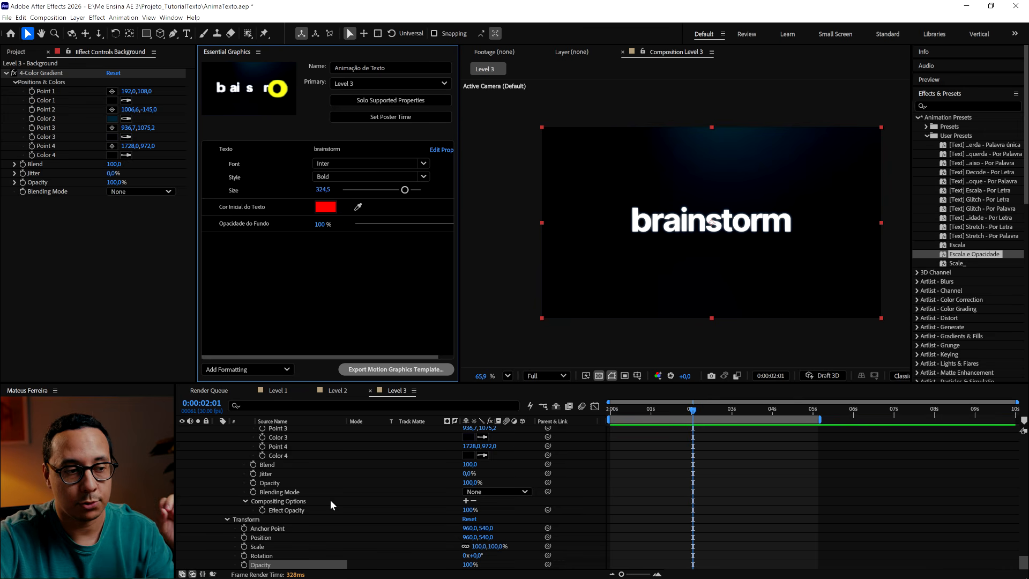
Step: Add the background gradient's Color 2 and Color 3 to the template, named Cor principal do fundo and Cor secundária do fundo
scroll(330, 504, up, 6)
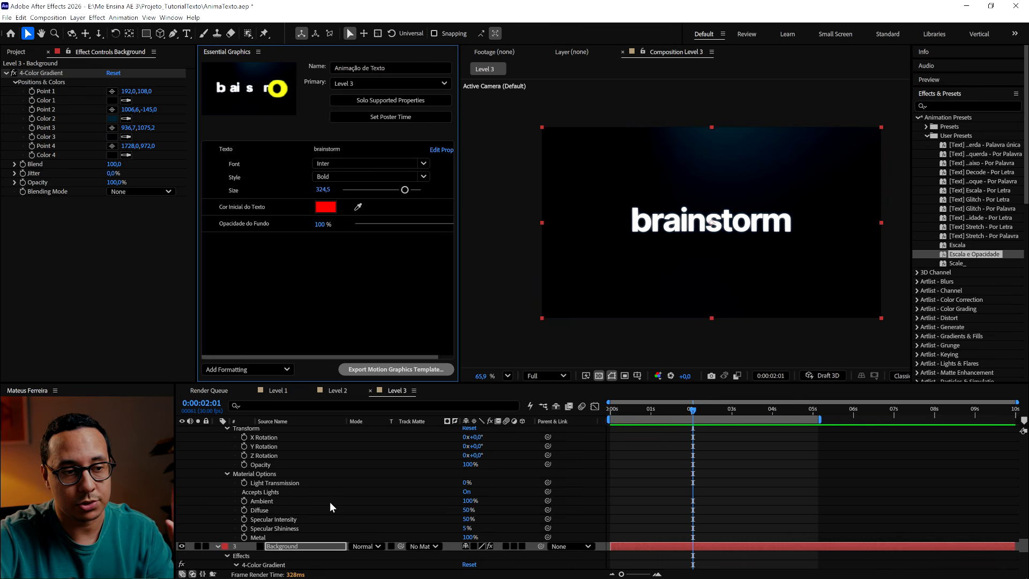
scroll(323, 490, down, 4)
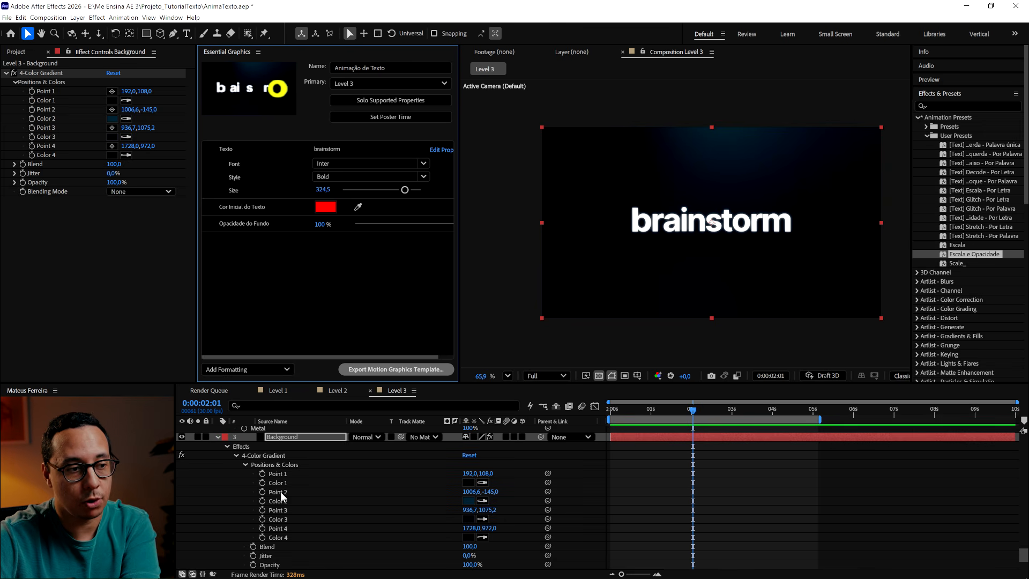
drag(281, 501, 268, 241)
text(Cor principal do fundo)
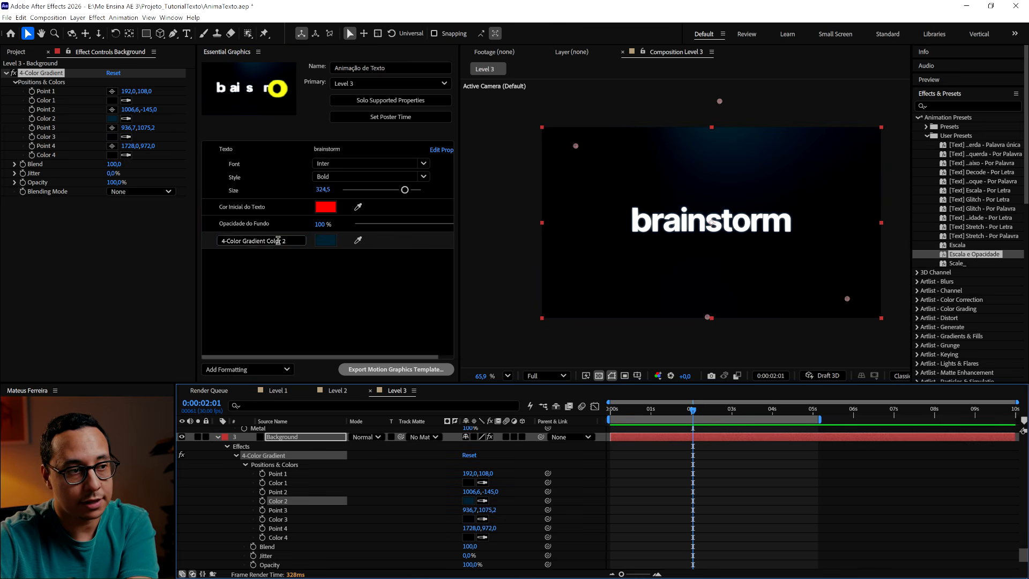
click(296, 518)
drag(296, 517, 262, 257)
text(Cor secundária do fundo)
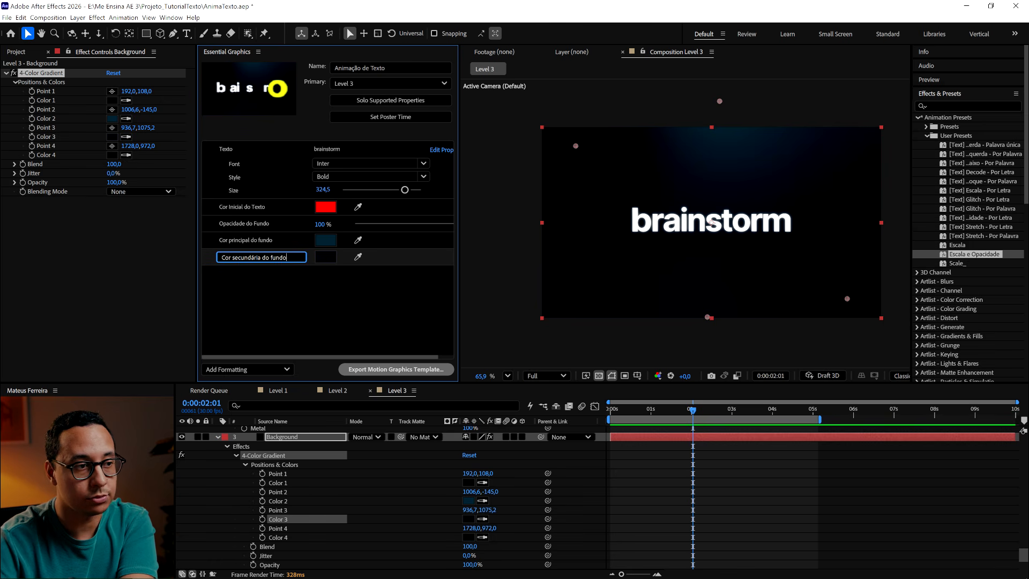
key(Return)
Step: Deselect the Background layer and save the project
scroll(324, 515, up, 20)
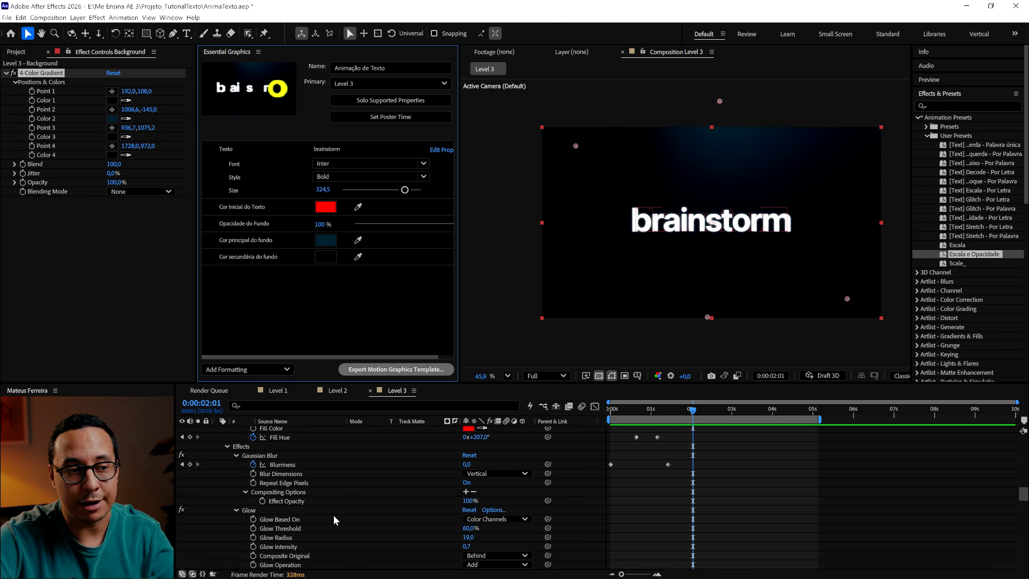
scroll(333, 515, up, 15)
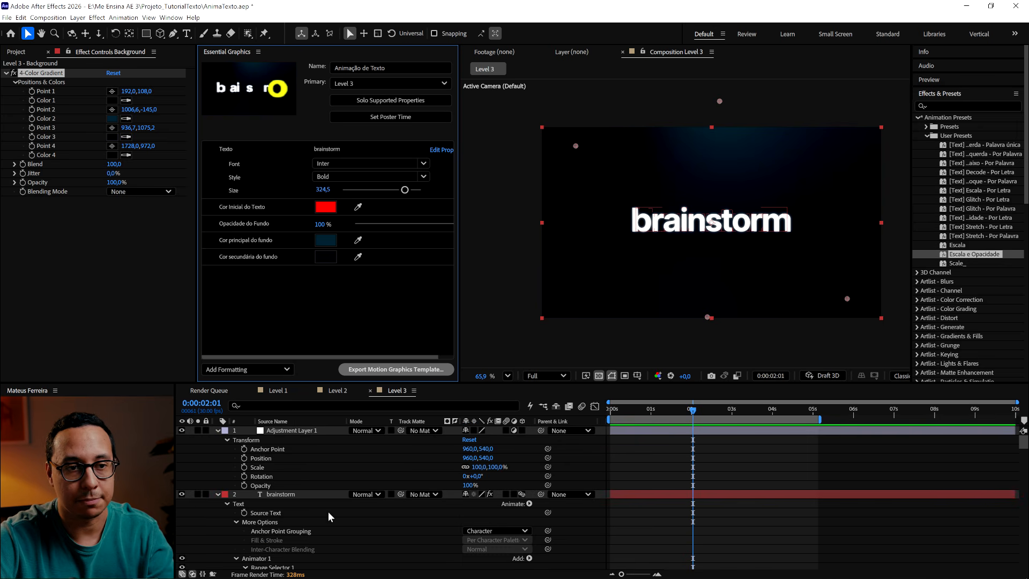
click(333, 502)
key(ctrl+s)
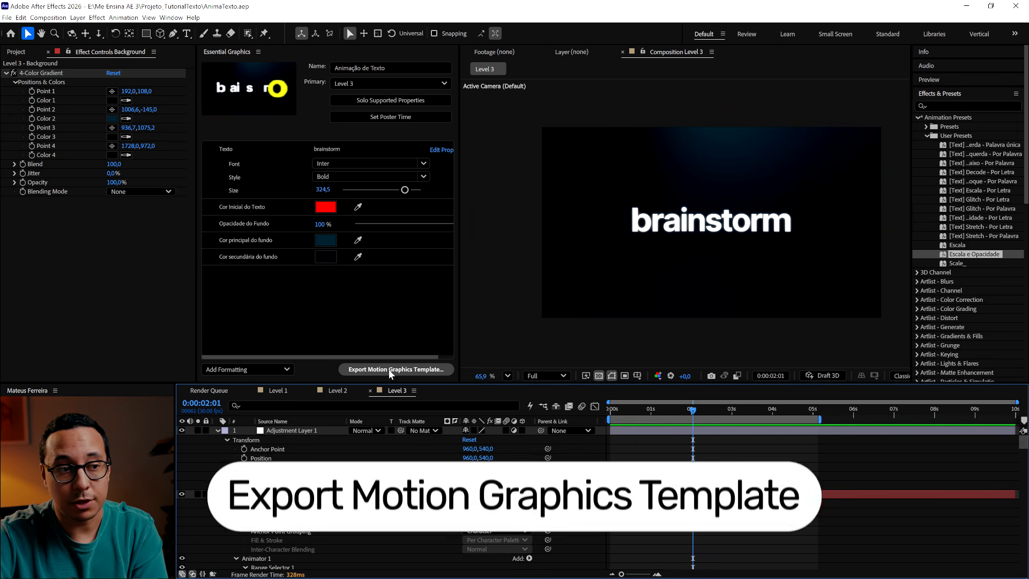
Step: Export the Motion Graphics template to the Local Templates Folder with a video preview included
click(389, 369)
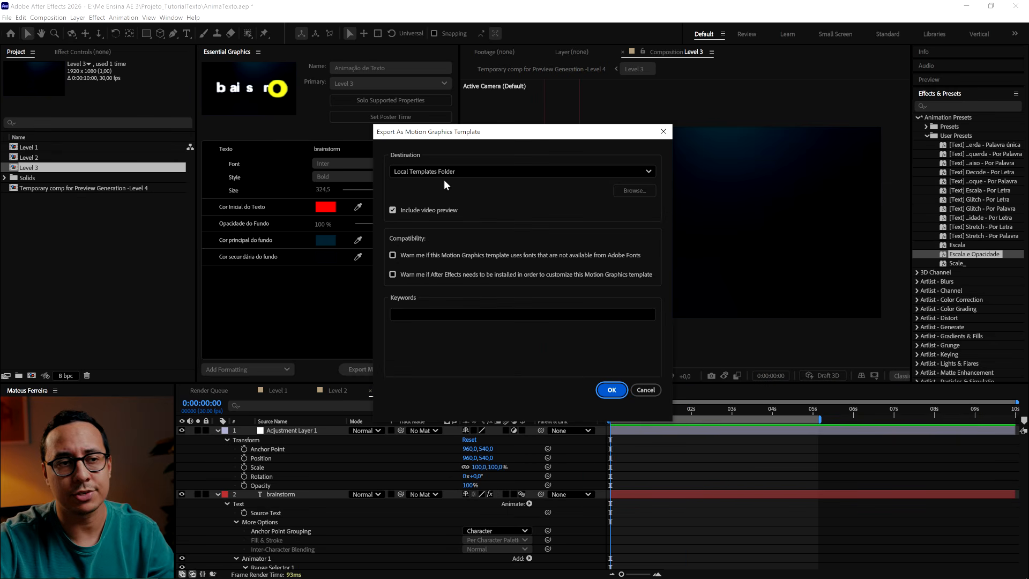
click(455, 172)
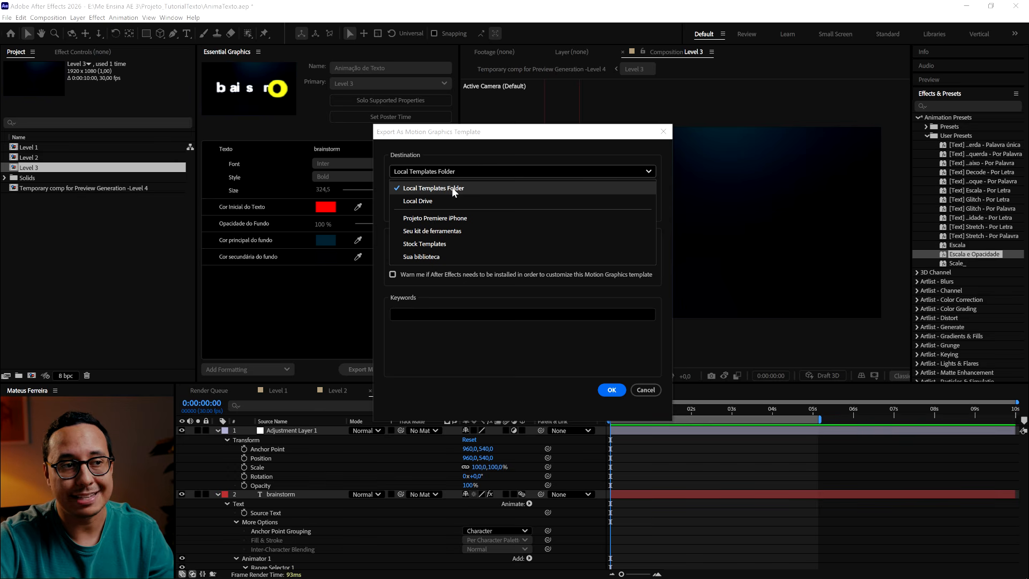
click(455, 188)
click(413, 210)
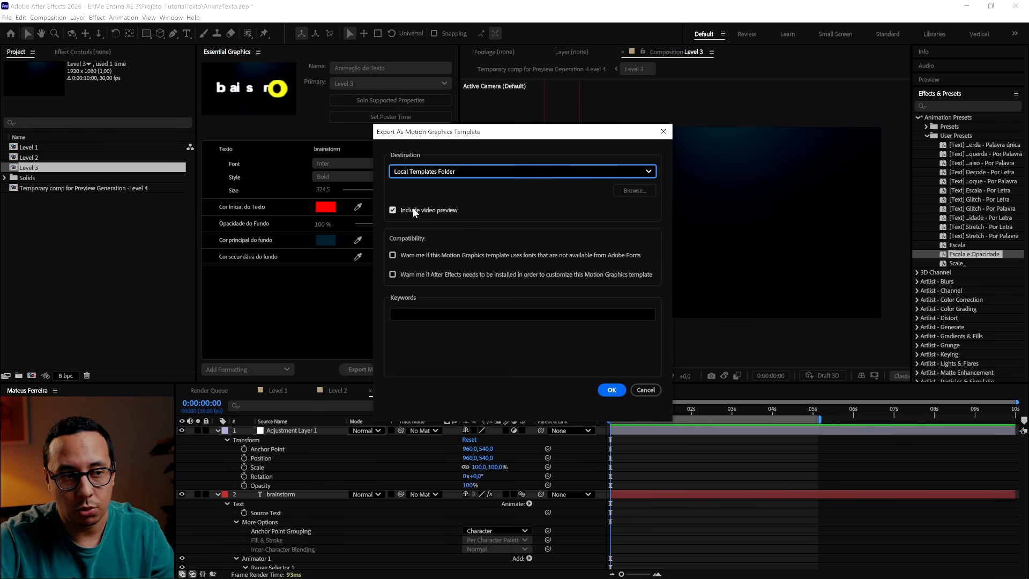
click(612, 390)
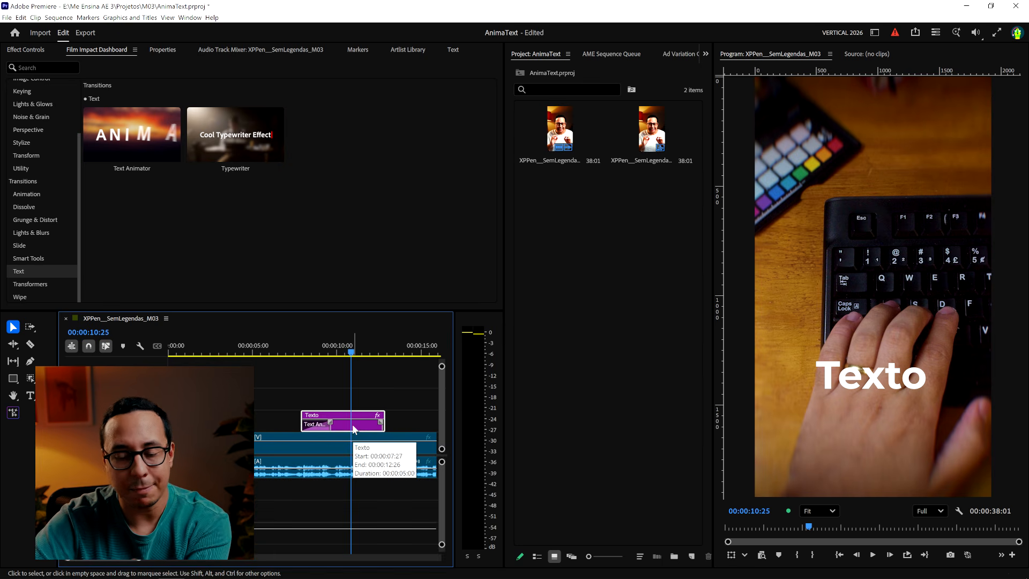
Step: Switch to Premiere, delete the Texto title clip, and place the Animação de Texto template above the video, starting at 00:00:10:25
click(352, 424)
key(Delete)
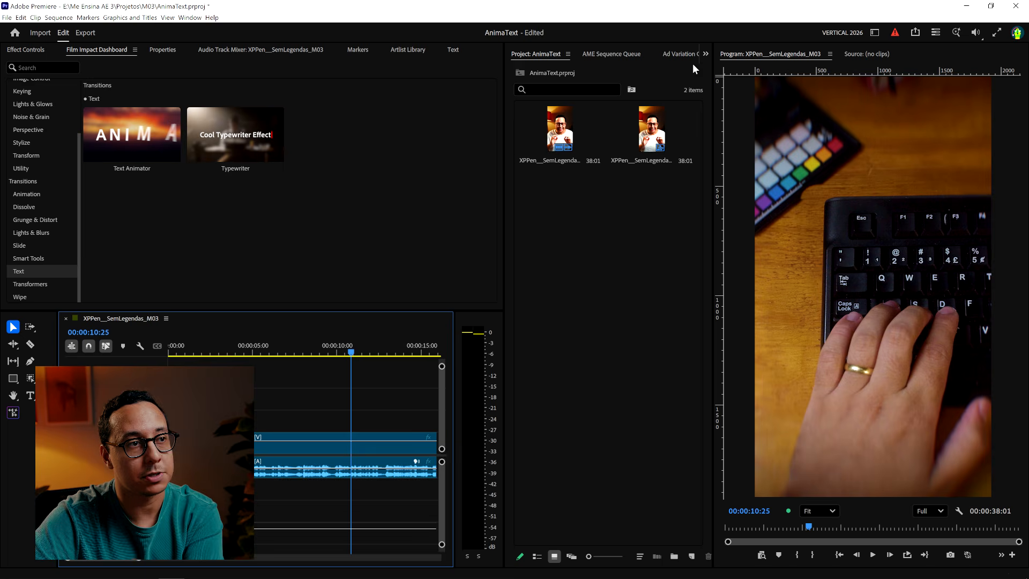
click(705, 54)
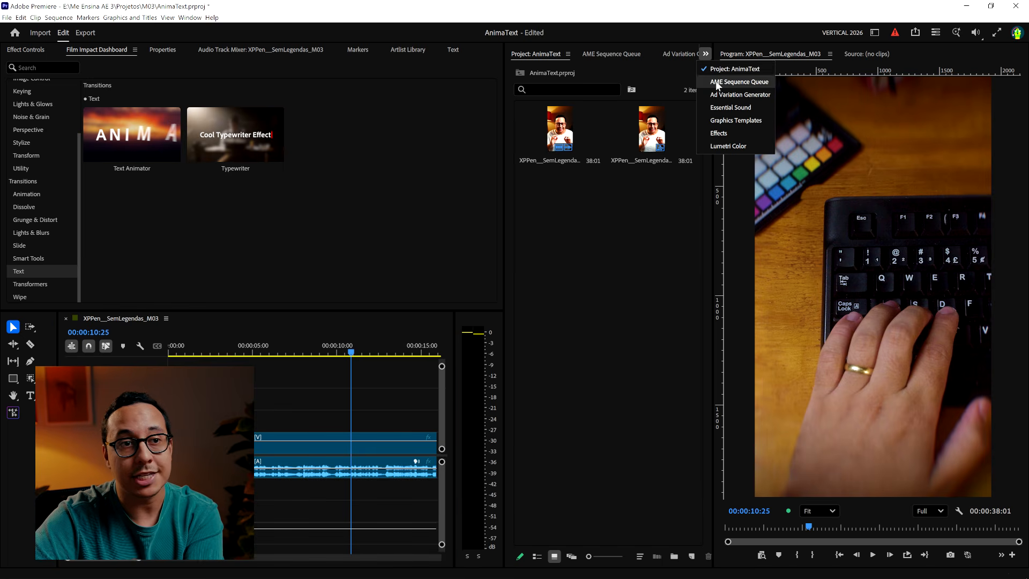
click(729, 121)
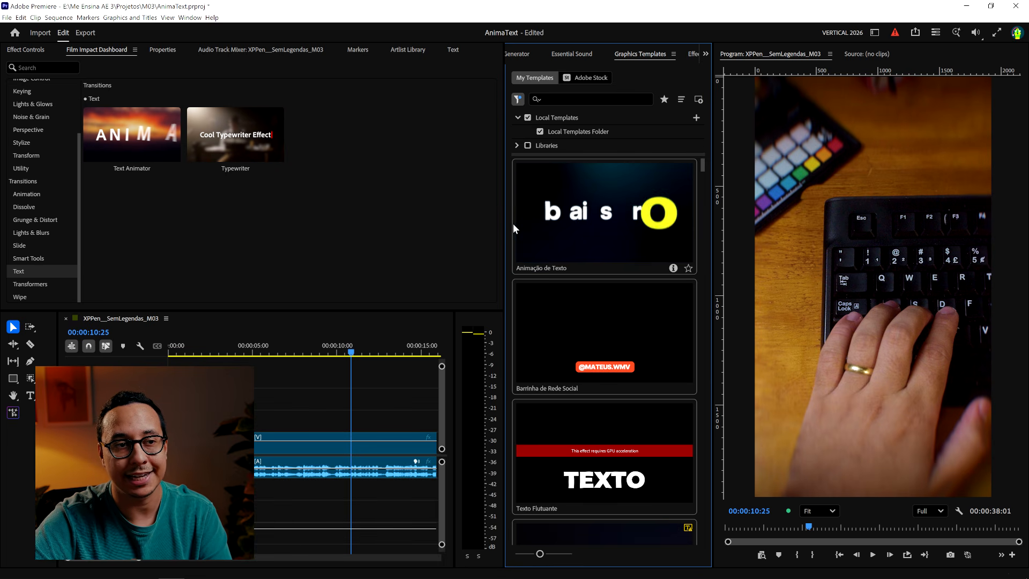
drag(642, 217, 545, 237)
drag(389, 332, 345, 427)
key(backslash)
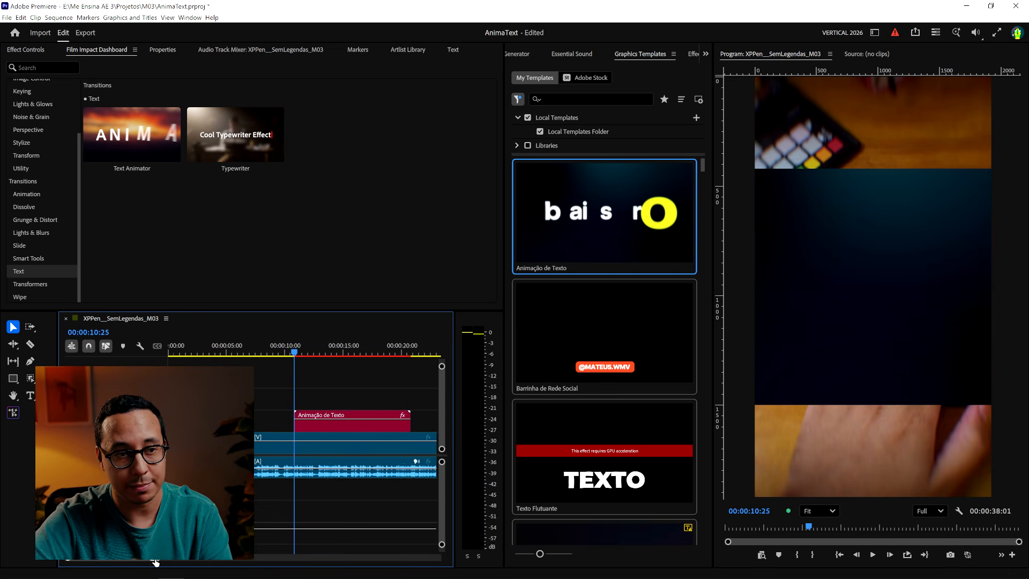
Step: Move the playhead to 00:00:13:27 and show the Animação de Texto clip's editable properties
drag(249, 354, 265, 355)
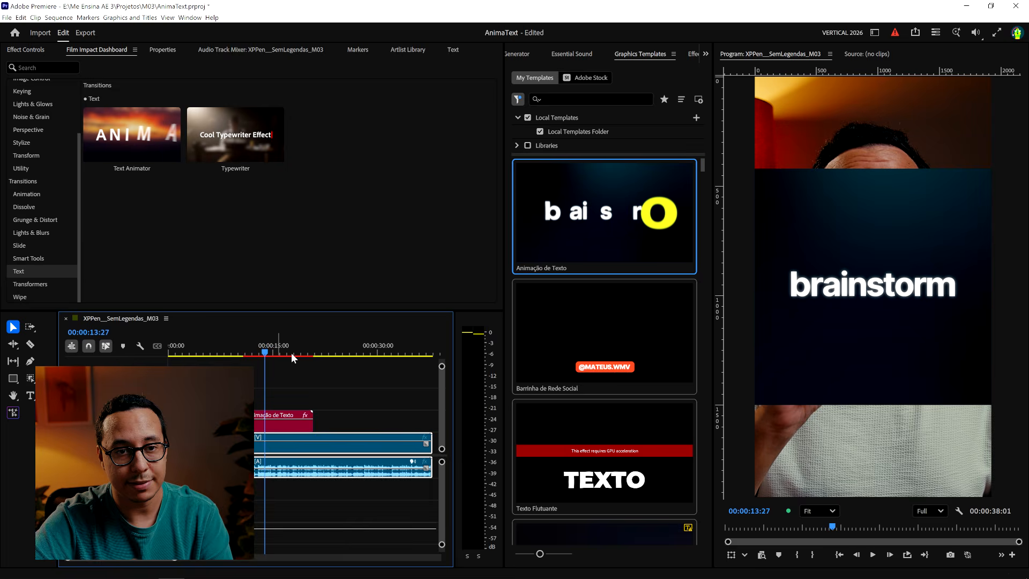
click(274, 426)
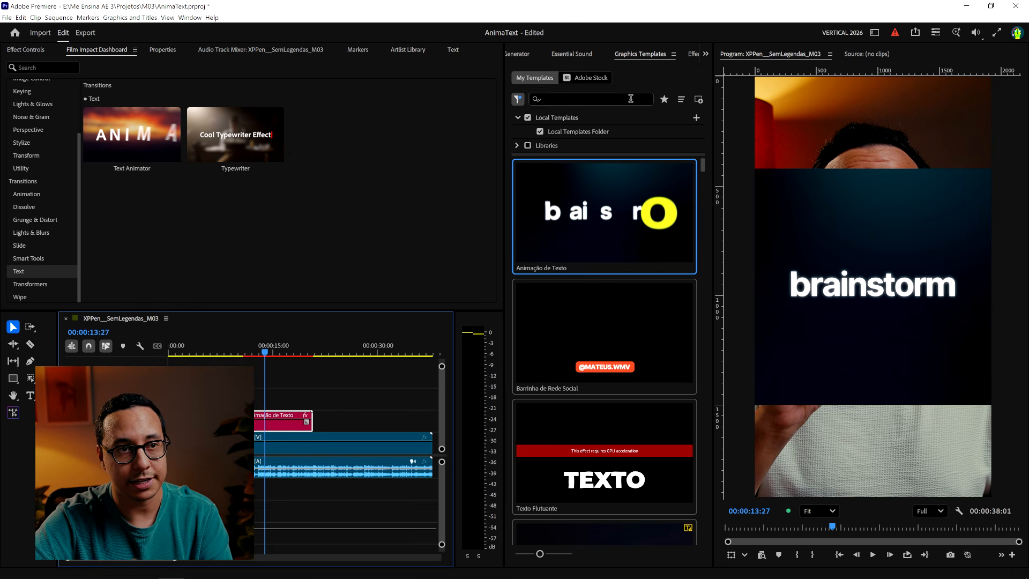
click(705, 54)
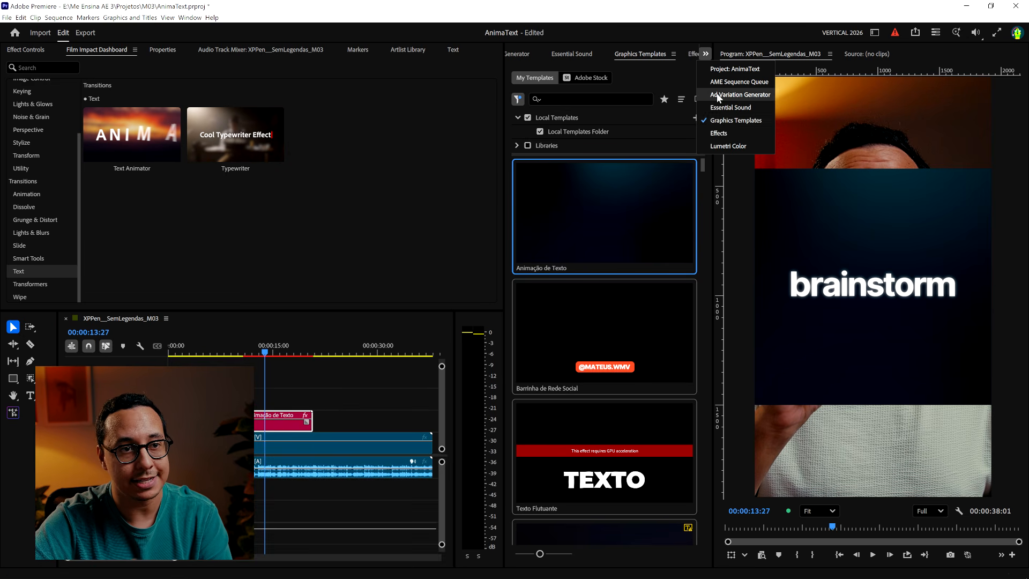
click(723, 125)
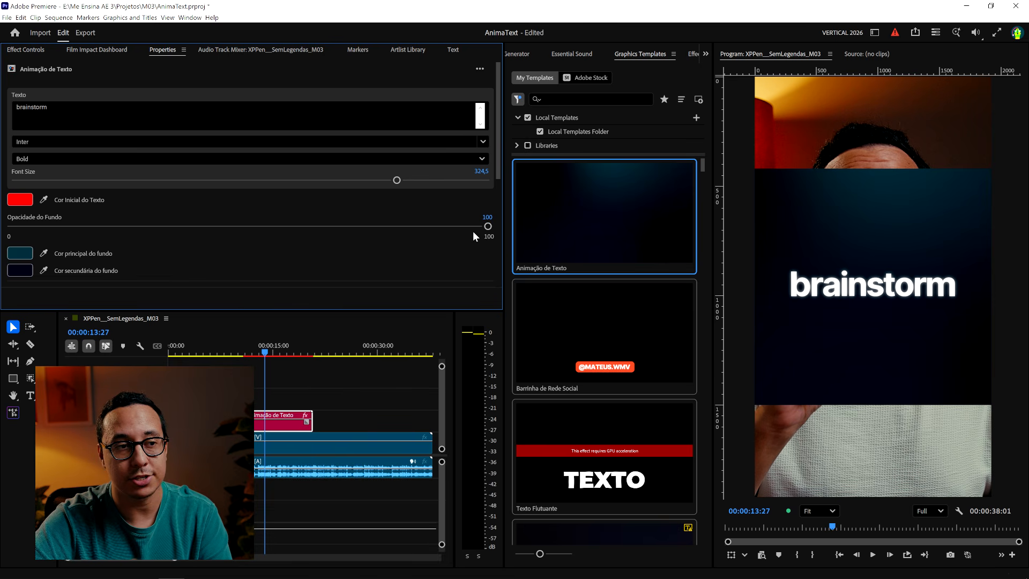
Step: Try setting Opacidade do Fundo to 0 on the Animação de Texto clip, and undo the change
drag(481, 230, 2, 239)
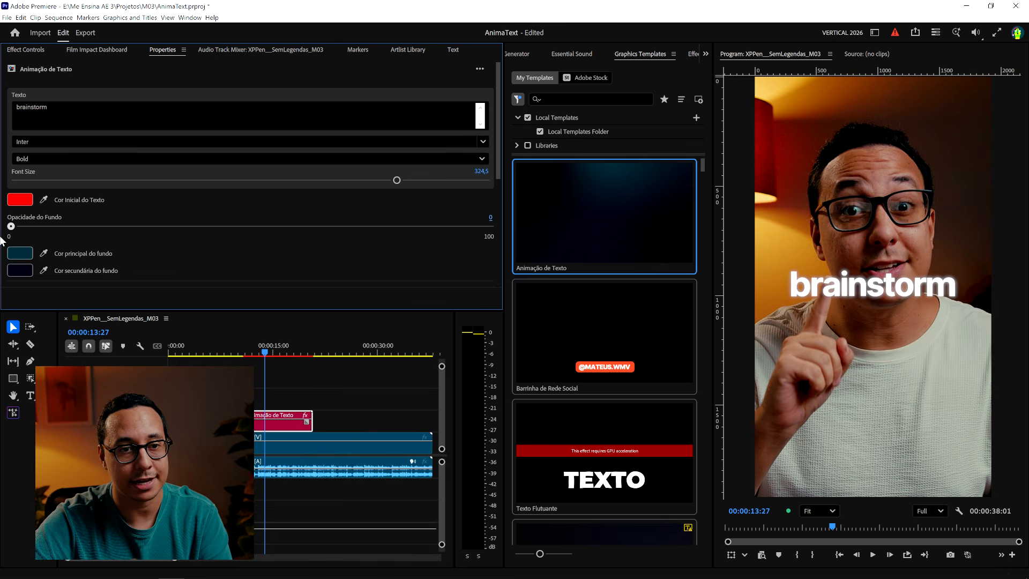
key(ctrl+z)
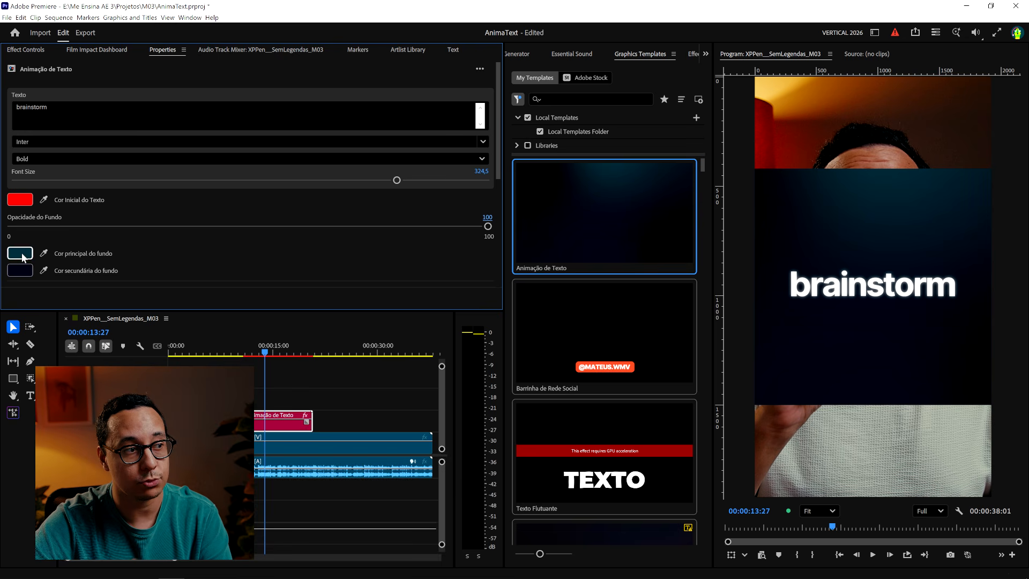
Step: Sample the lit wall's yellow for Cor principal do fundo and the lampshade's red for Cor secundária do fundo, and set Opacidade do Fundo to 0
click(787, 79)
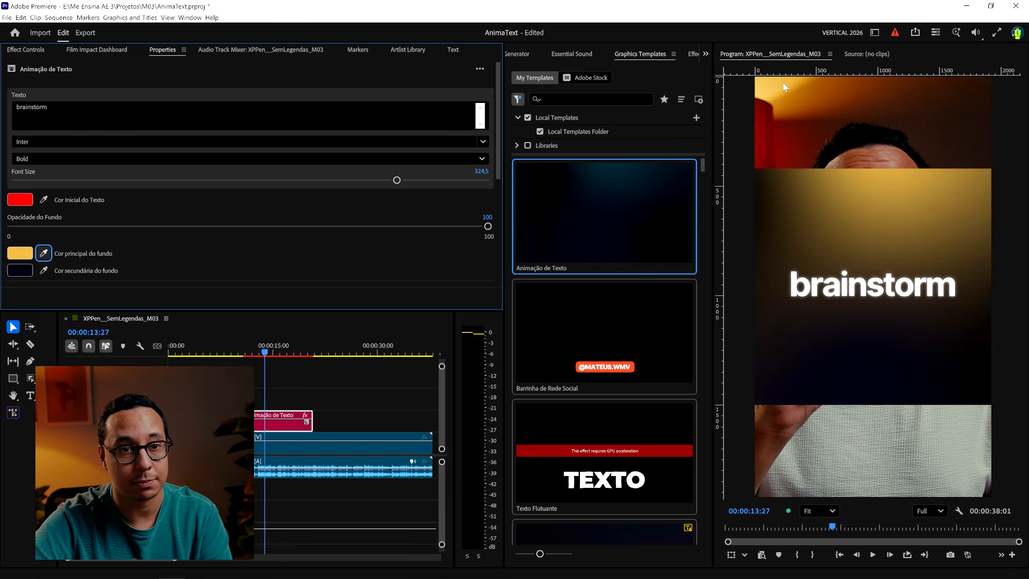
click(44, 271)
click(764, 155)
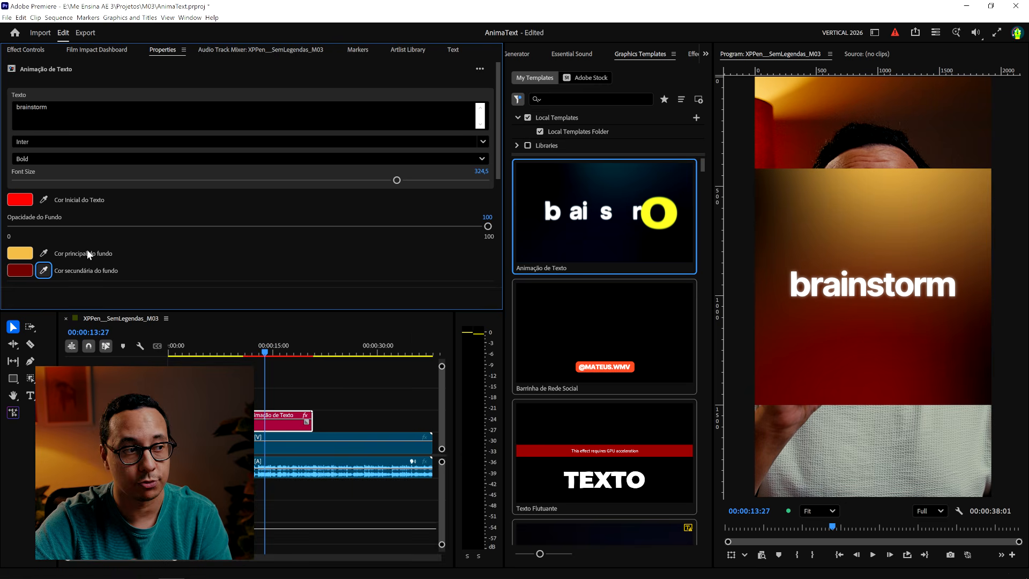
drag(488, 227, 2, 237)
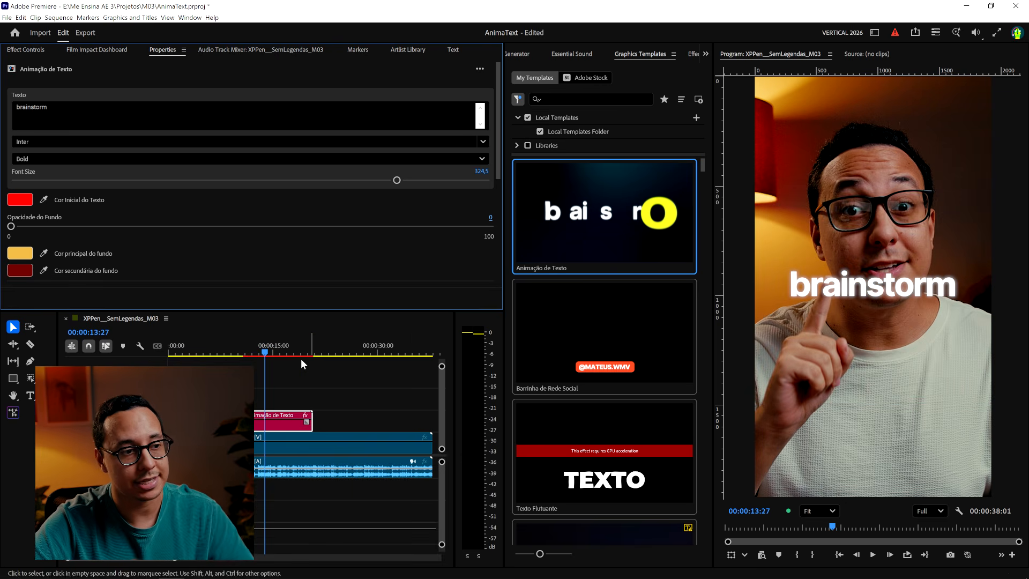
Step: Play back the brainstorm animation over the video from around the start of the Animação de Texto clip
drag(262, 350, 239, 351)
key(space)
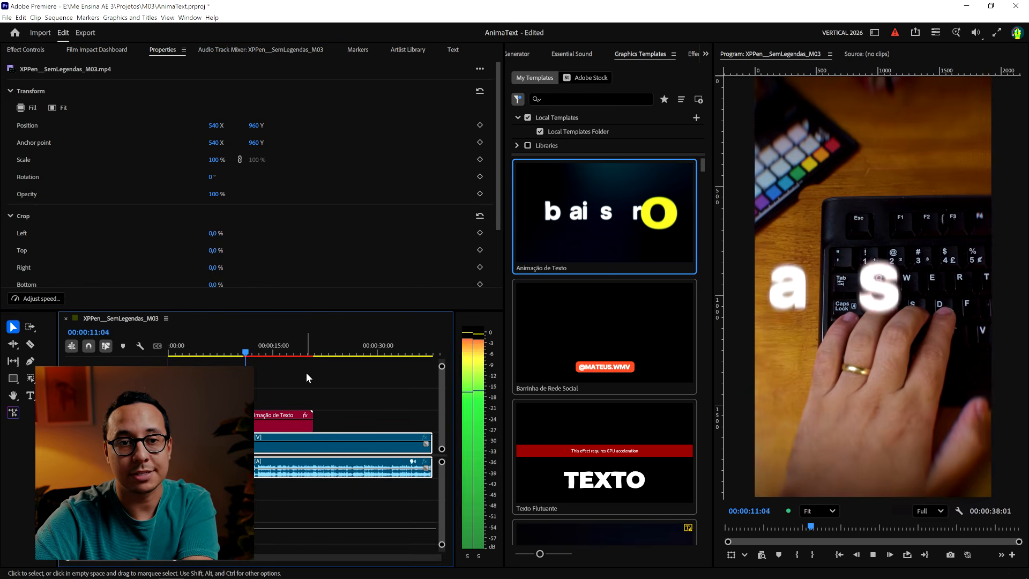
click(278, 421)
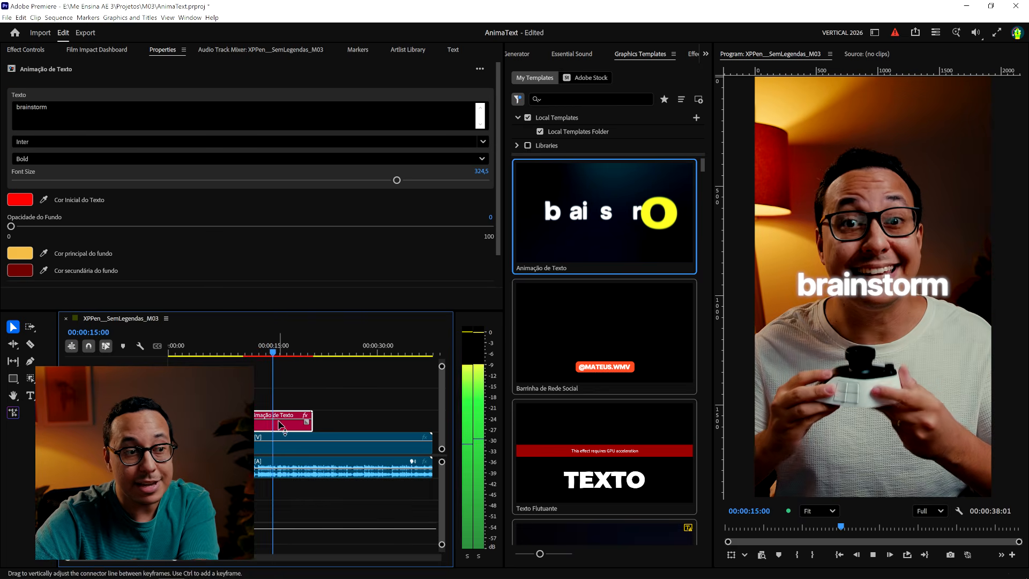
key(space)
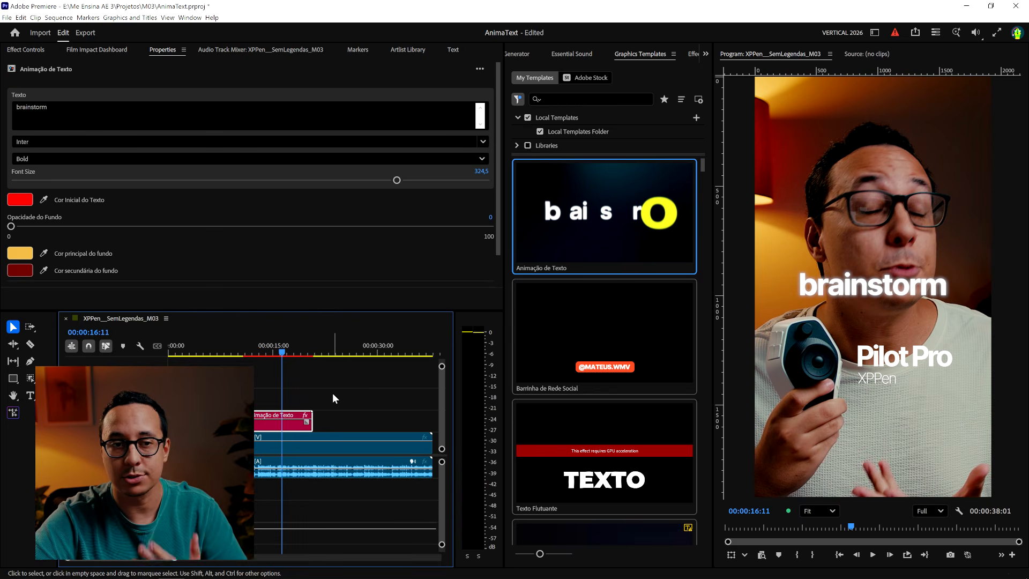
Step: Replay part of the brainstorm animation and delete the Animação de Texto clip from the timeline
drag(272, 351, 259, 350)
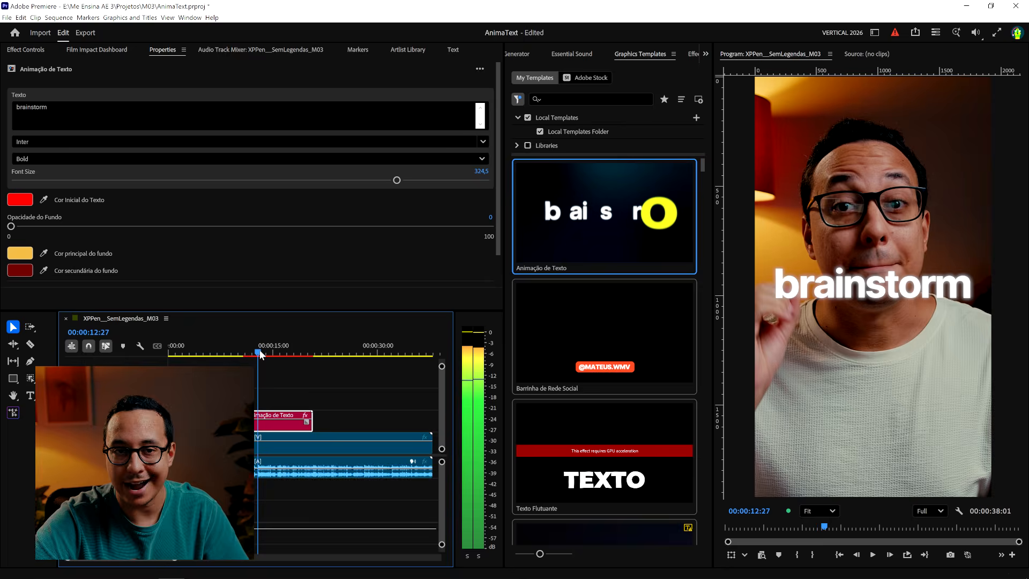
key(space)
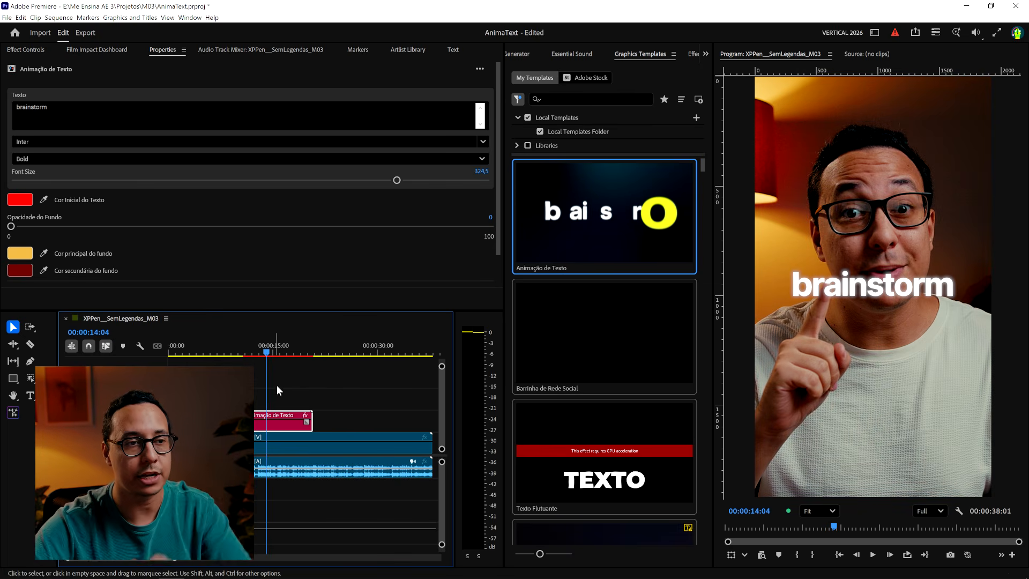
key(Delete)
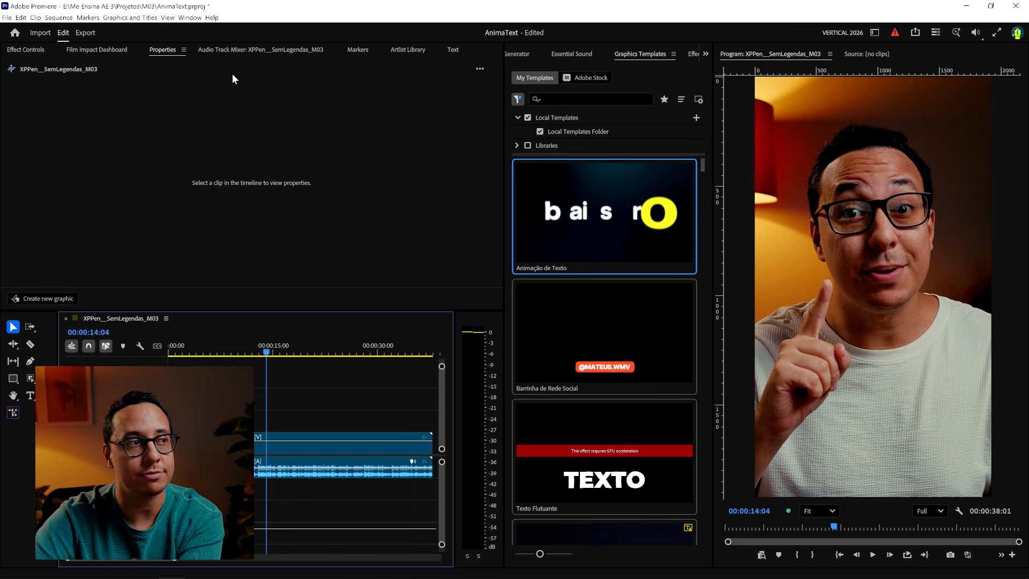